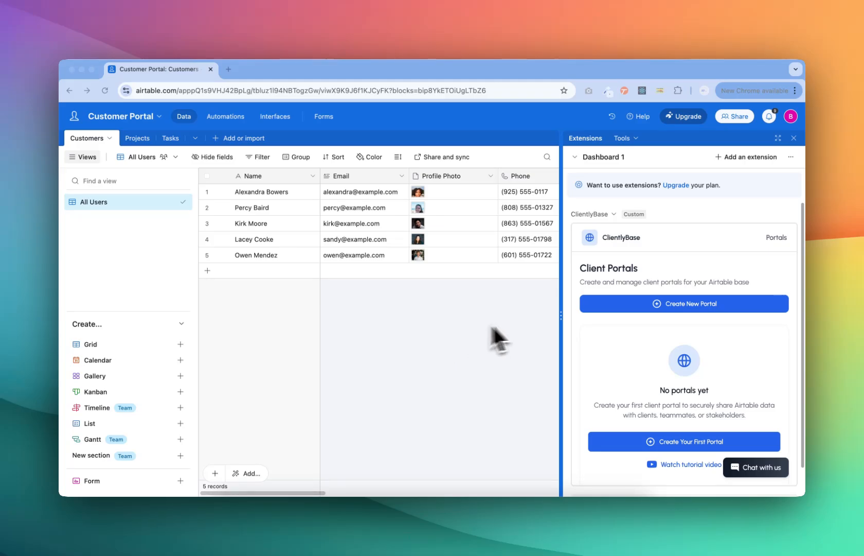
# - Look through the Customers, Projects and Tasks tables and the fields of the customer records
pyautogui.scroll(-2, 632, 362)
pyautogui.scroll(2, 632, 362)
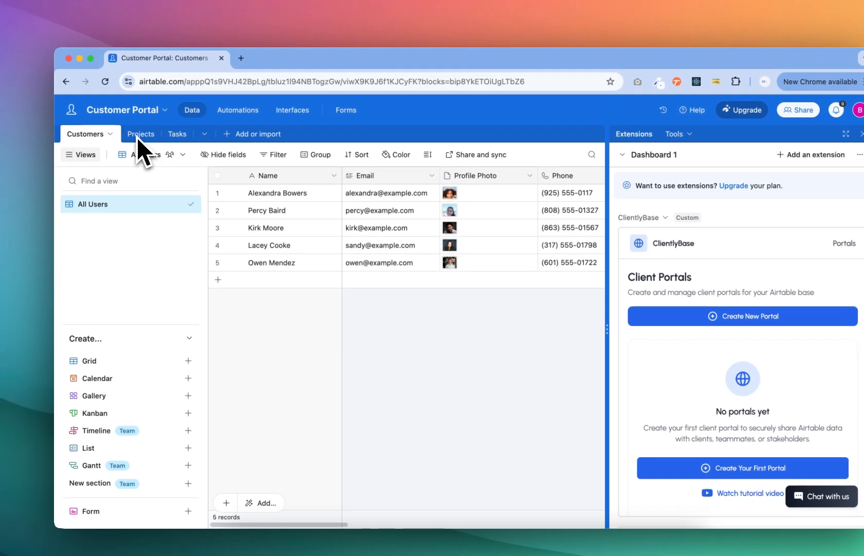
pyautogui.click(138, 135)
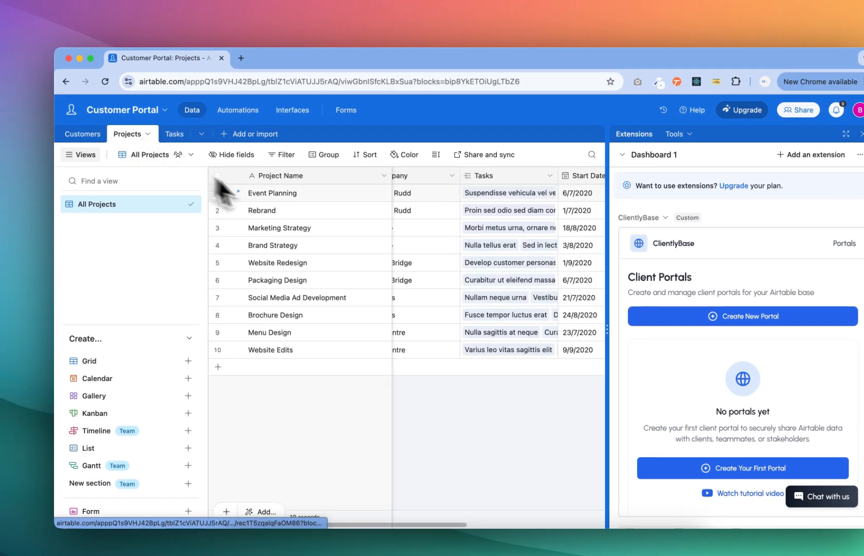
pyautogui.click(174, 136)
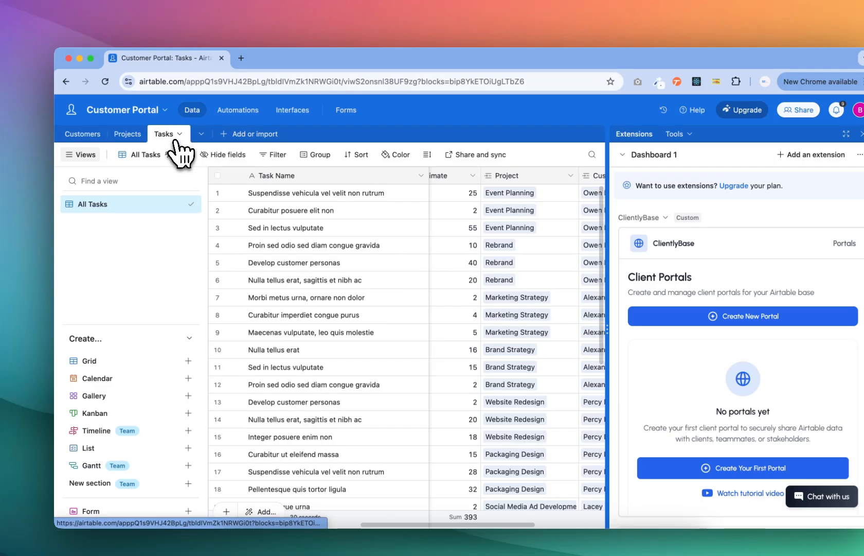
pyautogui.hscroll(-2, 472, 338)
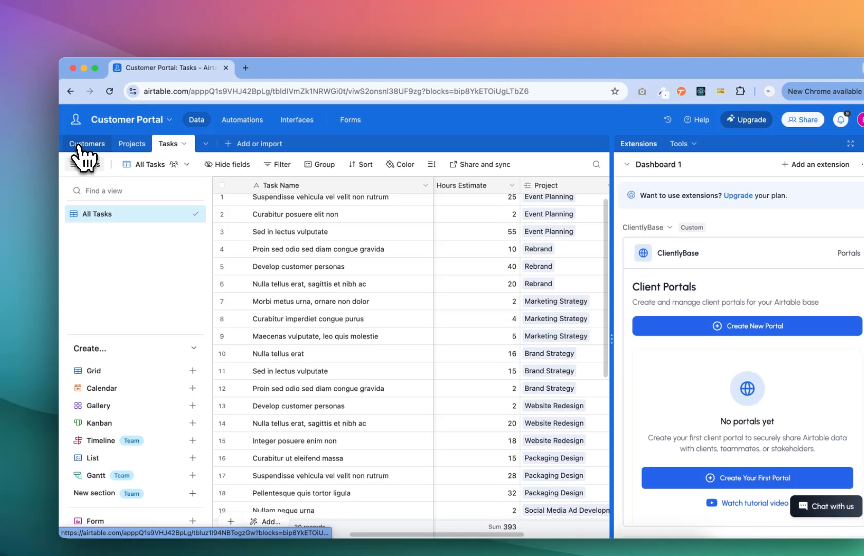
pyautogui.click(76, 135)
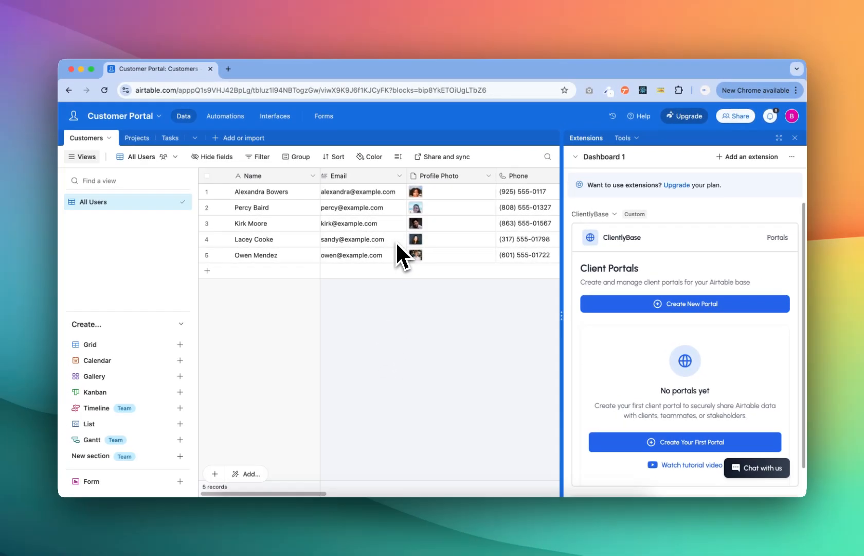
pyautogui.hscroll(5, 403, 246)
pyautogui.hscroll(-5, 396, 241)
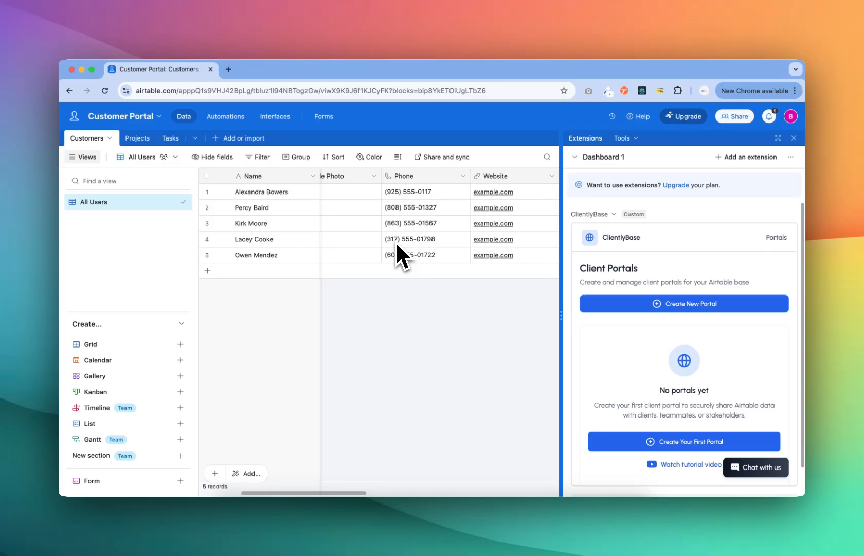
# - Insert a single-select field named Role directly after the Email field in the Customers table, with the options Admin and Client in that order
pyautogui.rightClick(363, 175)
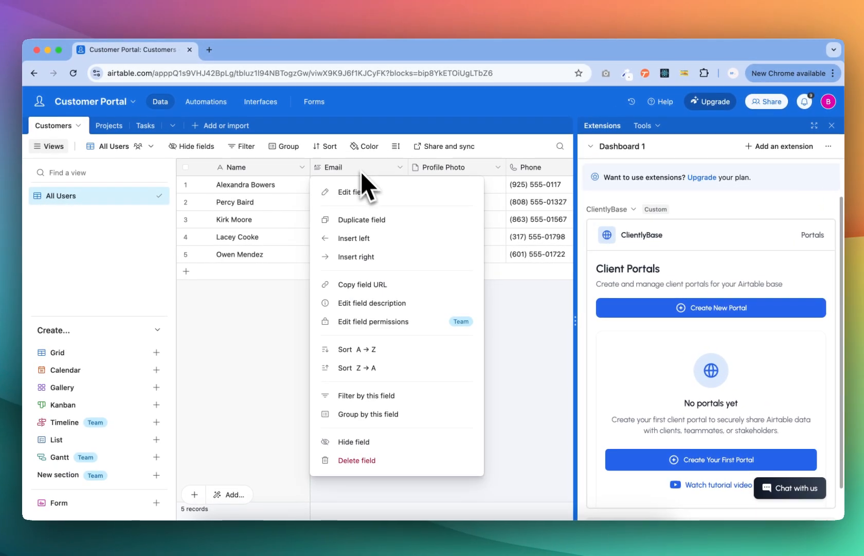
pyautogui.click(379, 256)
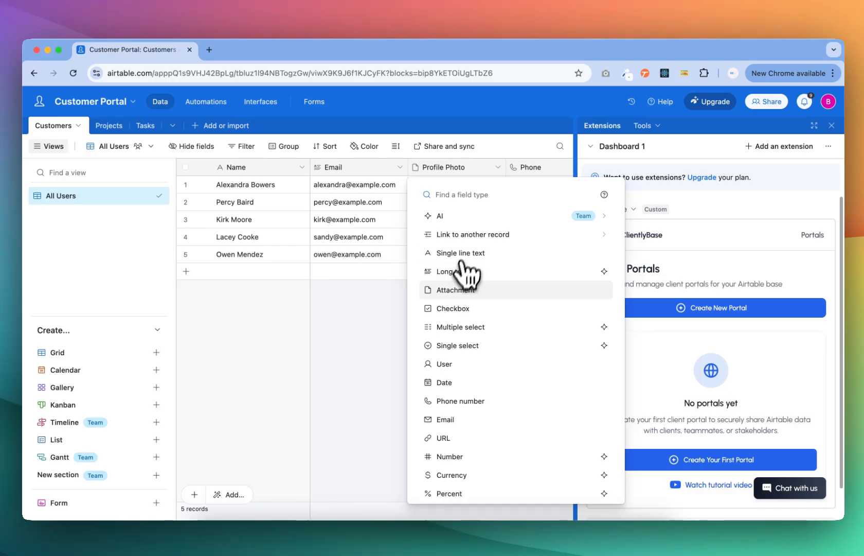
pyautogui.click(455, 345)
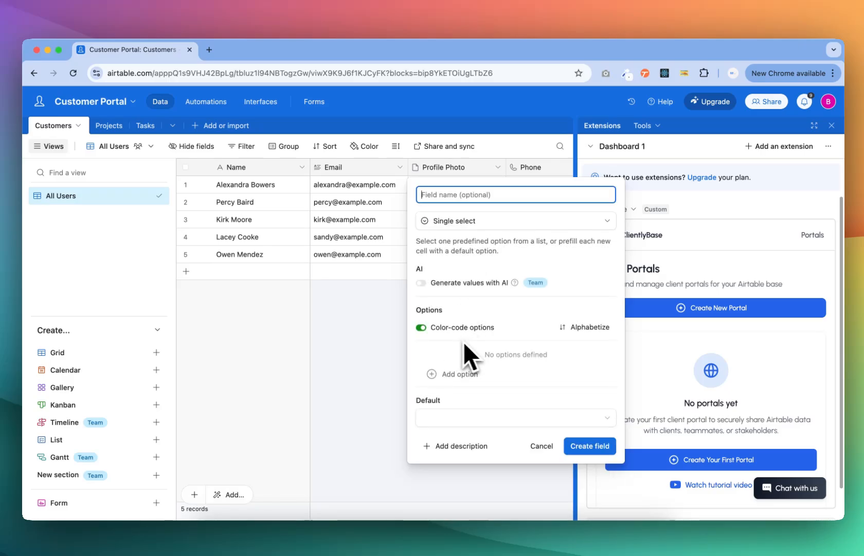
pyautogui.click(462, 374)
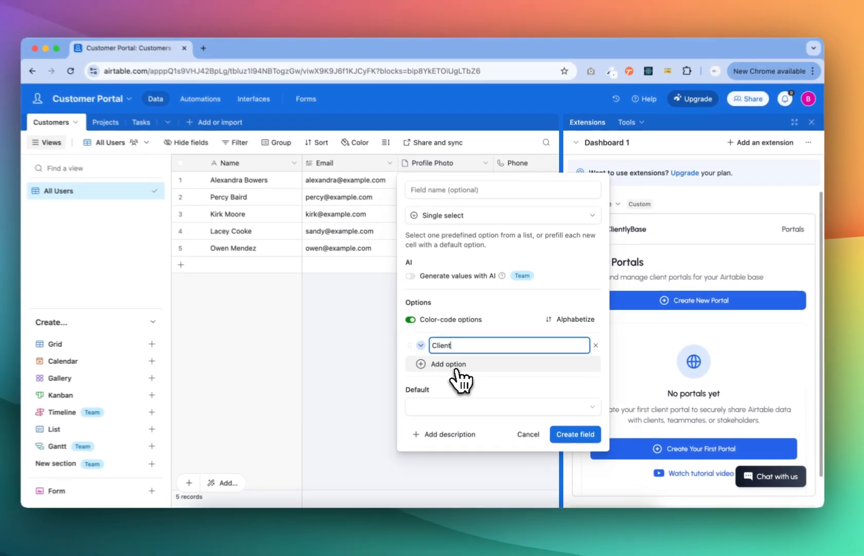
pyautogui.click(461, 364)
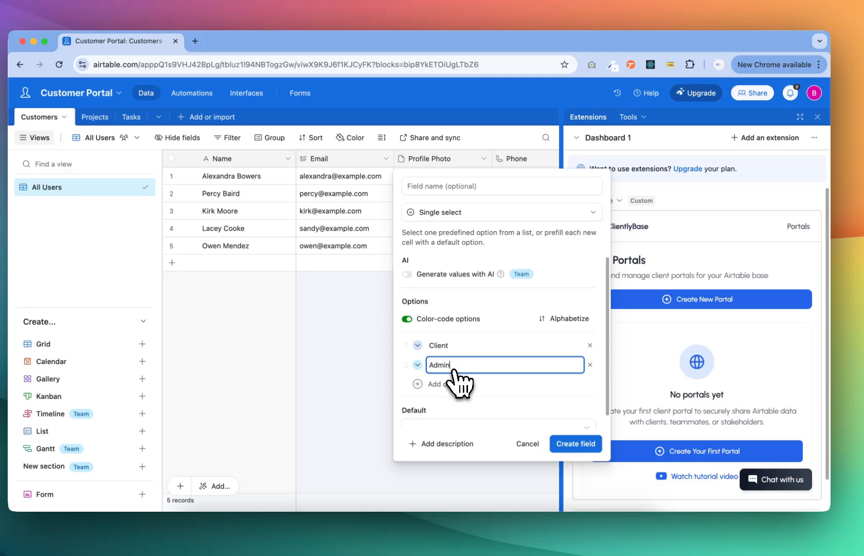
pyautogui.moveTo(406, 363); pyautogui.dragTo(408, 350)
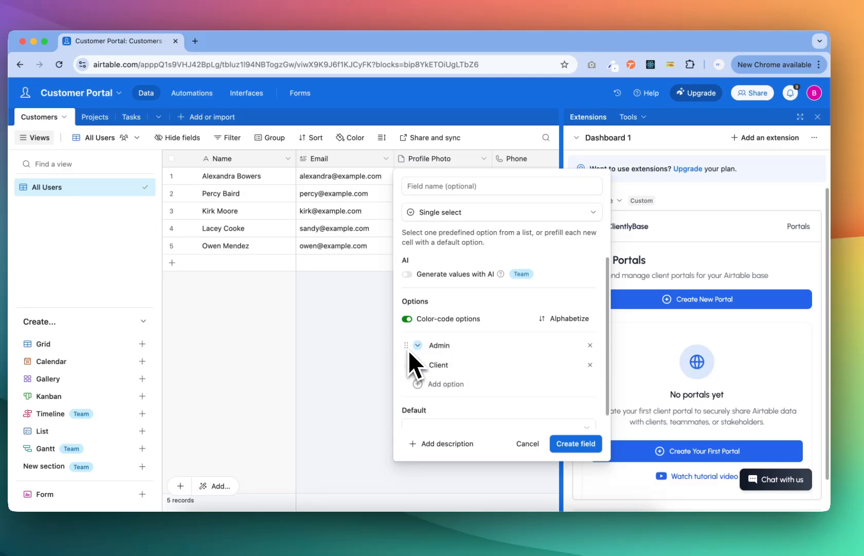
pyautogui.click(439, 185)
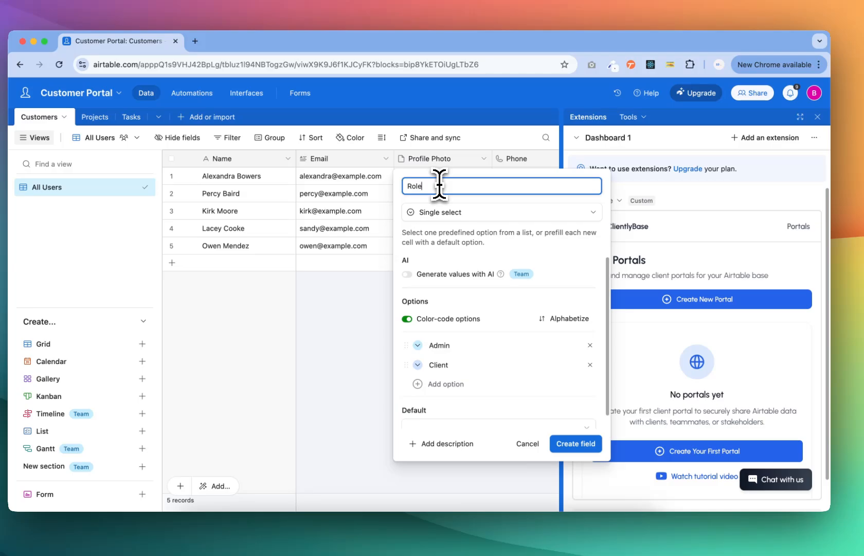
pyautogui.click(579, 445)
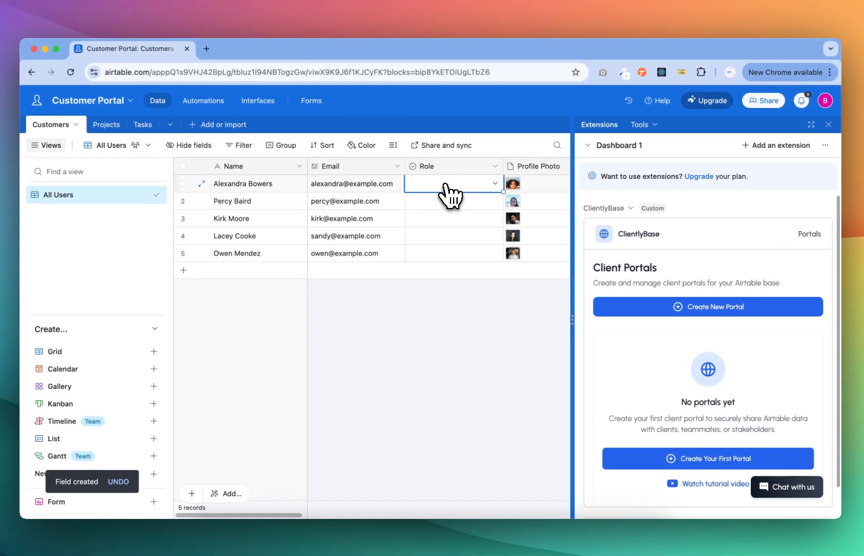
# - Set the Role of all five customer records to Client
pyautogui.doubleClick(445, 191)
pyautogui.click(434, 259)
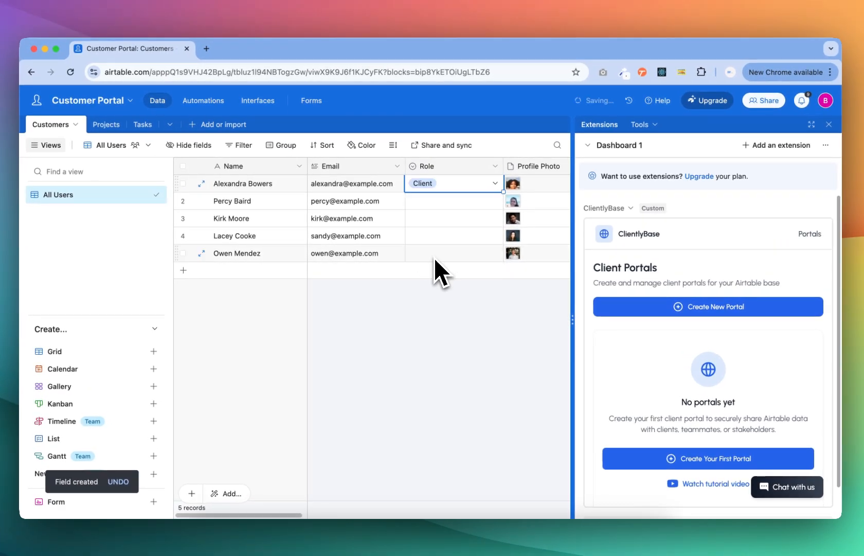
pyautogui.click(439, 203)
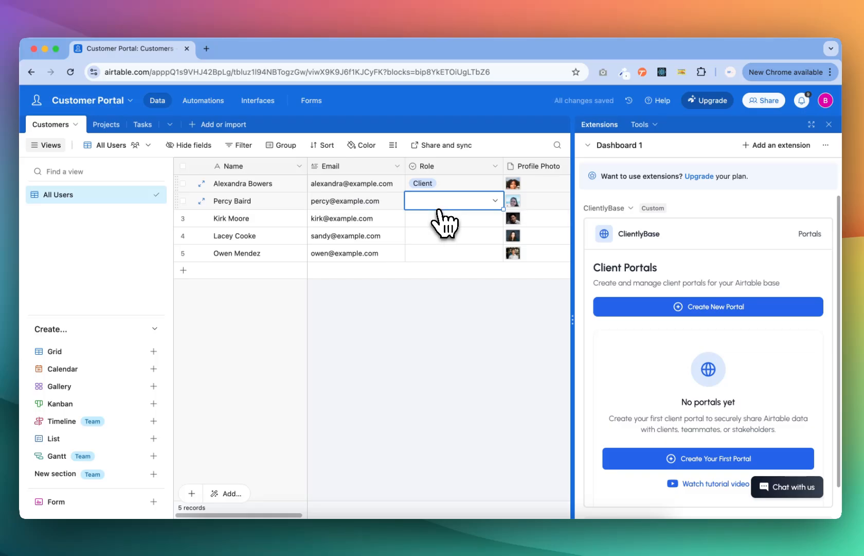
pyautogui.click(438, 203)
pyautogui.click(435, 276)
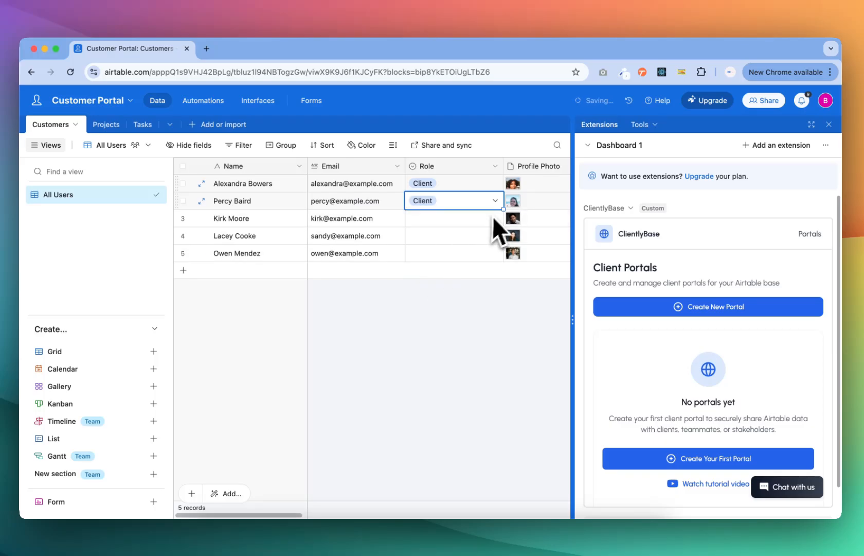
pyautogui.moveTo(502, 209); pyautogui.dragTo(494, 253)
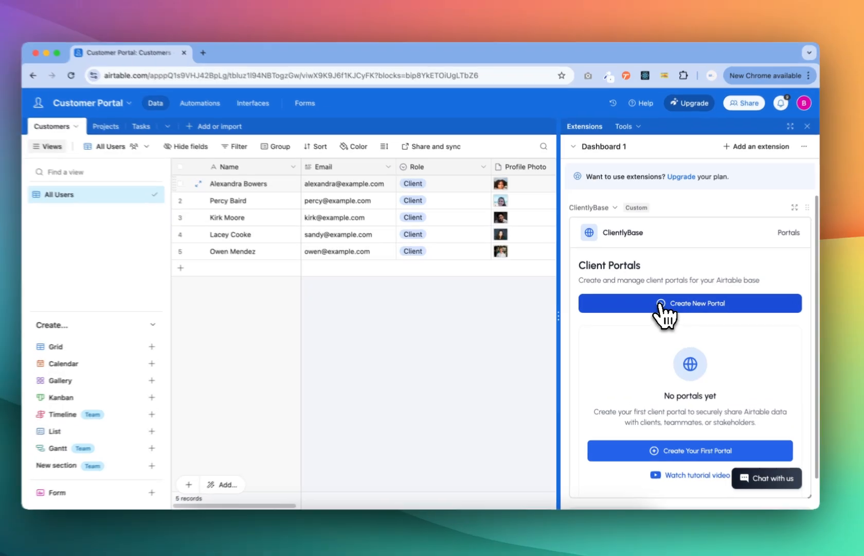
# - Create a new client portal named Customer Portal in the ClientlyBase extension, with Customers as the users table
pyautogui.click(679, 304)
pyautogui.click(410, 296)
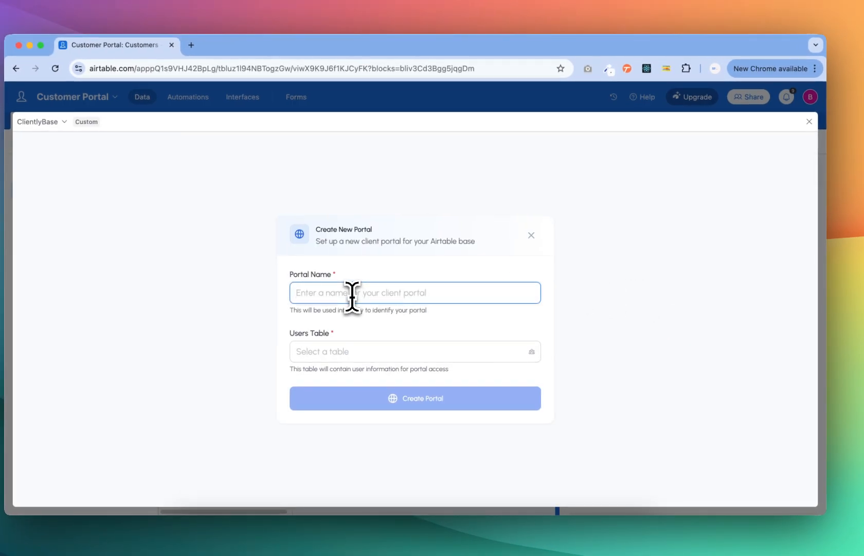
pyautogui.write('Cust')
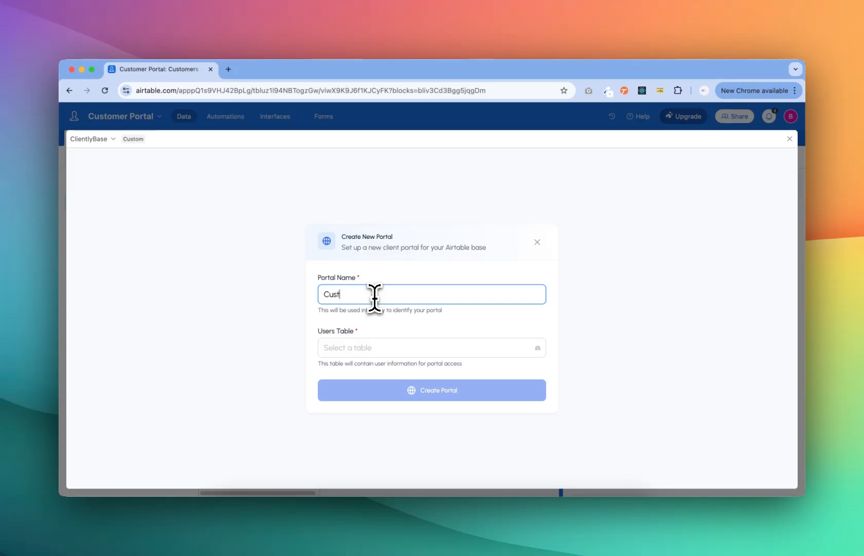
pyautogui.write('omer Portal')
pyautogui.click(374, 348)
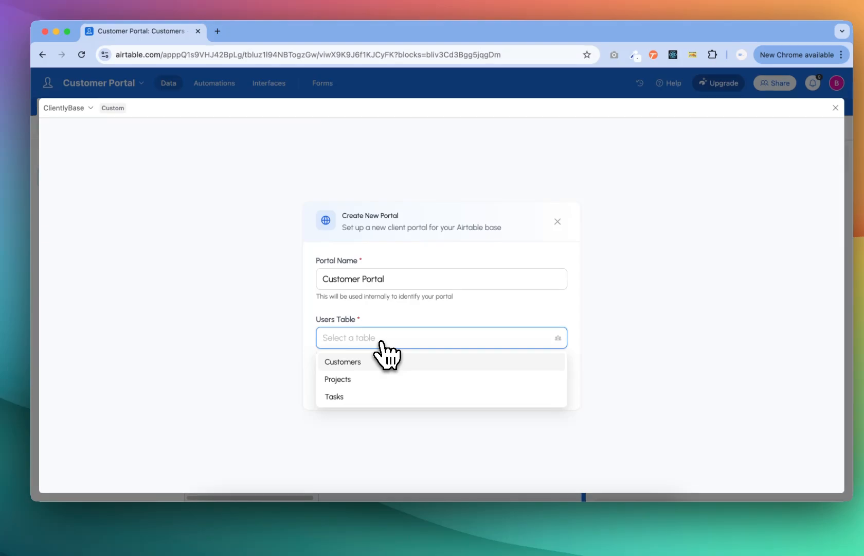
pyautogui.click(343, 362)
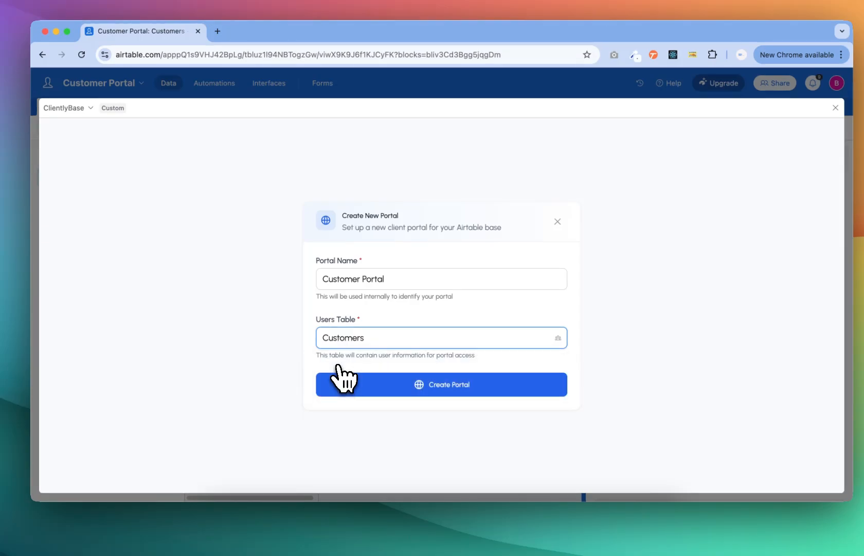
pyautogui.click(397, 392)
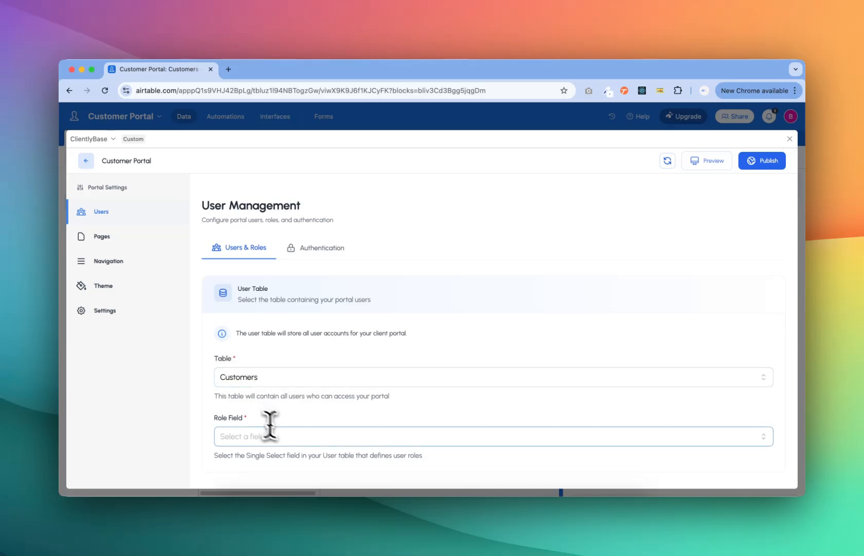
# - Choose Role as the role field for the portal's user table
pyautogui.click(307, 436)
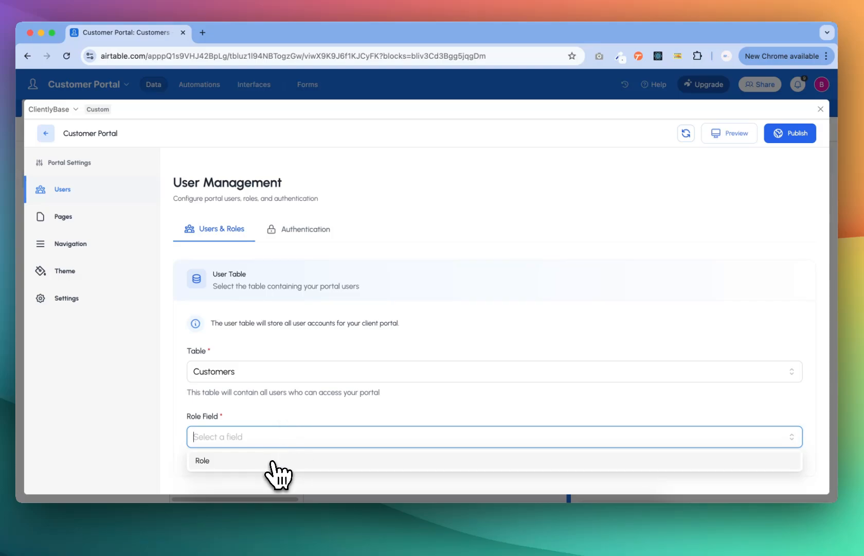
pyautogui.click(271, 464)
pyautogui.scroll(-1, 335, 386)
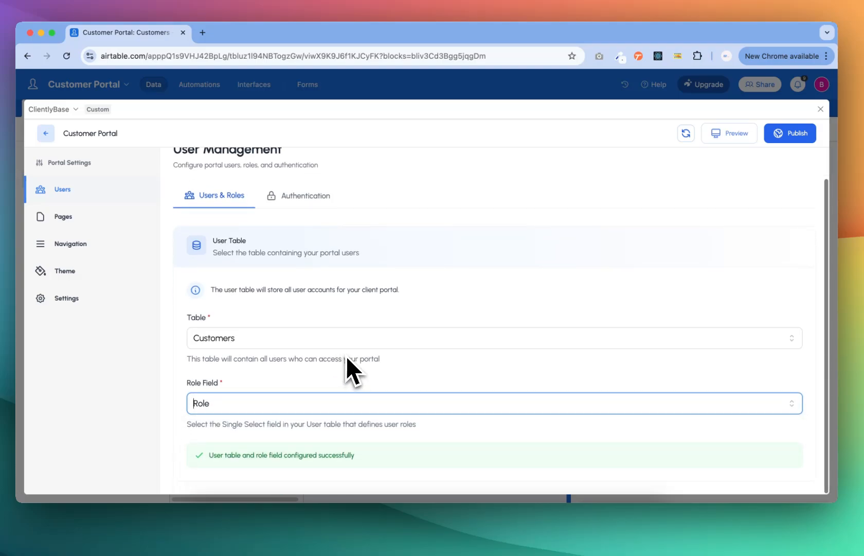
pyautogui.scroll(1, 346, 355)
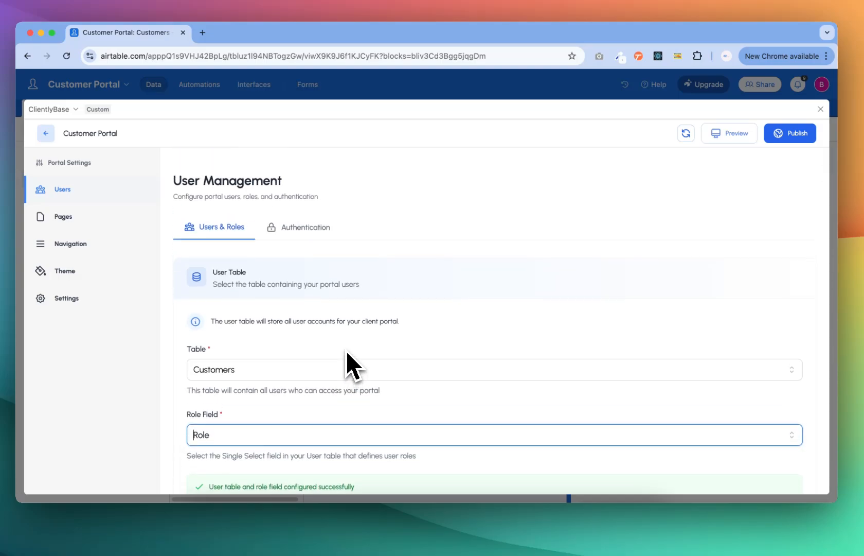
# - Enable Email & Password authentication for the portal, using the Email field as both the email field and the password field
pyautogui.click(309, 233)
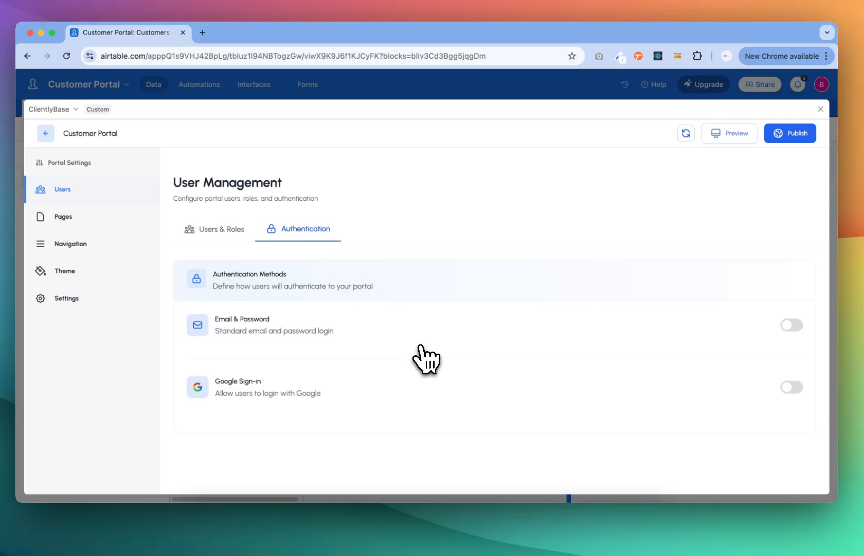
pyautogui.click(791, 324)
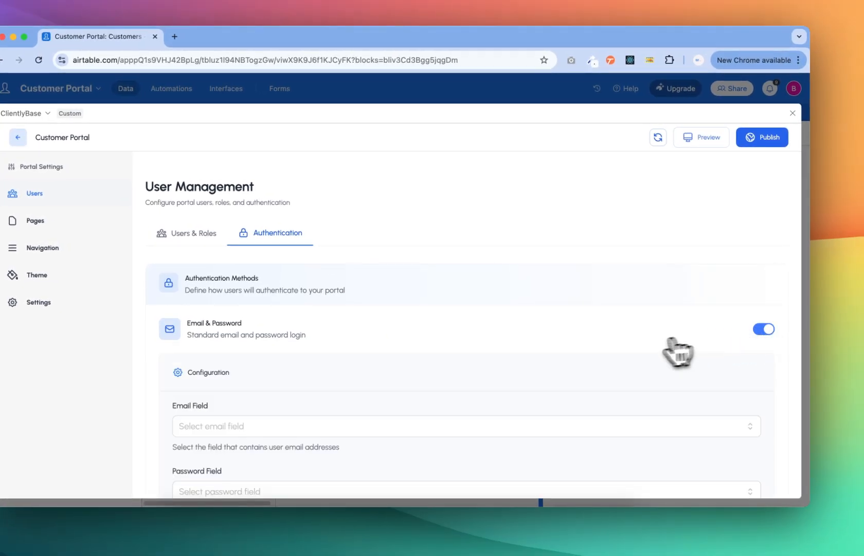
pyautogui.scroll(-5, 679, 353)
pyautogui.click(227, 294)
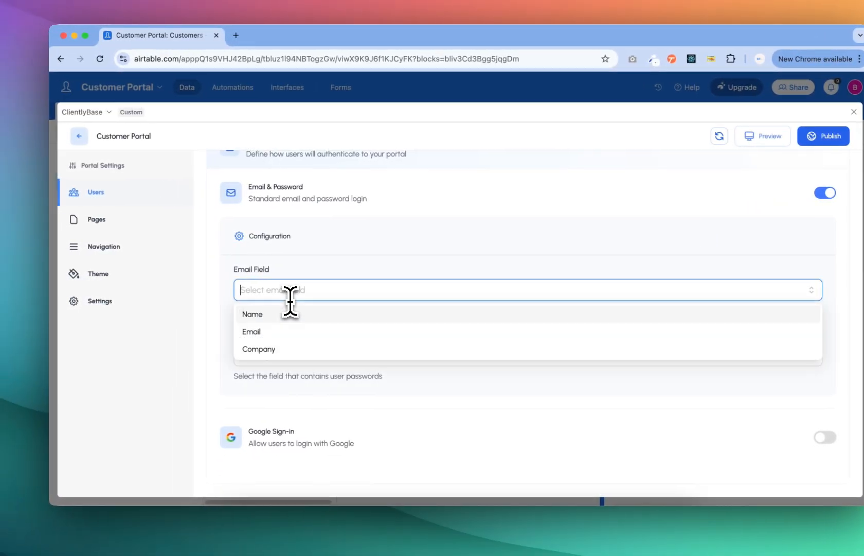
pyautogui.click(262, 332)
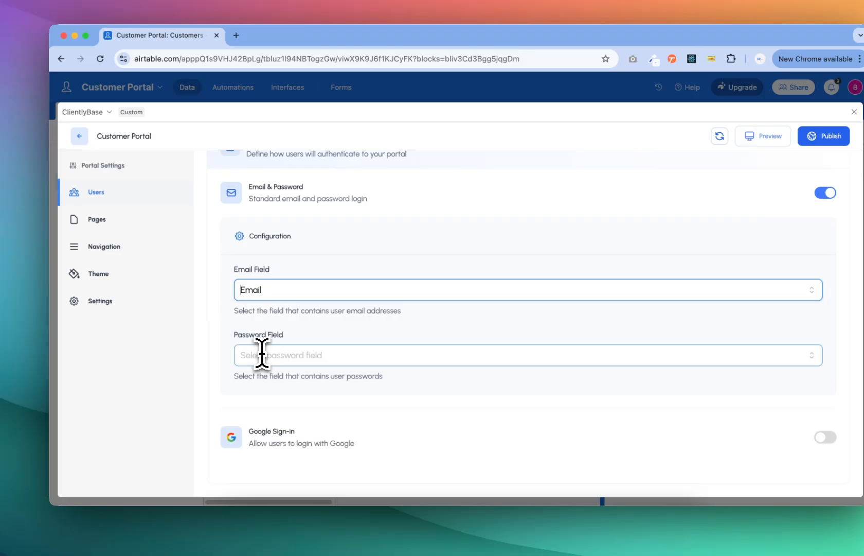
pyautogui.click(262, 354)
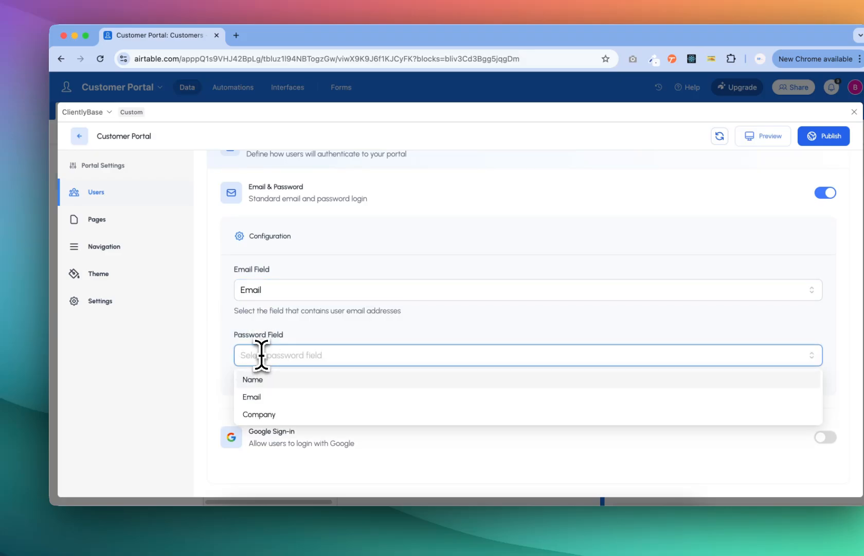
pyautogui.click(264, 398)
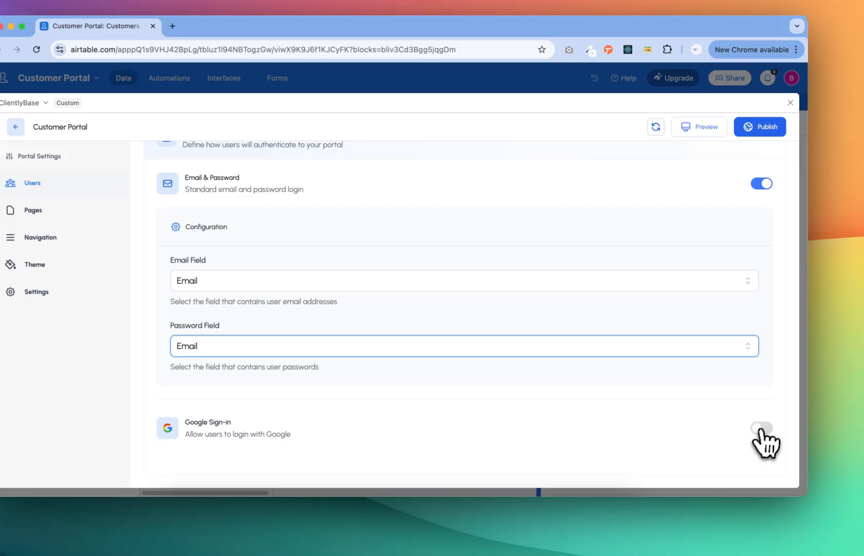
# - Enable Google Sign-in for the portal with Email as its email field
pyautogui.click(824, 437)
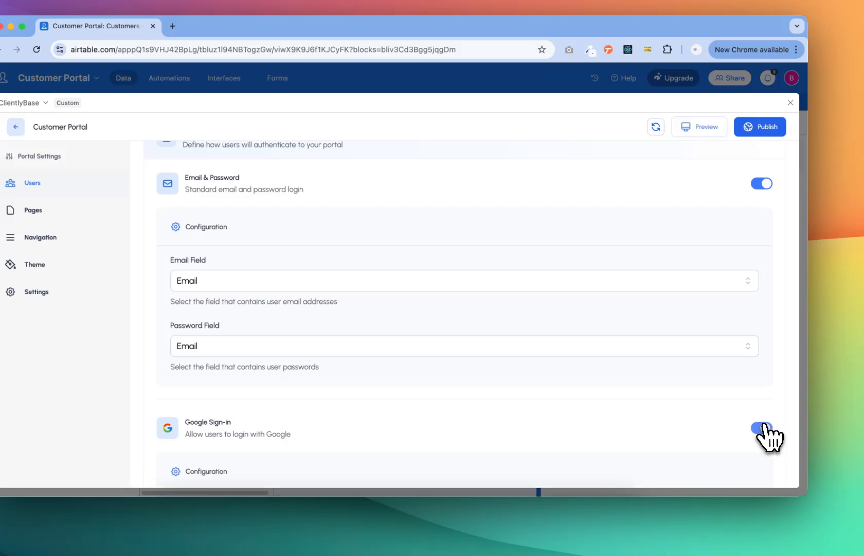
pyautogui.scroll(-5, 633, 396)
pyautogui.click(366, 404)
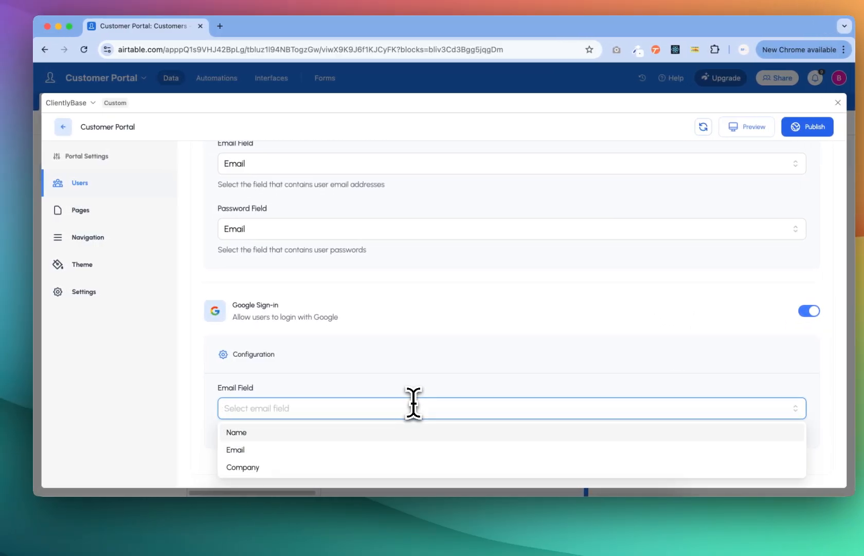
pyautogui.click(329, 451)
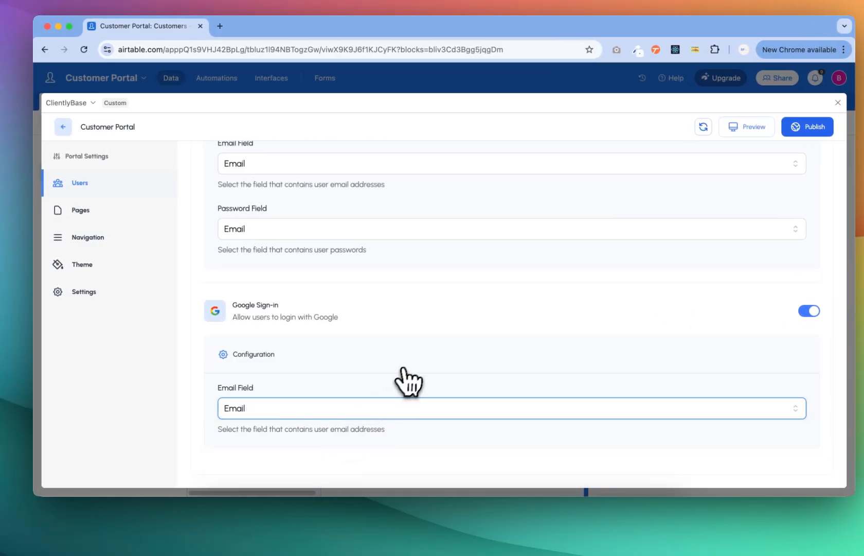
# - Start a new portal page named Projects with the Gallery display type and the Projects table as data source, and continue to its configuration
pyautogui.scroll(5, 409, 381)
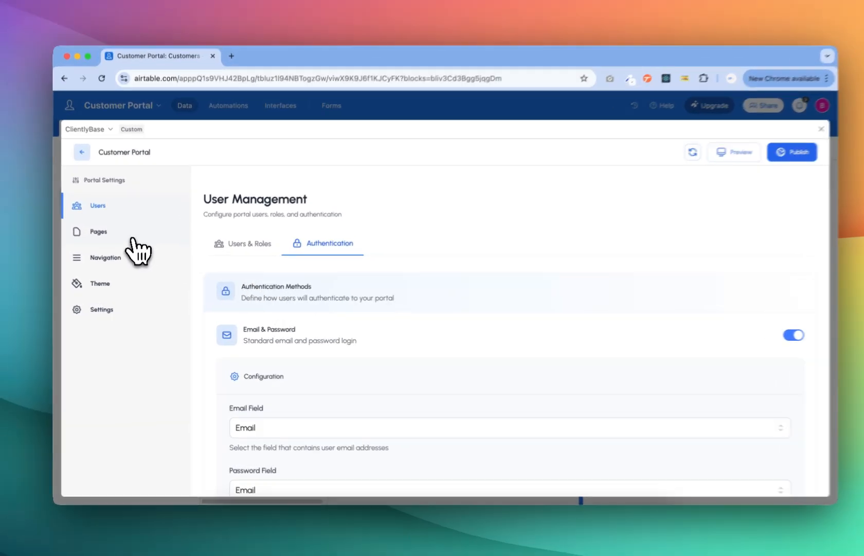
pyautogui.click(134, 241)
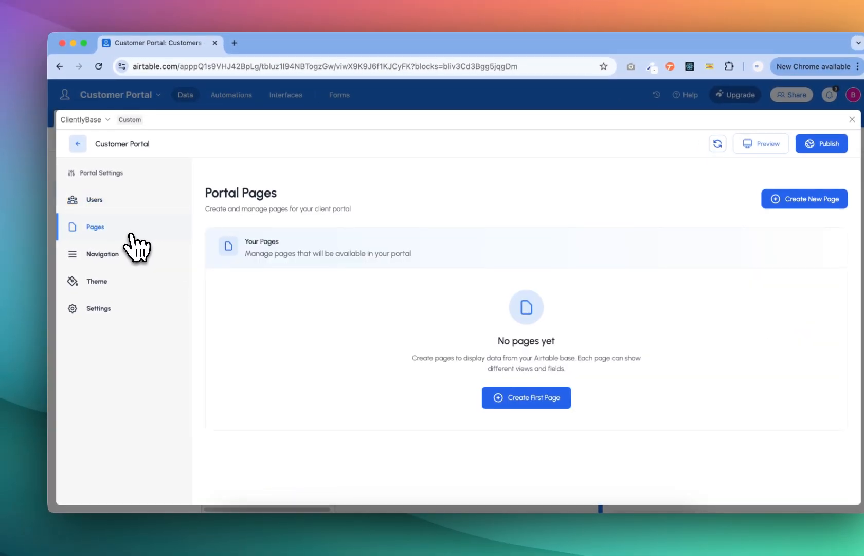
pyautogui.click(535, 394)
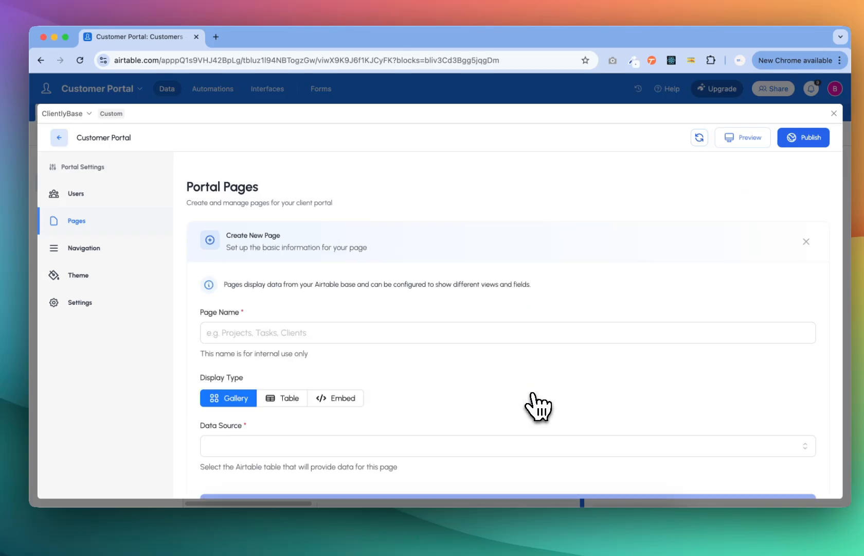
pyautogui.click(389, 332)
pyautogui.click(304, 329)
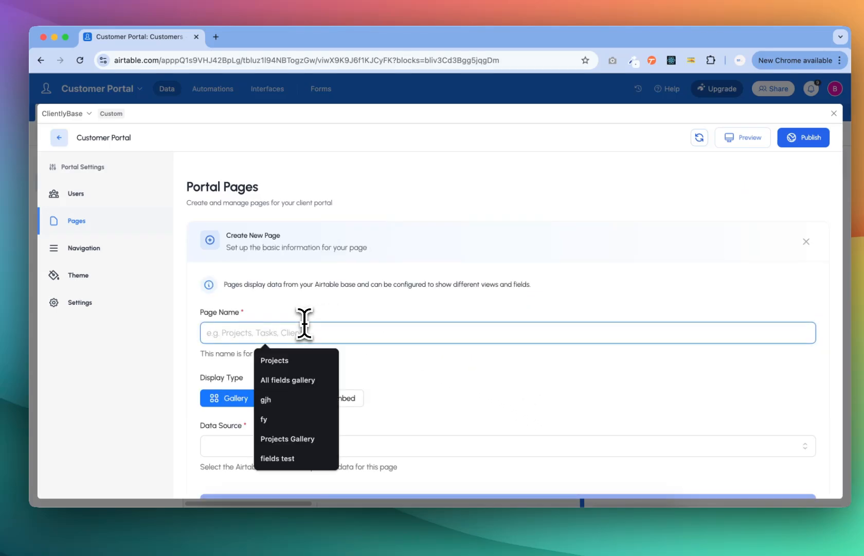
pyautogui.click(282, 362)
pyautogui.scroll(-1, 339, 363)
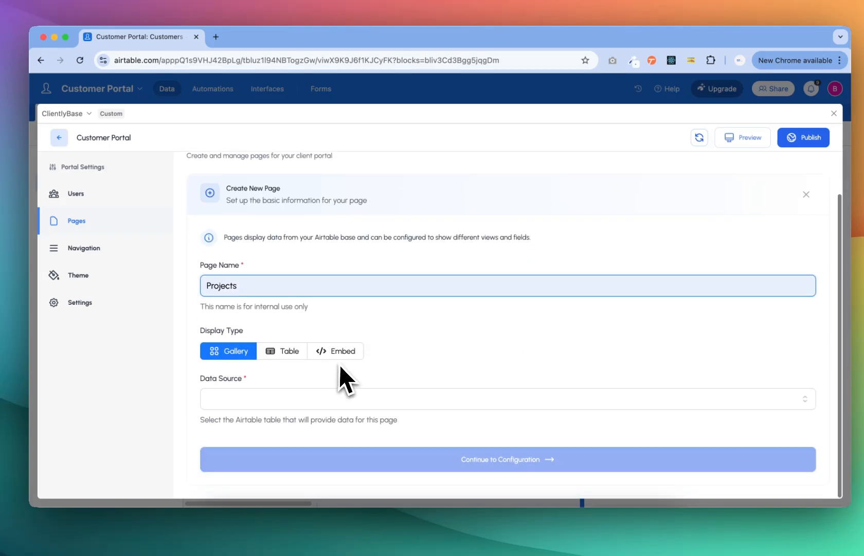
pyautogui.click(257, 399)
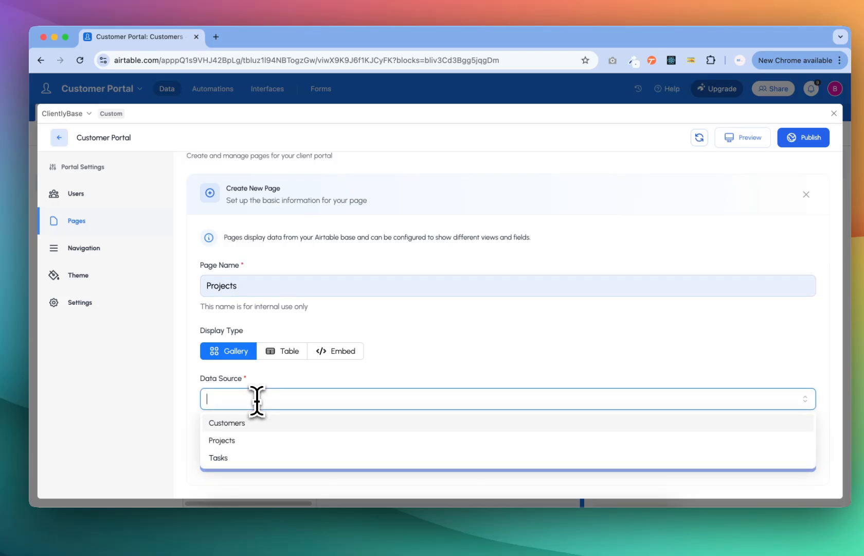
pyautogui.click(228, 441)
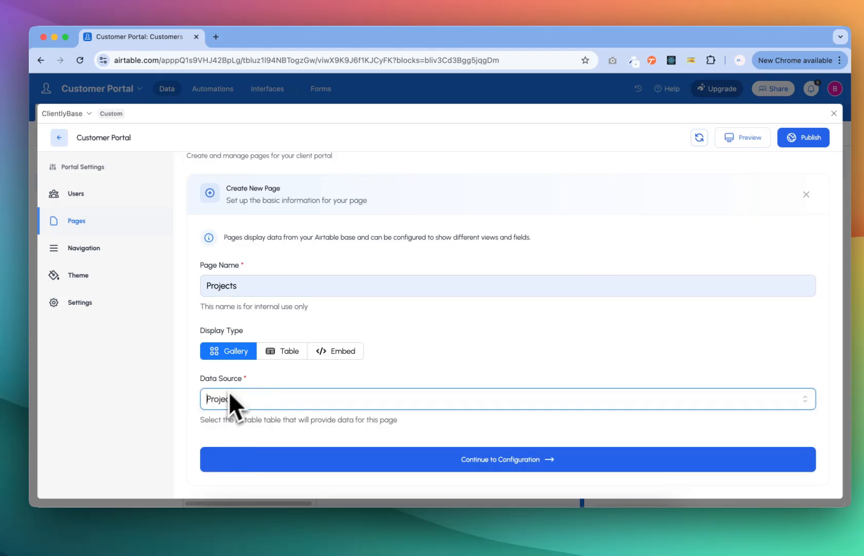
pyautogui.click(414, 461)
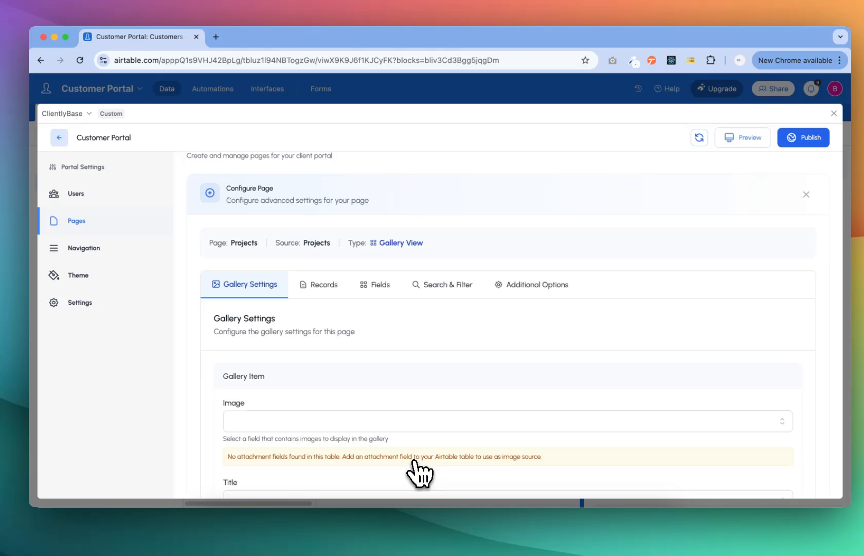
# - Check which fields are available as the image source for the Projects gallery
pyautogui.scroll(-5, 440, 381)
pyautogui.click(296, 294)
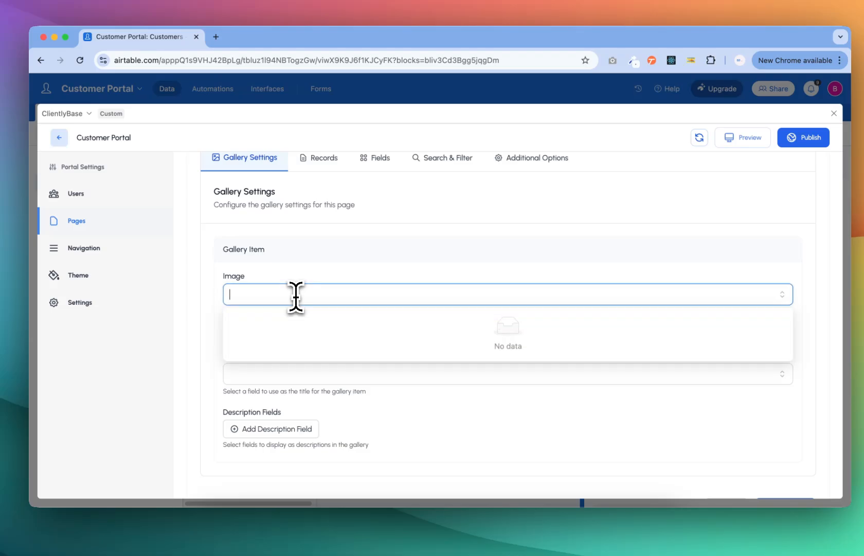
pyautogui.click(311, 281)
pyautogui.click(326, 294)
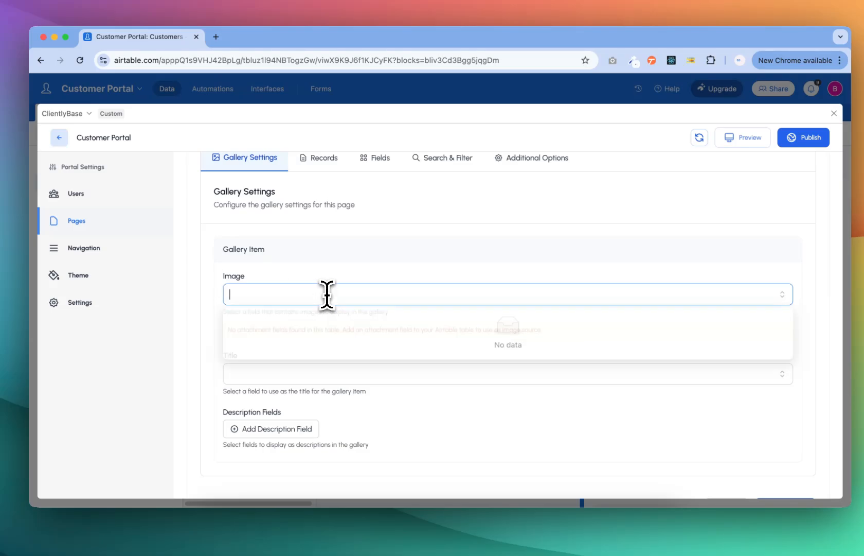
pyautogui.click(367, 273)
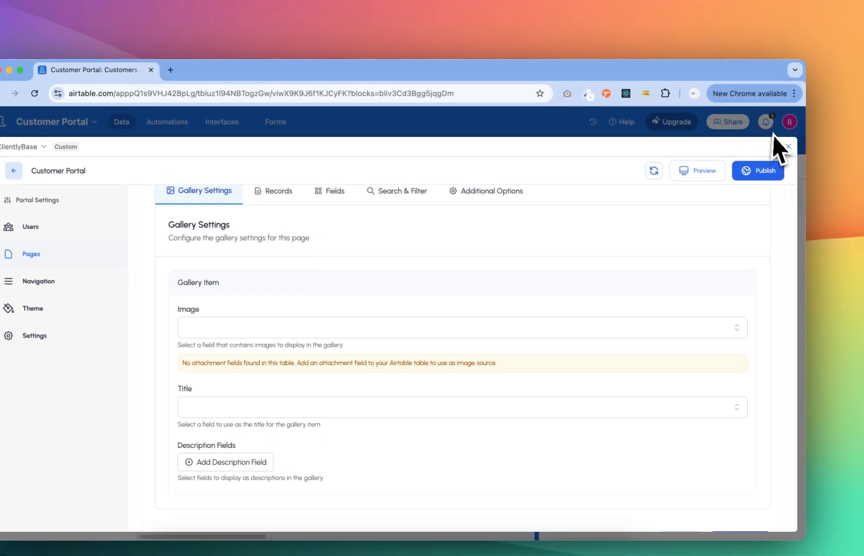
# - Leave the full-screen extension and add an Attachment field named Attachments to the Projects table
pyautogui.click(788, 147)
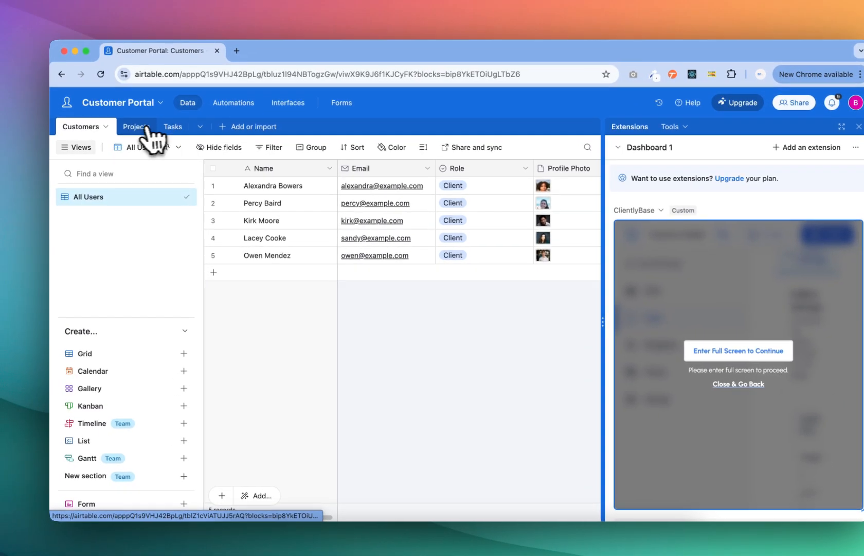
pyautogui.click(147, 127)
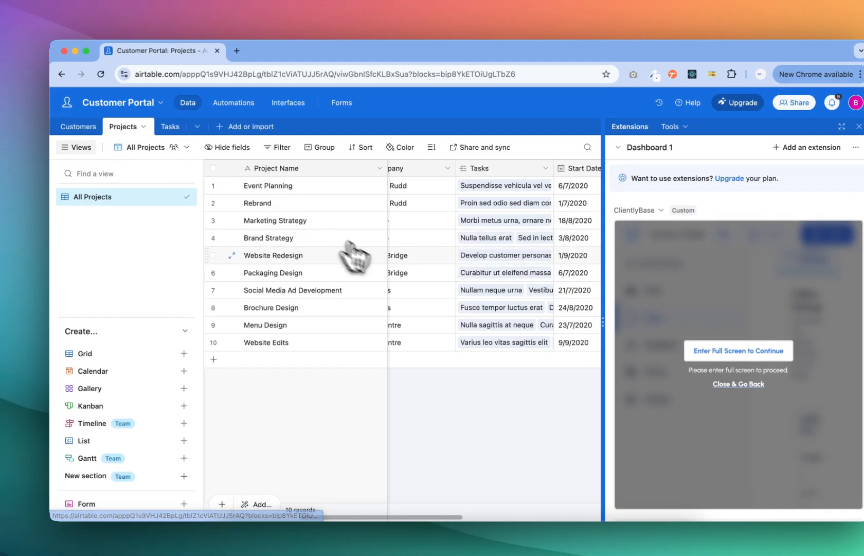
pyautogui.hscroll(5, 453, 273)
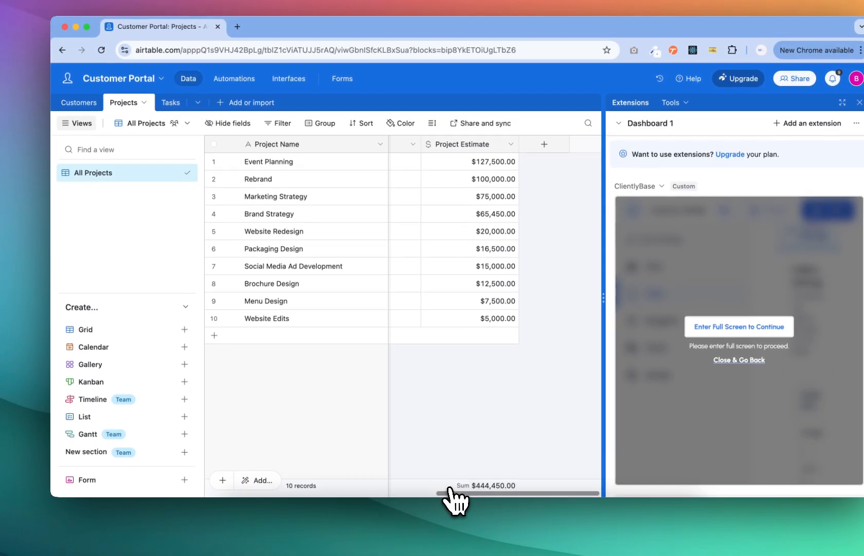
pyautogui.moveTo(449, 521); pyautogui.dragTo(145, 498)
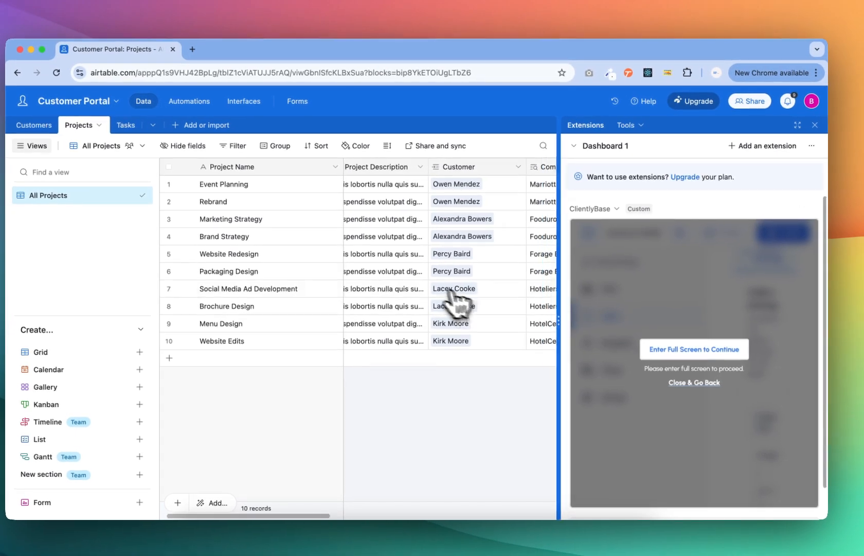
pyautogui.hscroll(5, 482, 275)
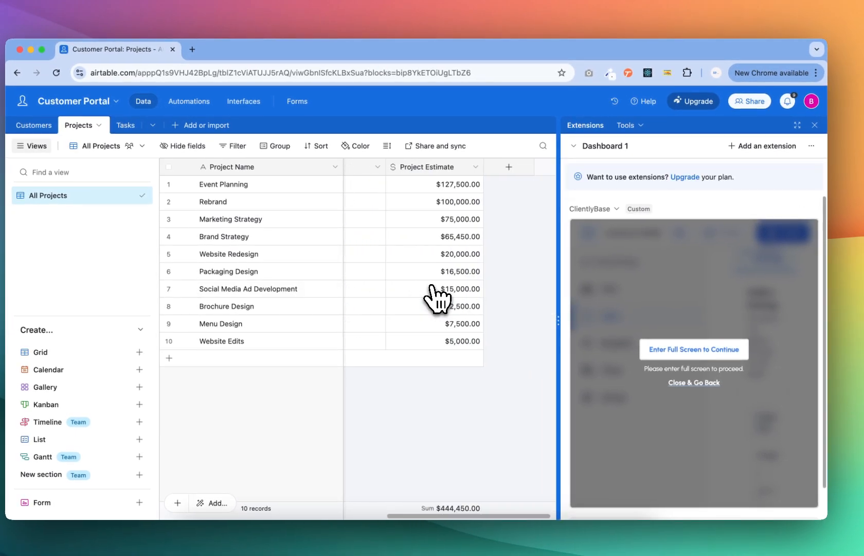
pyautogui.click(498, 168)
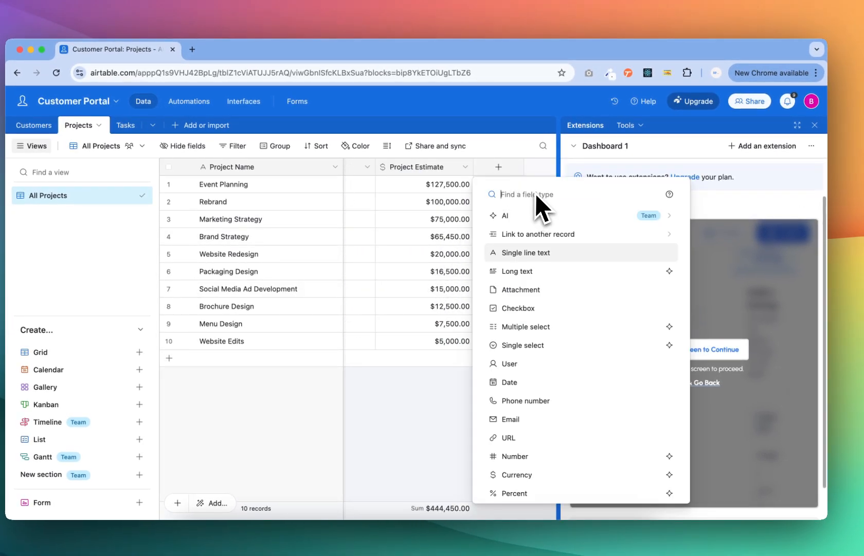
pyautogui.write('Att')
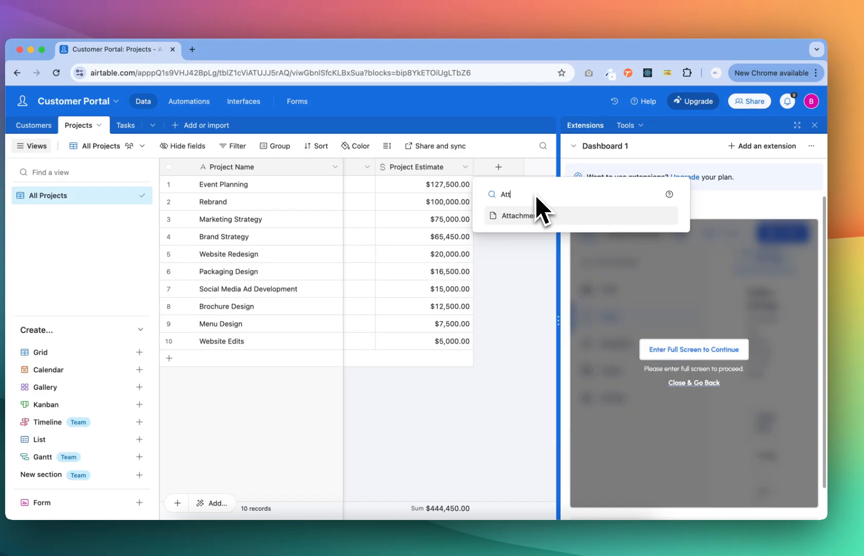
pyautogui.click(540, 215)
pyautogui.click(660, 279)
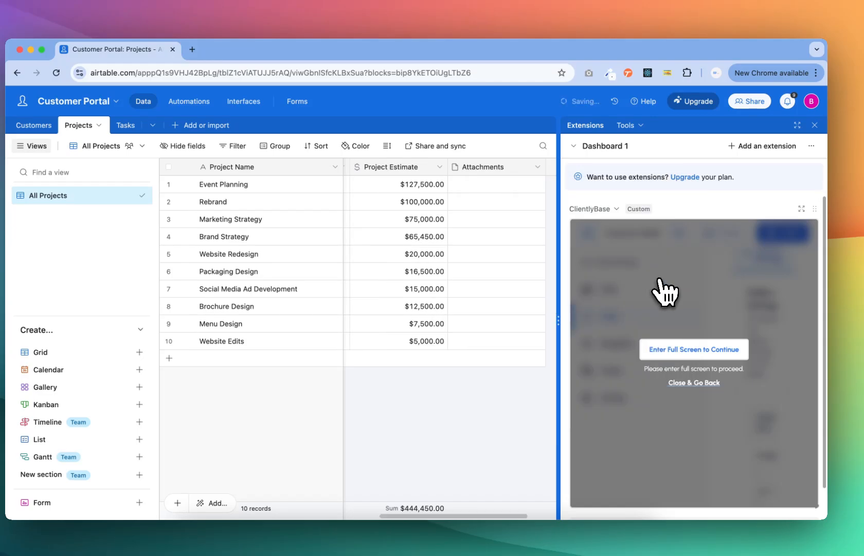
# - Return to the full-screen portal editor, refresh the base data, and set the gallery image to Attachments and the title to Project Name
pyautogui.click(685, 354)
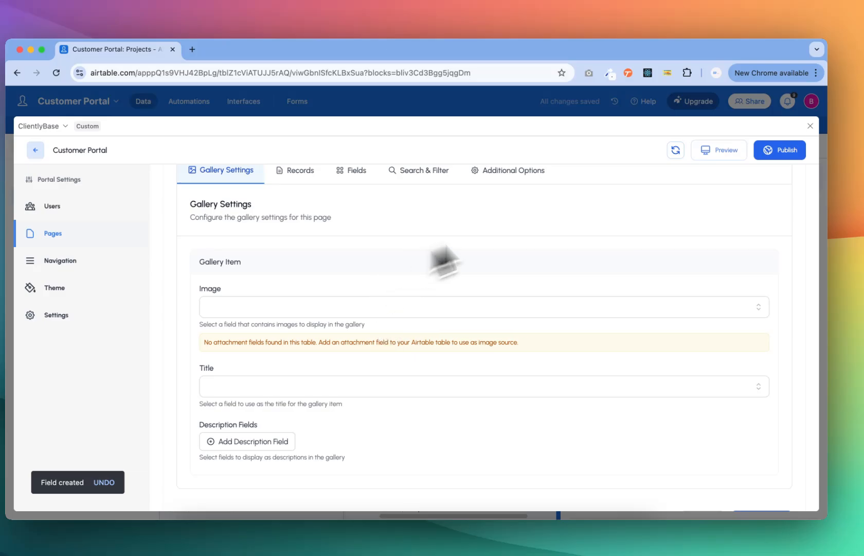
pyautogui.click(676, 150)
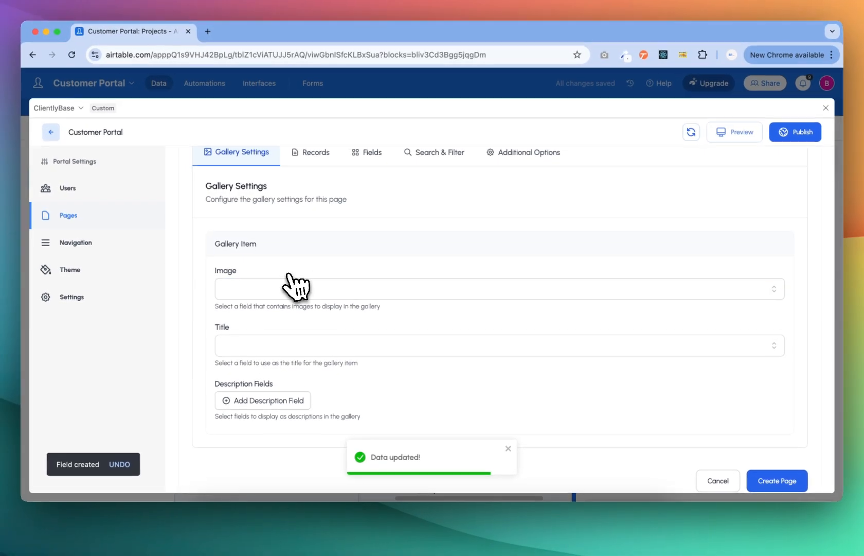
pyautogui.click(315, 292)
pyautogui.click(283, 311)
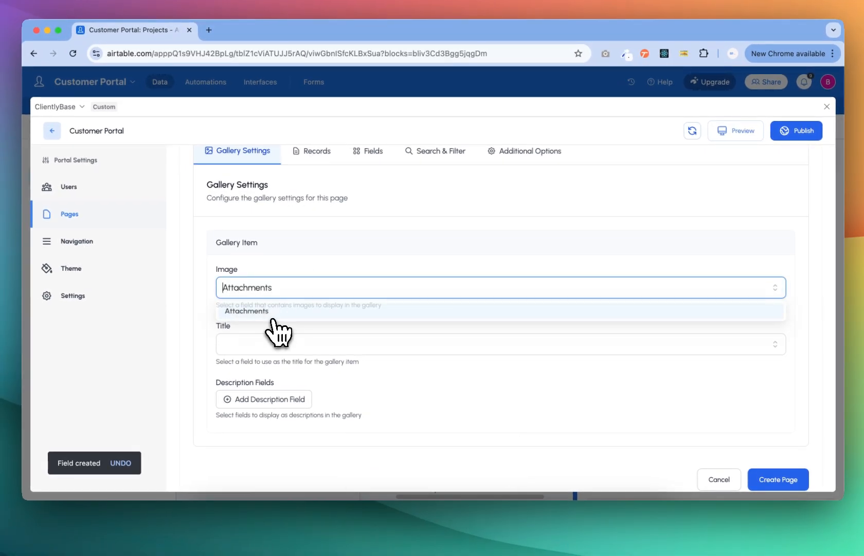
pyautogui.click(255, 341)
pyautogui.click(248, 366)
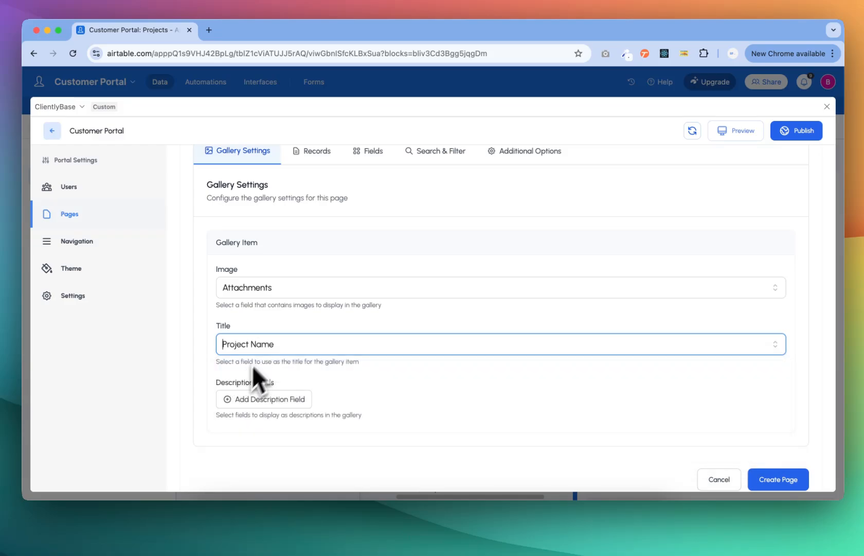
# - Add Project Description, Company and Project Estimate as the gallery item's description fields
pyautogui.scroll(-1, 286, 321)
pyautogui.click(246, 373)
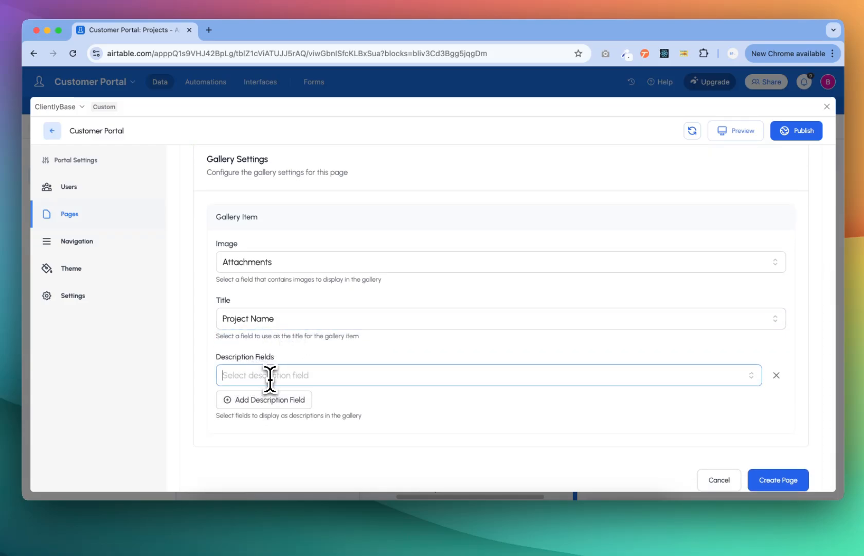
pyautogui.click(269, 374)
pyautogui.click(264, 282)
pyautogui.click(260, 399)
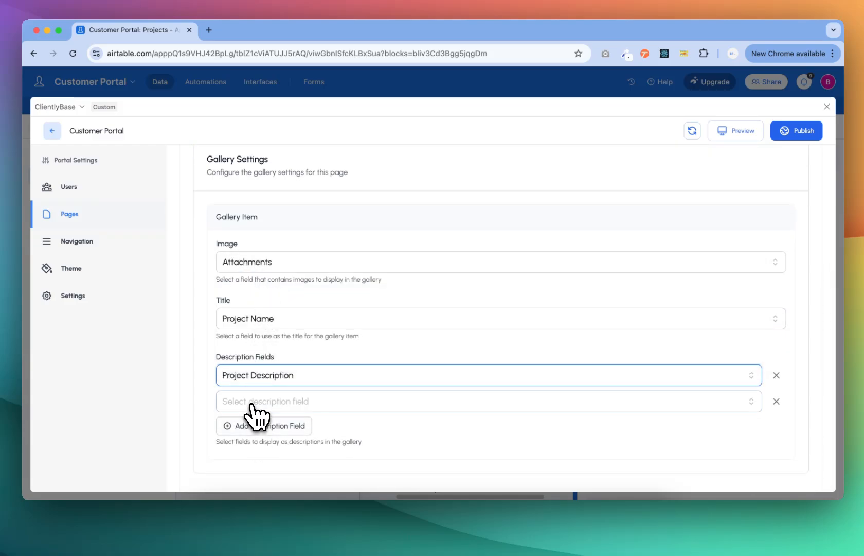
pyautogui.scroll(-2, 259, 402)
pyautogui.click(271, 348)
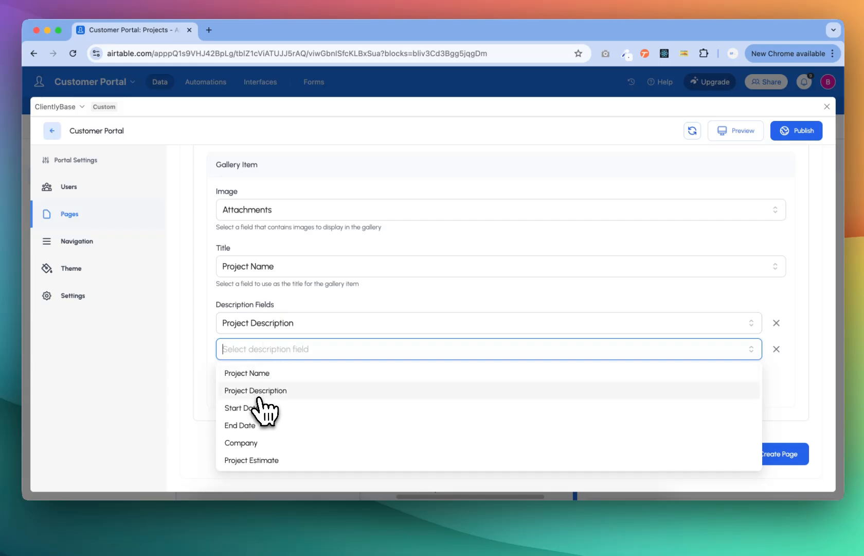
pyautogui.click(257, 444)
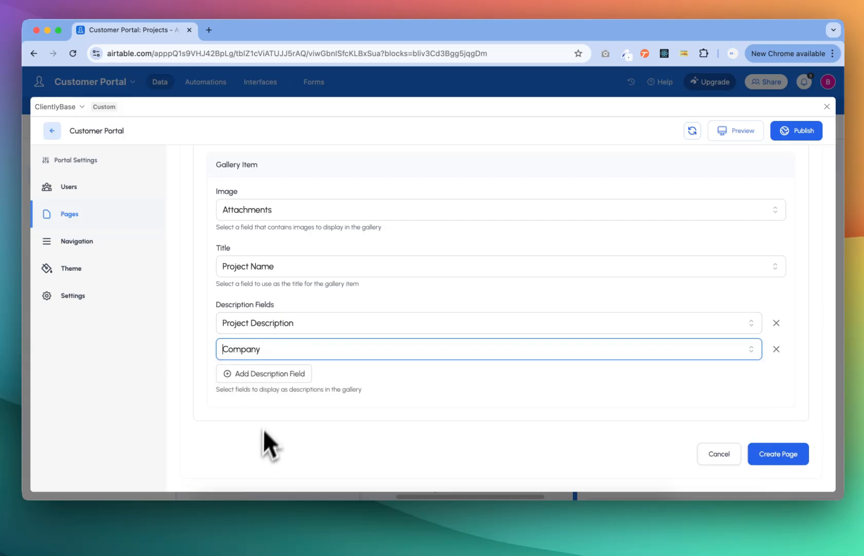
pyautogui.click(273, 374)
pyautogui.click(271, 373)
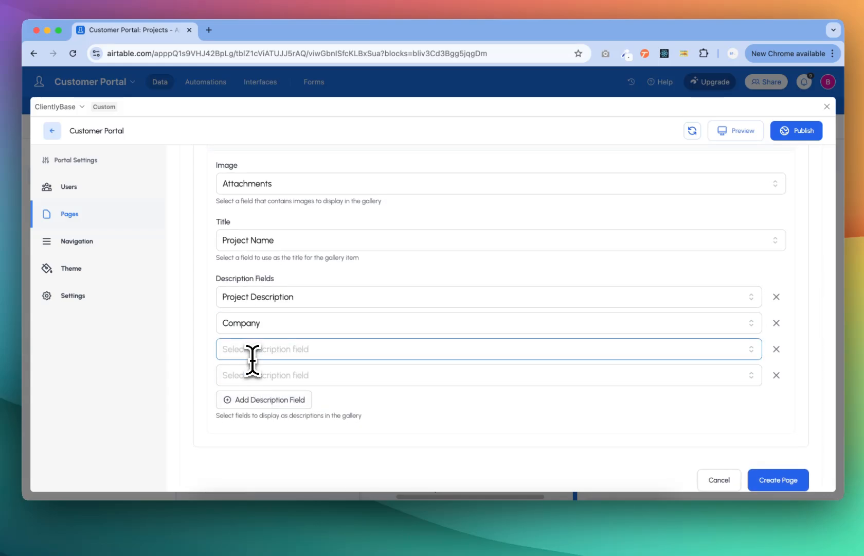
pyautogui.click(252, 350)
pyautogui.click(252, 460)
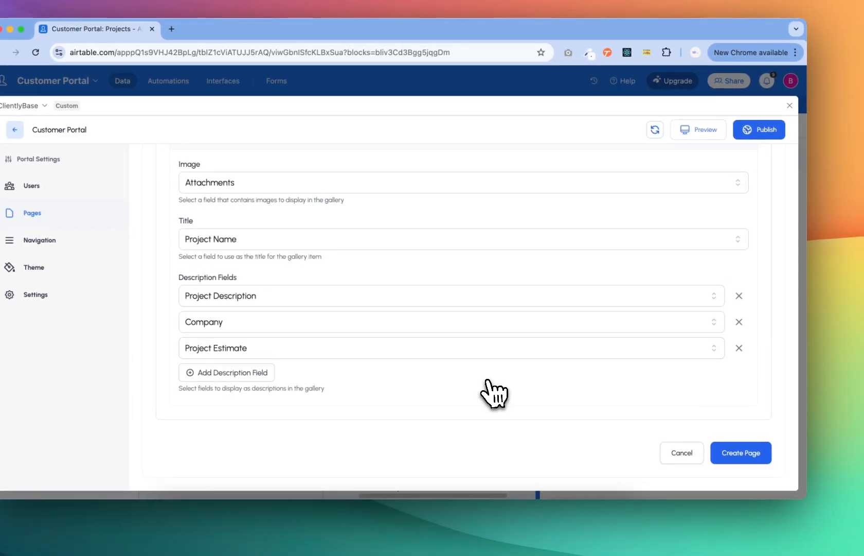
# - Turn on role-specific access in the Projects page's records configuration
pyautogui.scroll(5, 486, 380)
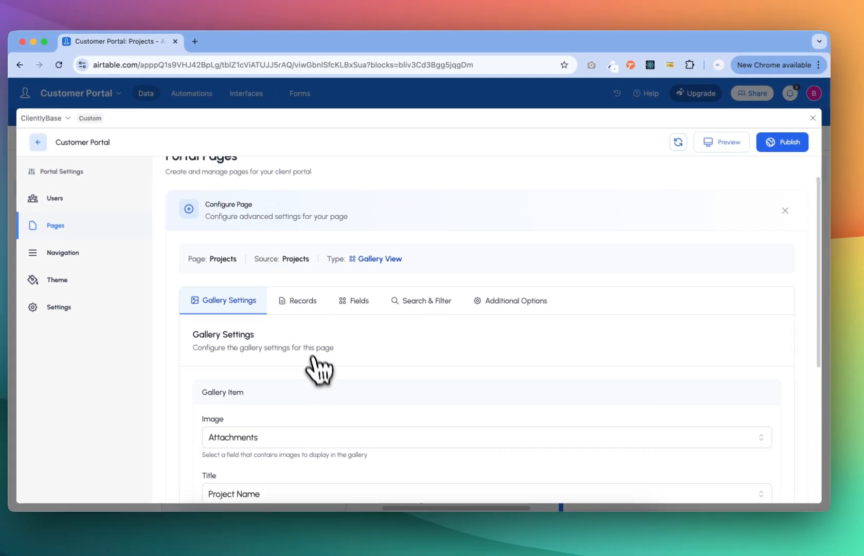
pyautogui.click(303, 308)
pyautogui.scroll(-4, 349, 359)
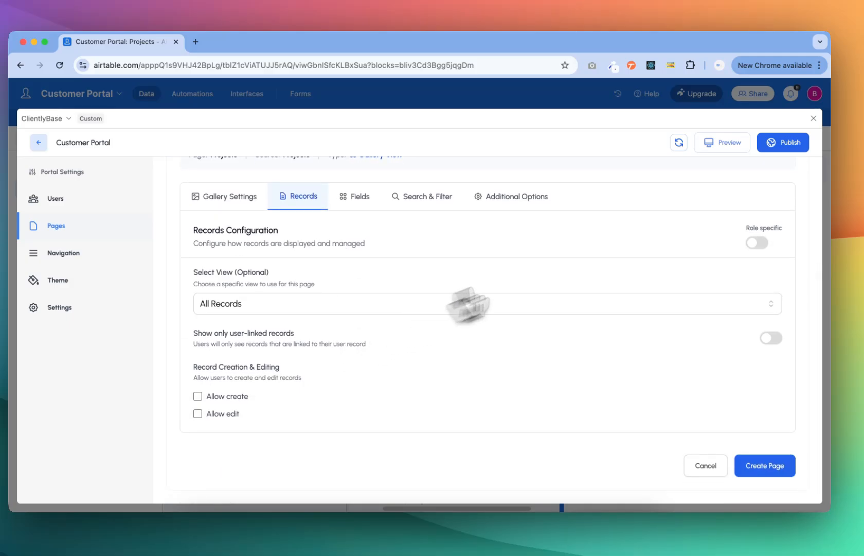
pyautogui.click(756, 242)
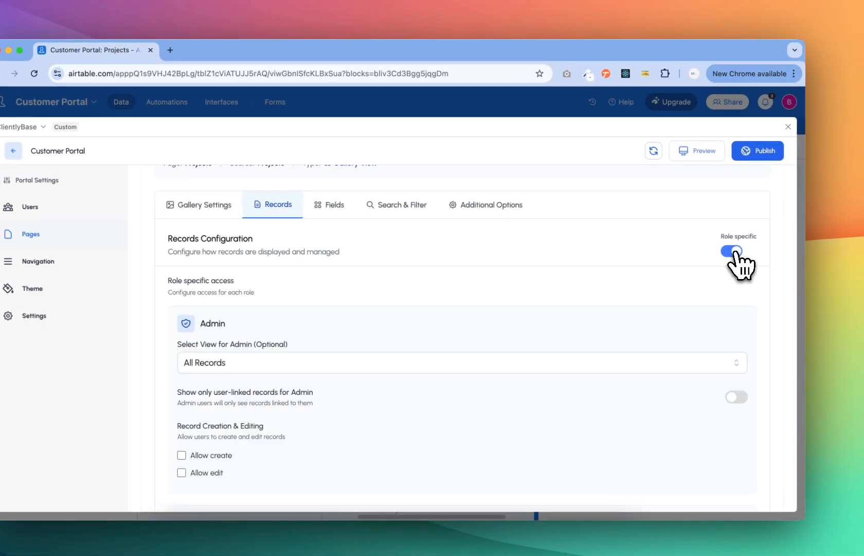
# - Allow the Admin role to create and edit records on the Projects page
pyautogui.scroll(-2, 509, 308)
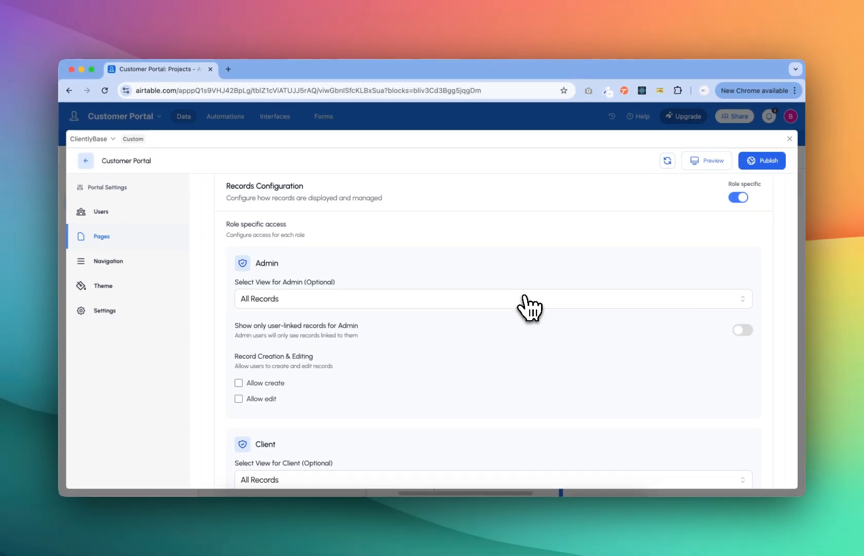
pyautogui.scroll(-2, 530, 308)
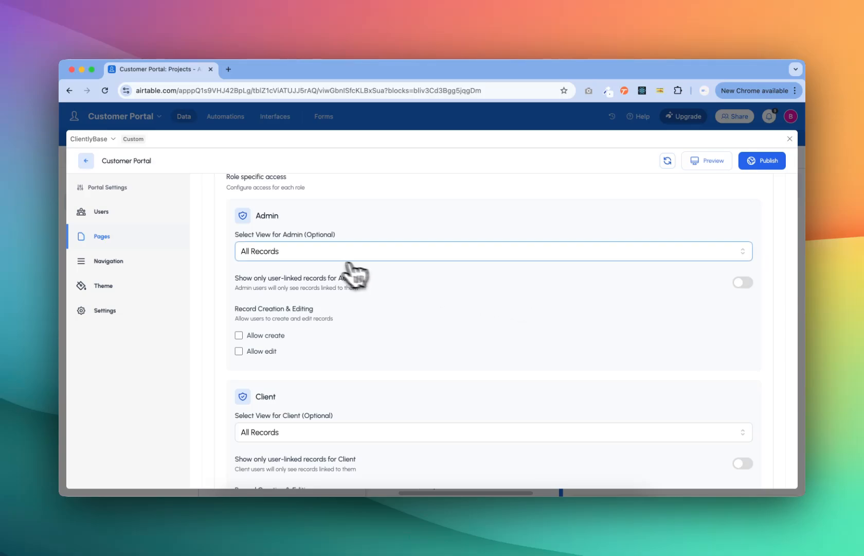
pyautogui.click(260, 335)
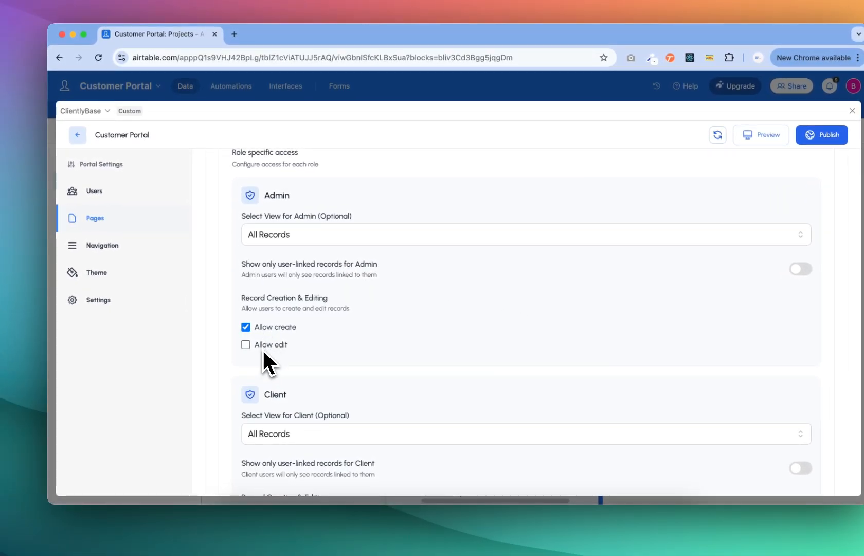
pyautogui.click(264, 346)
# - Restrict the Client role to user-linked records through the Projects field and allow it to edit records
pyautogui.scroll(-3, 361, 355)
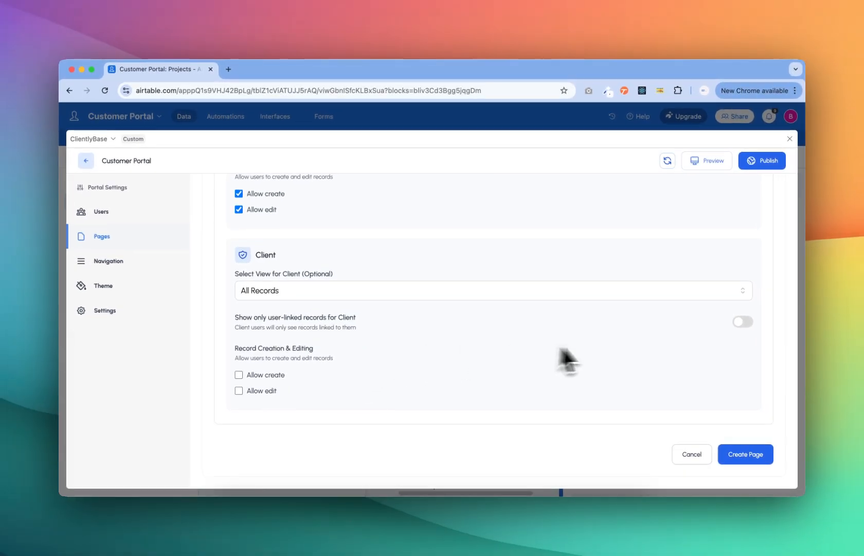
pyautogui.click(743, 322)
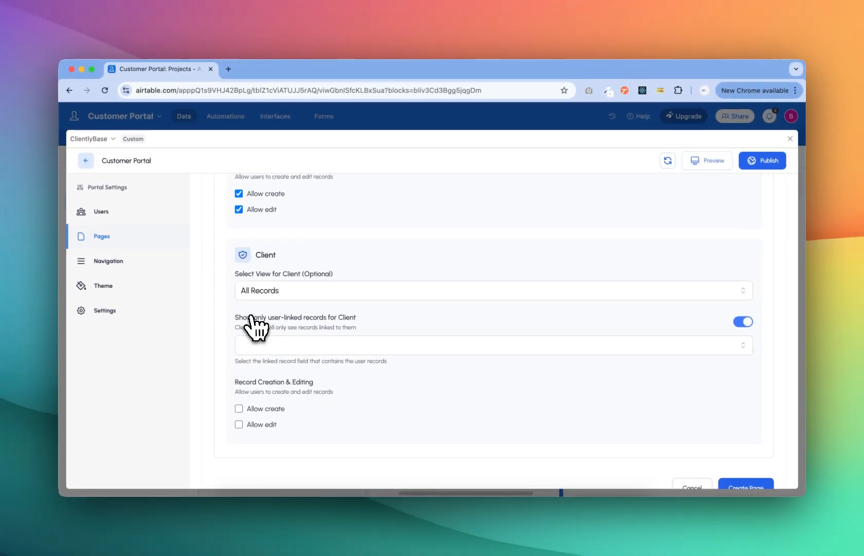
pyautogui.click(270, 344)
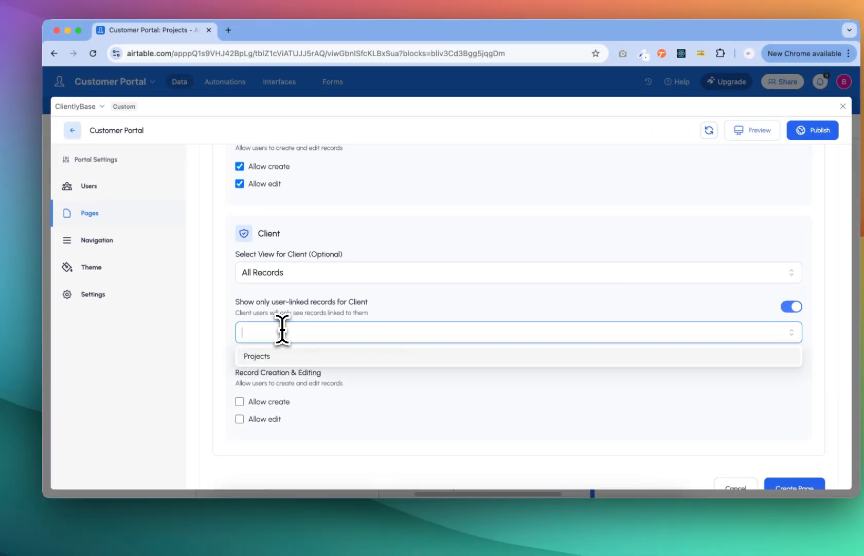
pyautogui.click(266, 369)
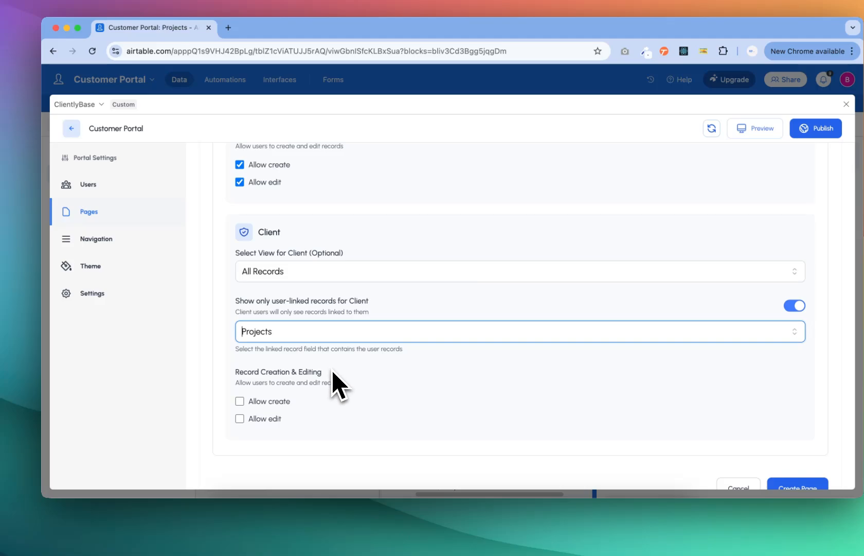
pyautogui.click(266, 420)
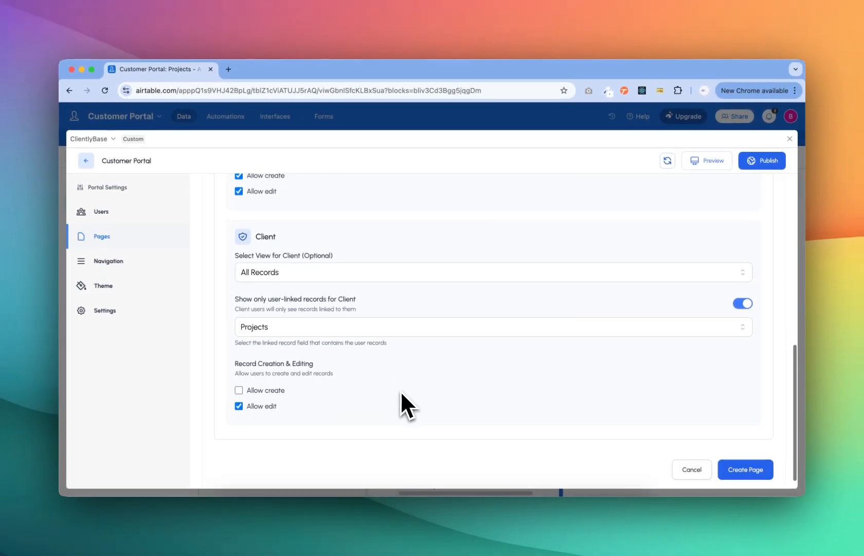
# - Hide the Attachments field for all roles in the Projects page's fields configuration
pyautogui.scroll(1, 400, 390)
pyautogui.scroll(10, 401, 394)
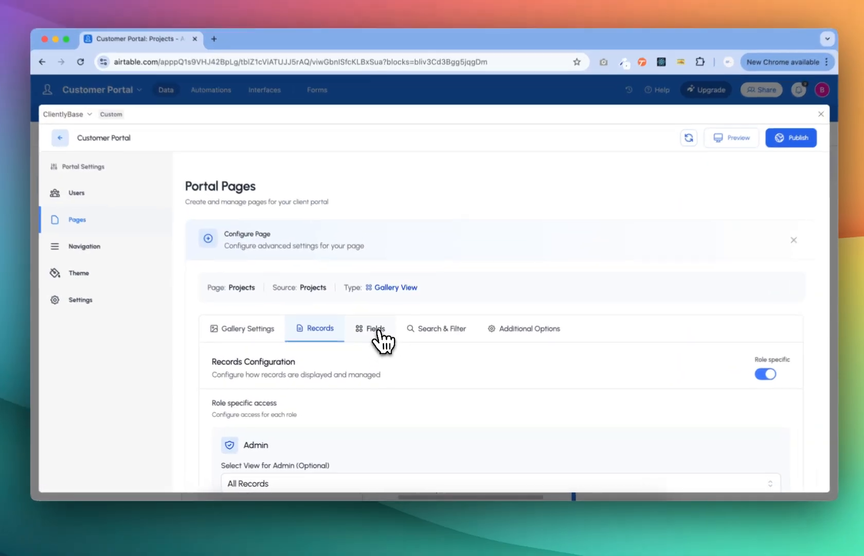
pyautogui.click(378, 329)
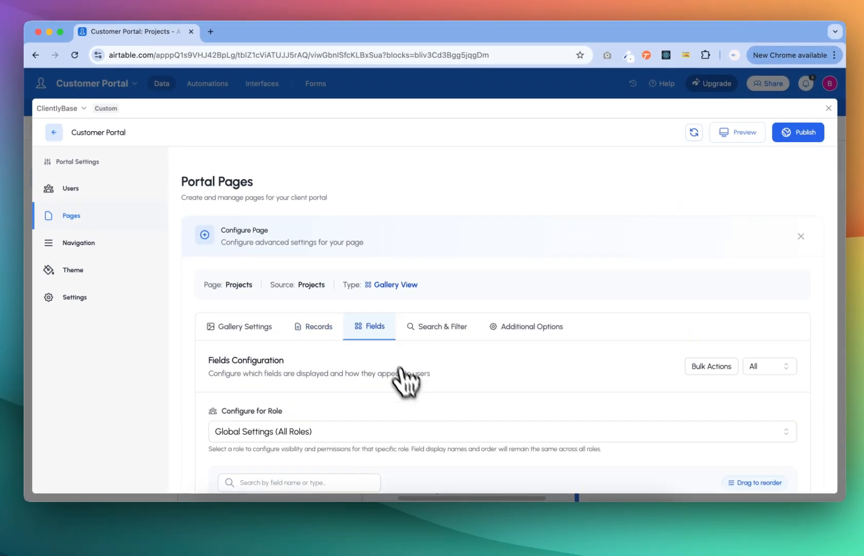
pyautogui.scroll(-5, 412, 385)
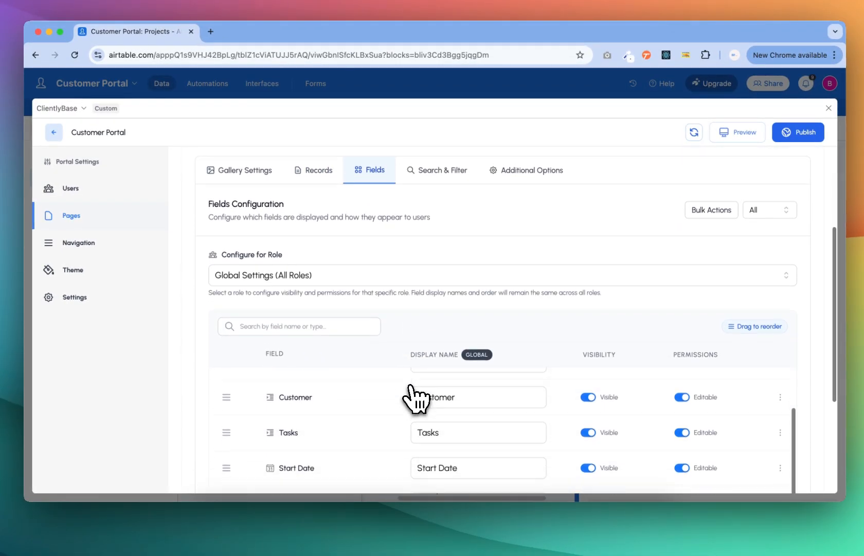
pyautogui.scroll(2, 411, 391)
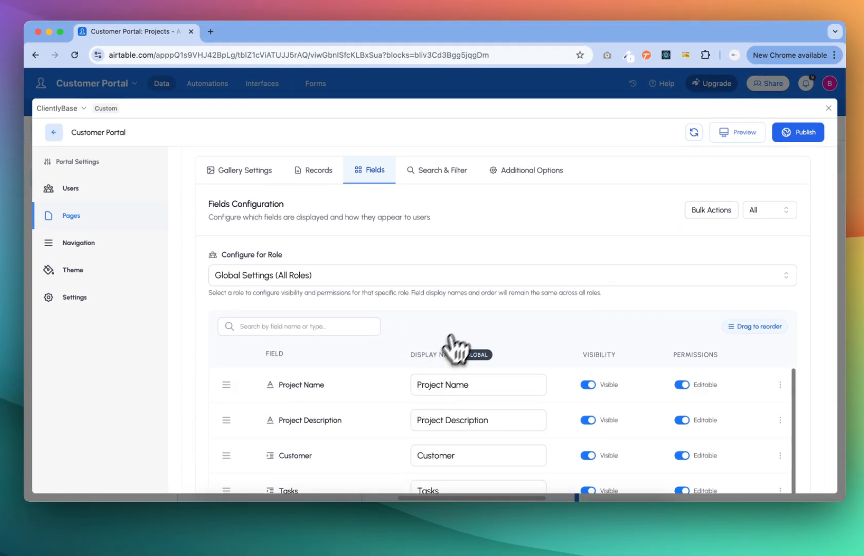
pyautogui.scroll(-8, 460, 319)
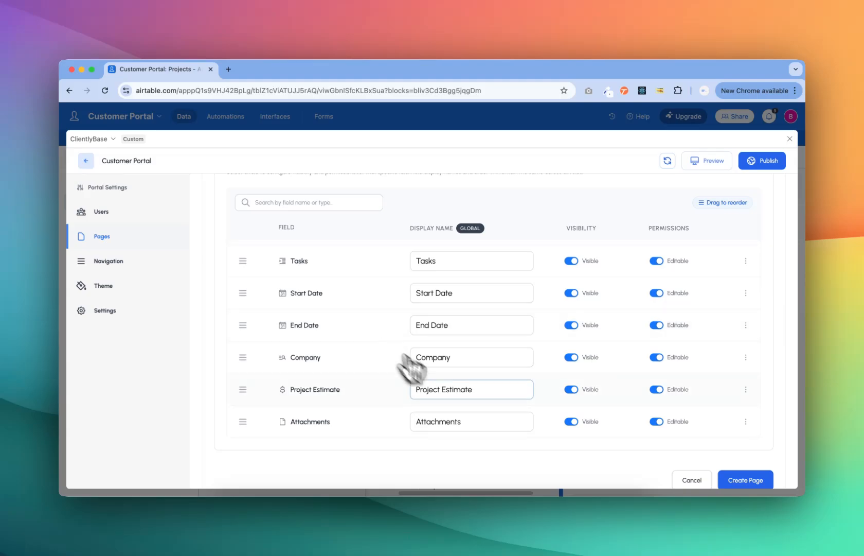
pyautogui.click(451, 393)
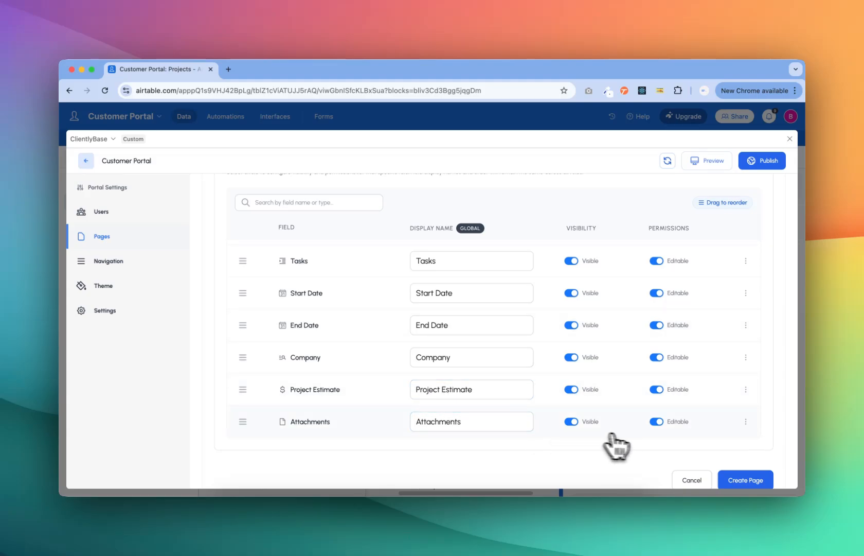
pyautogui.click(571, 422)
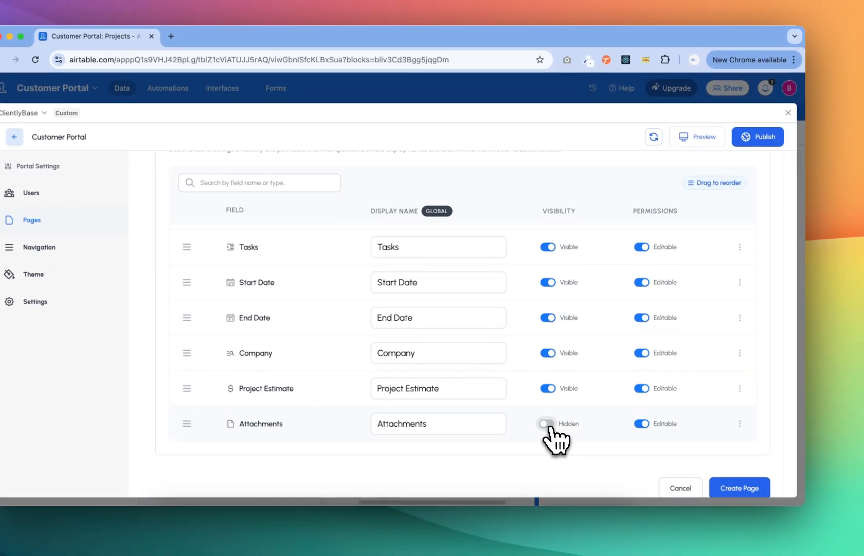
# - Make Project Name, Project Description and Customer read-only for all roles, and hide the Customer field
pyautogui.scroll(4, 533, 402)
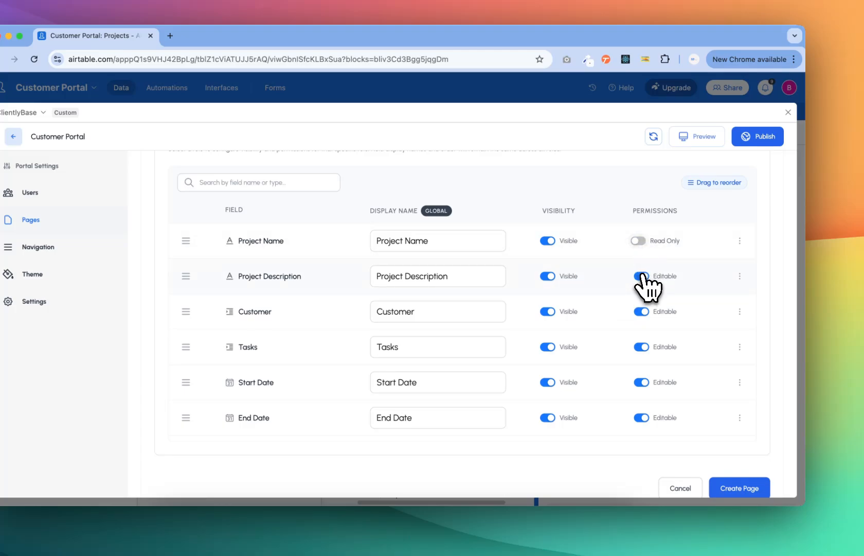
pyautogui.click(641, 313)
pyautogui.click(740, 311)
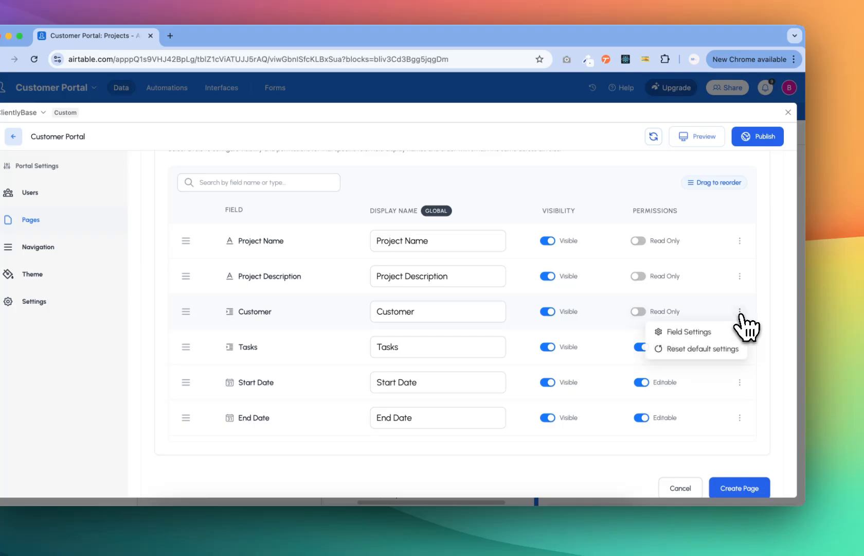
pyautogui.click(563, 323)
pyautogui.click(547, 312)
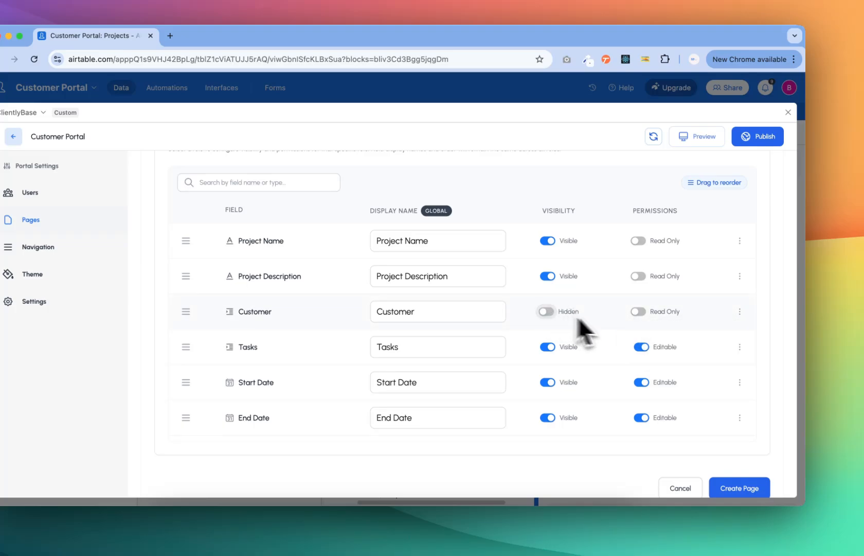
# - Make the Company, Start Date and End Date fields read-only for all roles
pyautogui.scroll(-2, 621, 323)
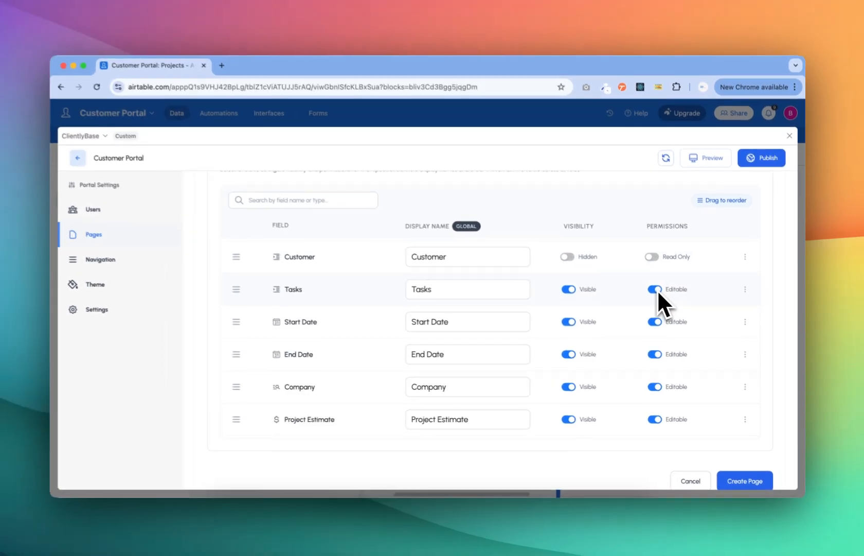
pyautogui.scroll(-1, 622, 315)
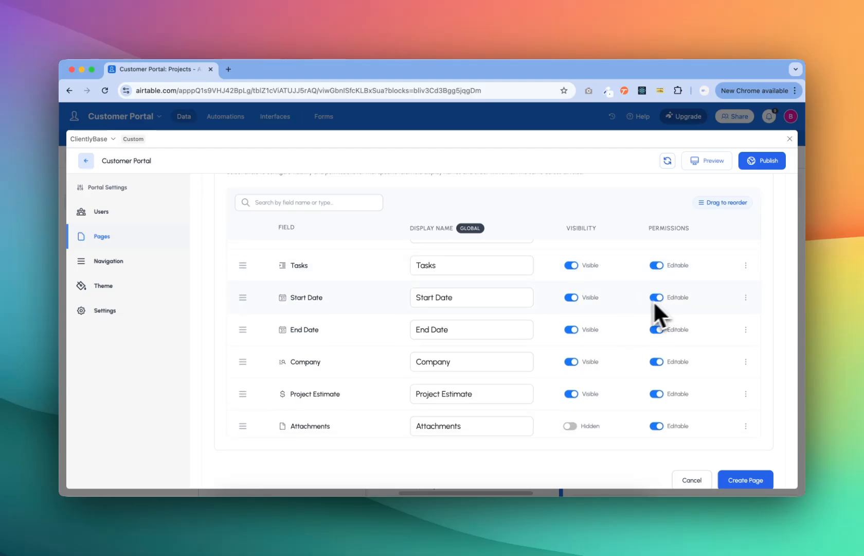
pyautogui.scroll(-1, 628, 307)
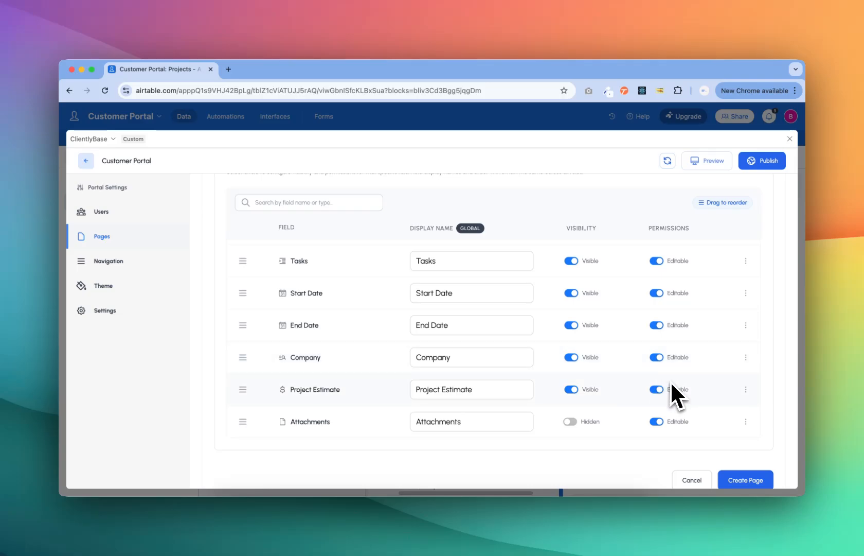
pyautogui.scroll(-1, 638, 394)
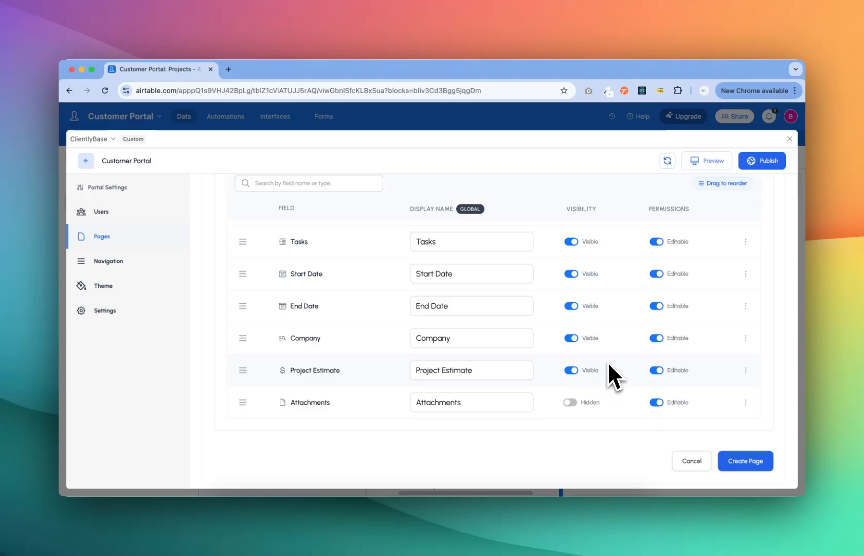
pyautogui.click(658, 339)
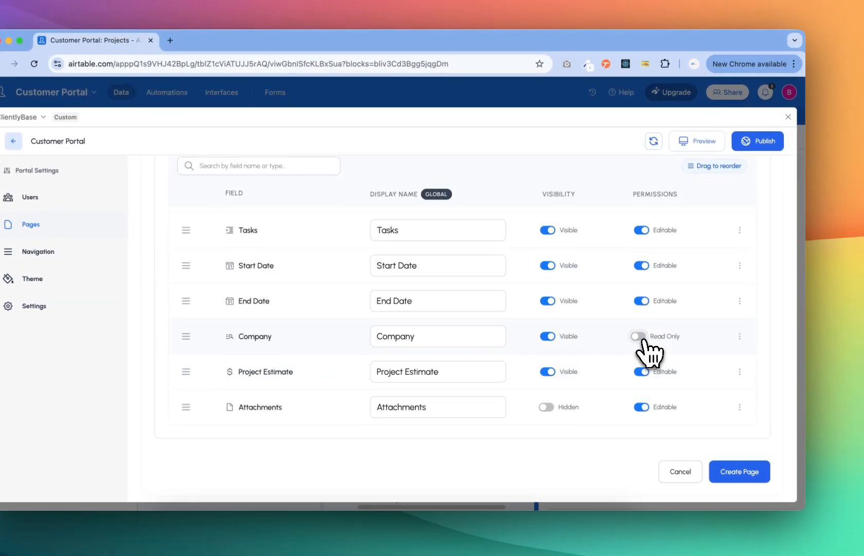
pyautogui.scroll(1, 644, 341)
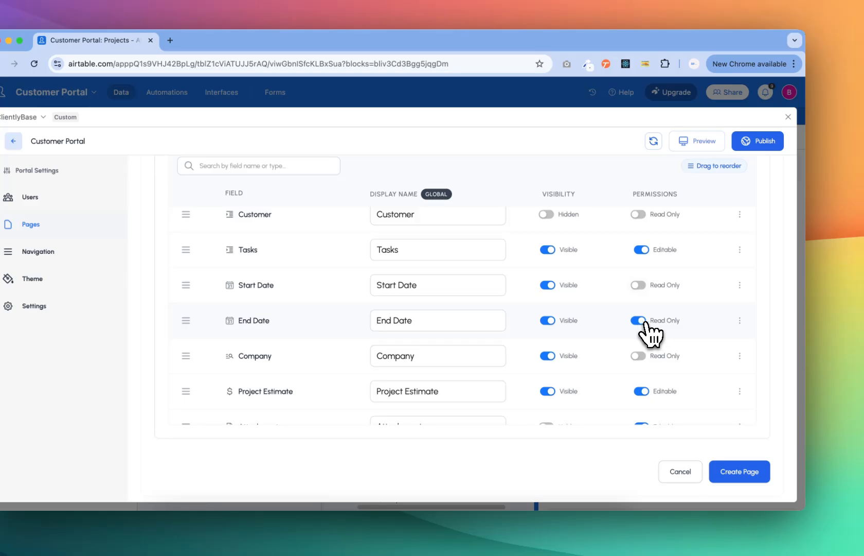
pyautogui.scroll(2, 667, 329)
pyautogui.scroll(-4, 666, 329)
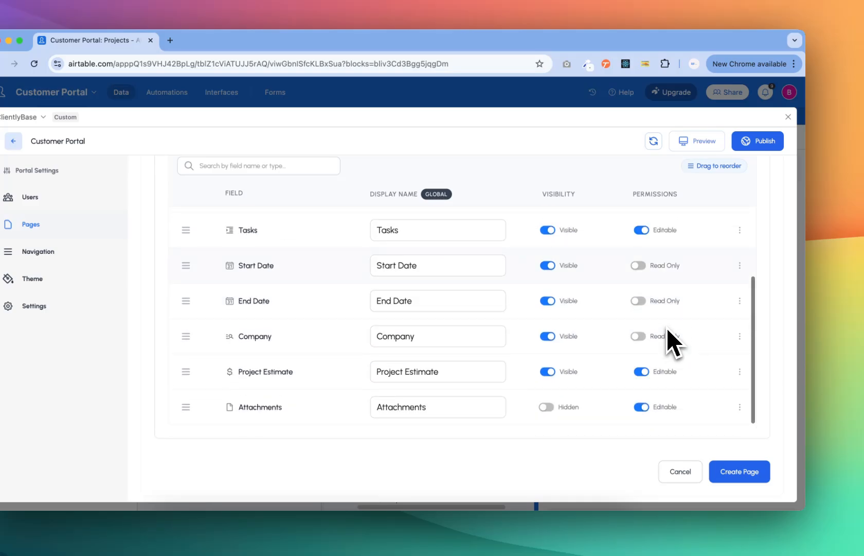
# - Enable search on the Projects page with Project Name as the only search field
pyautogui.scroll(3, 666, 328)
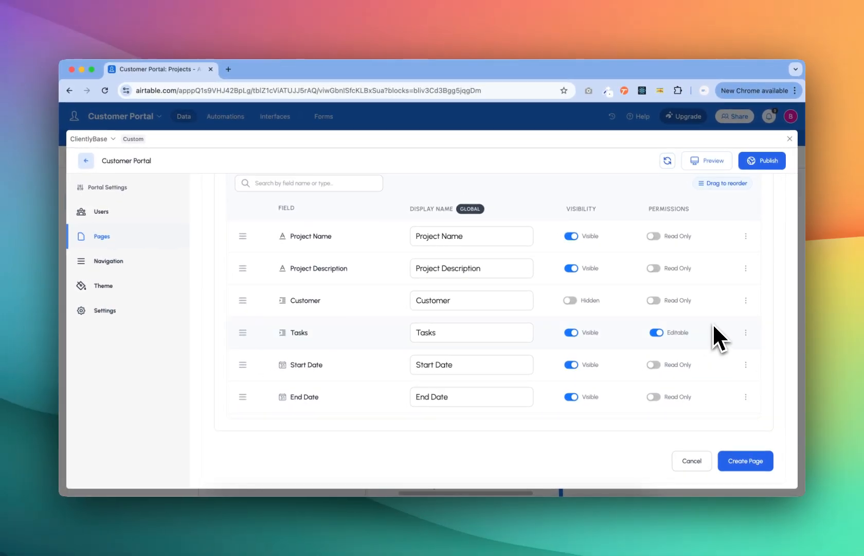
pyautogui.scroll(6, 713, 323)
pyautogui.scroll(-1, 710, 329)
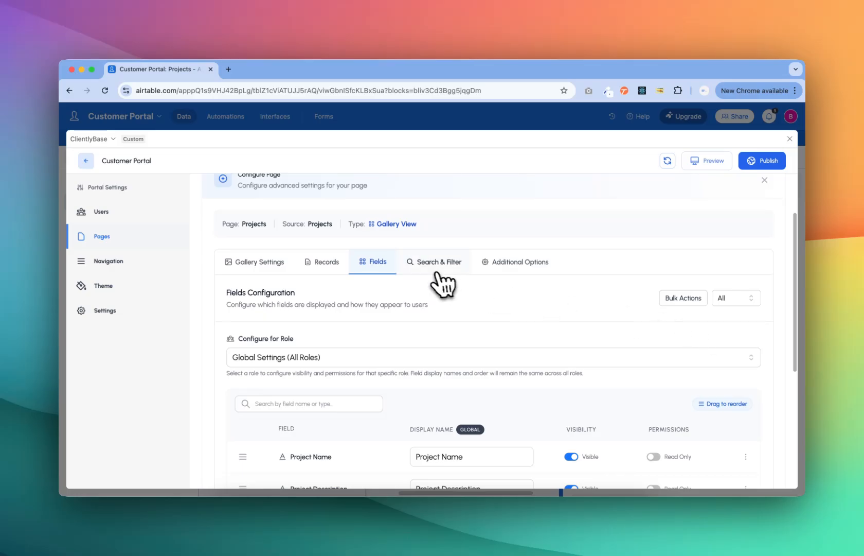
pyautogui.click(437, 274)
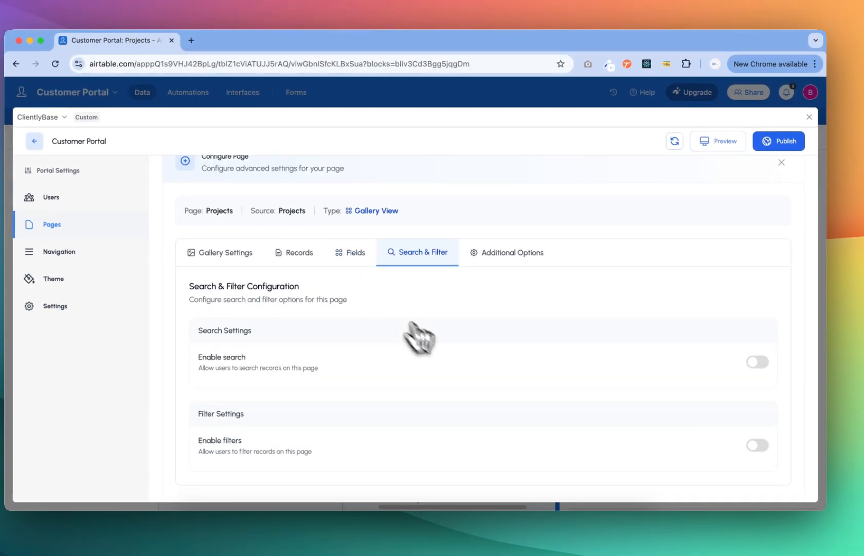
pyautogui.scroll(-3, 420, 337)
pyautogui.click(756, 307)
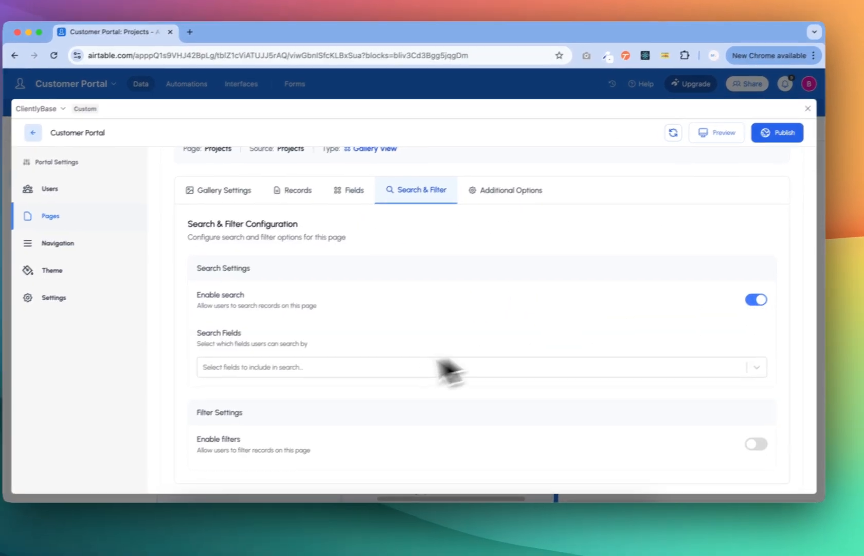
pyautogui.click(356, 370)
pyautogui.click(304, 389)
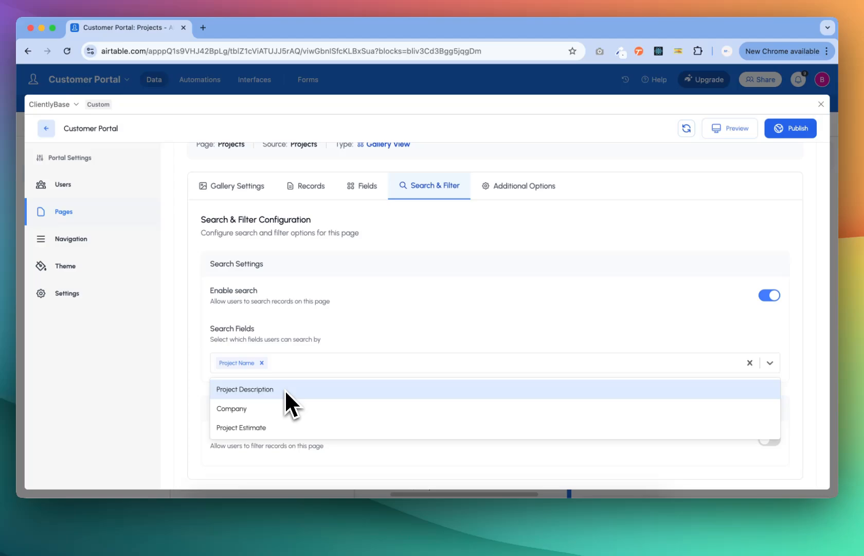
pyautogui.scroll(-1, 411, 334)
pyautogui.click(414, 319)
pyautogui.click(769, 423)
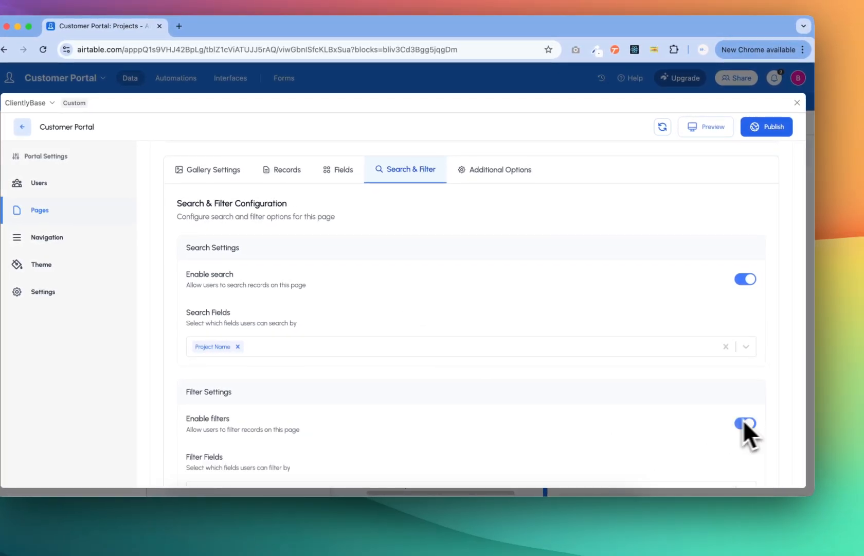
pyautogui.scroll(-3, 517, 434)
pyautogui.click(334, 394)
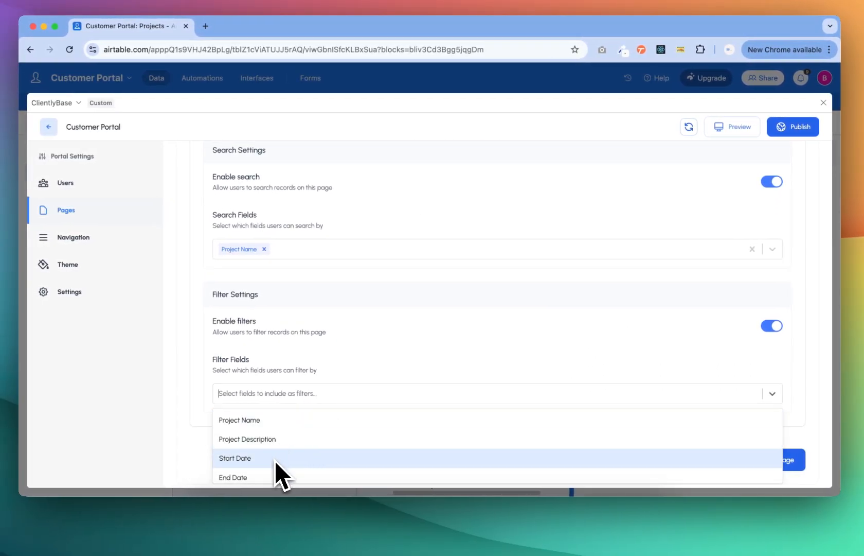
pyautogui.scroll(-2, 274, 460)
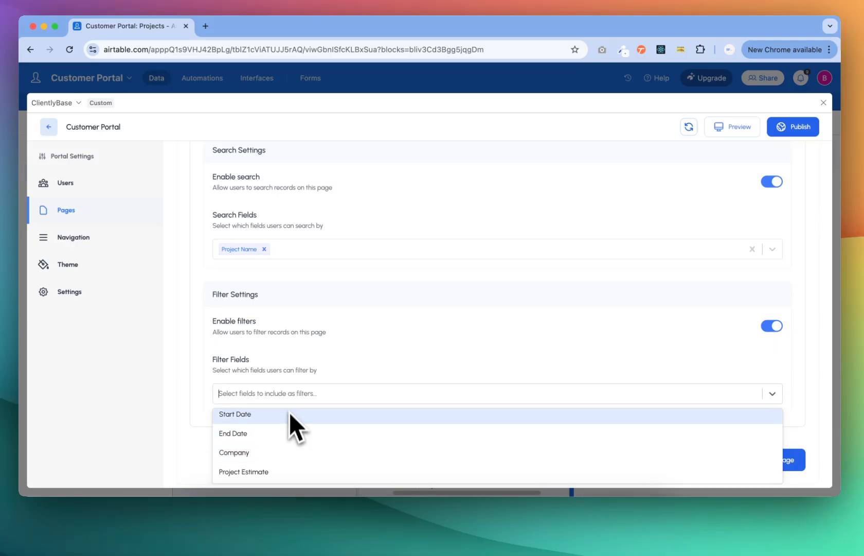
pyautogui.scroll(2, 293, 437)
pyautogui.click(352, 357)
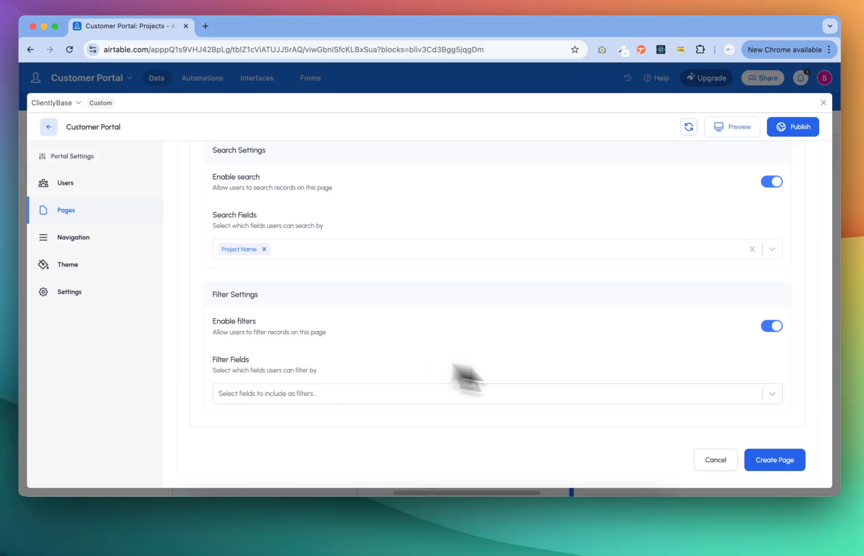
pyautogui.click(738, 330)
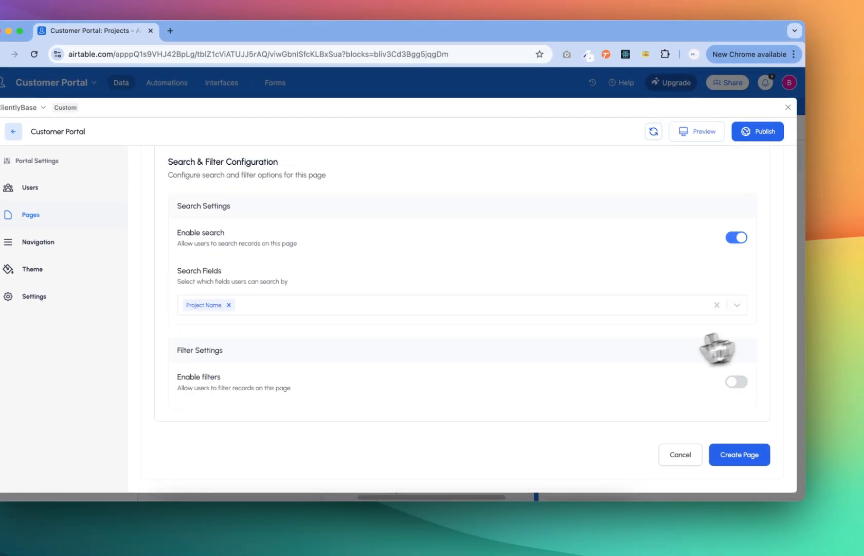
# - Add the description "Here you can find your projects" to the Projects page's additional options and create the page
pyautogui.scroll(5, 618, 373)
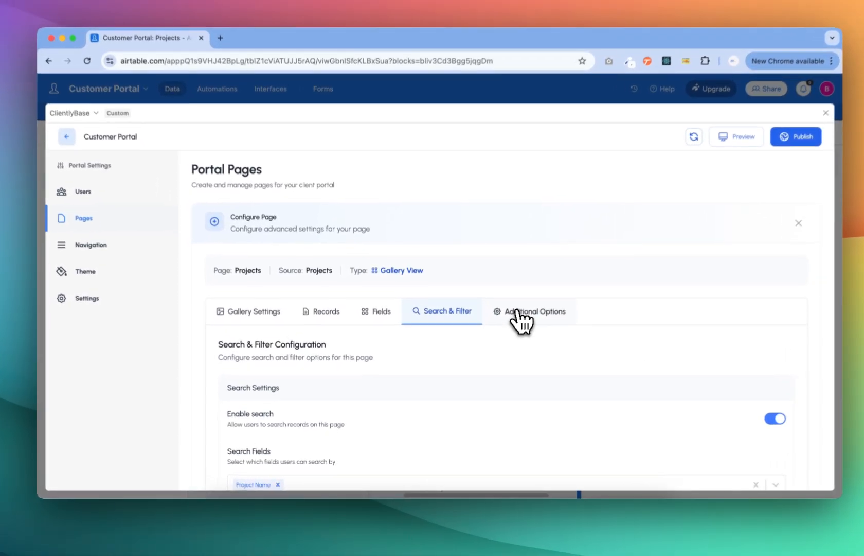
pyautogui.click(518, 322)
pyautogui.scroll(-2, 423, 368)
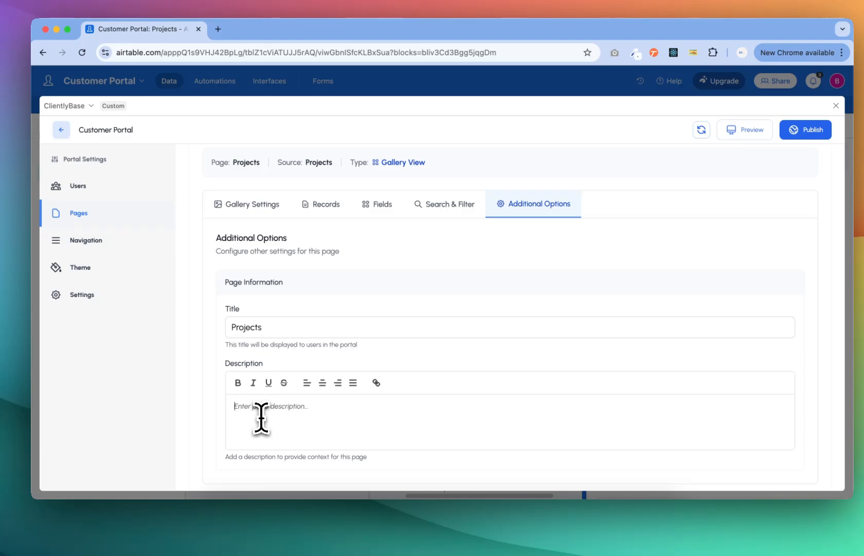
pyautogui.write('Here y')
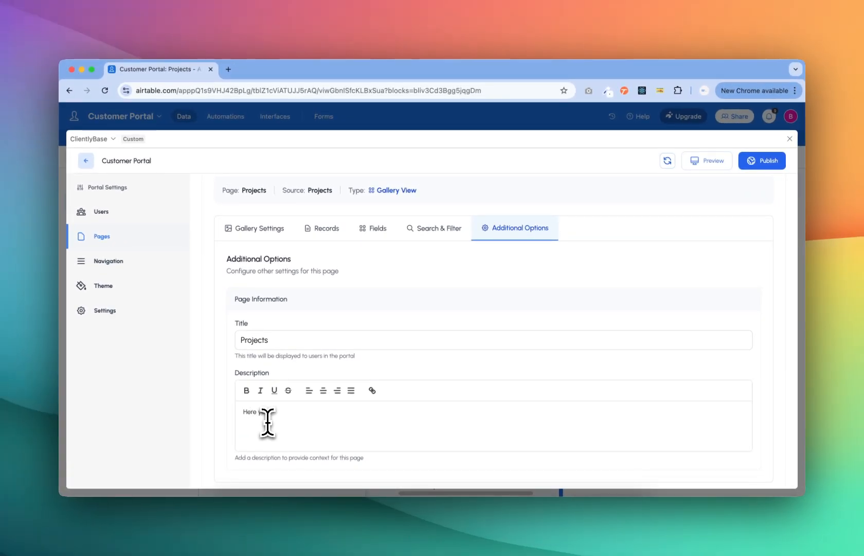
pyautogui.write('ou can find your projects')
pyautogui.scroll(-3, 406, 435)
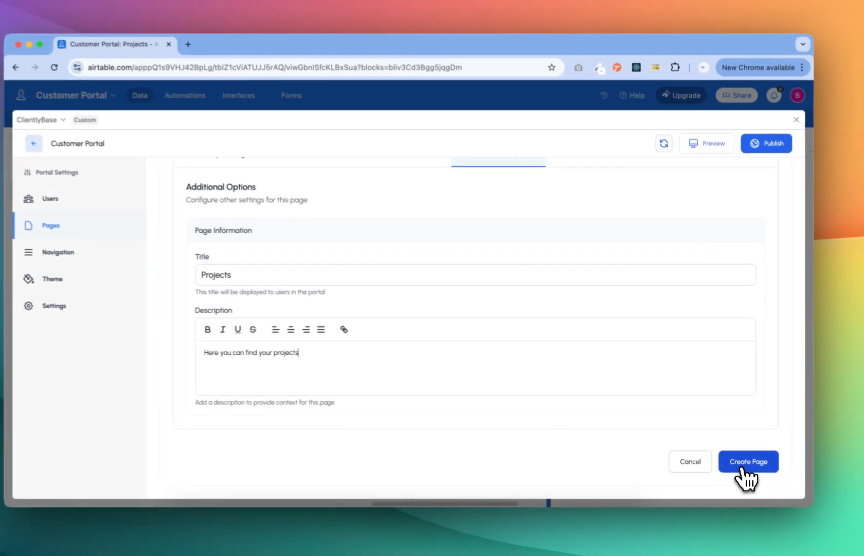
pyautogui.click(741, 468)
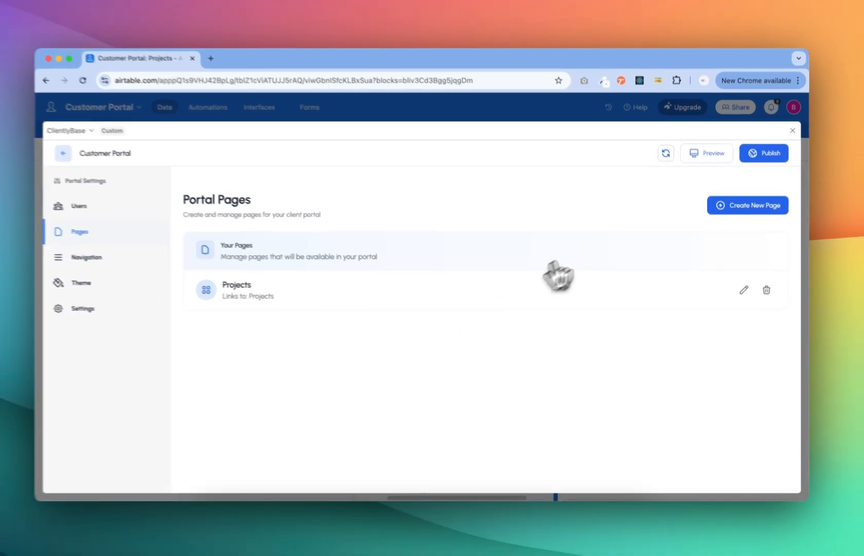
# - Start a new page named Tasks with the Table display type and Tasks as data source, and continue to its configuration
pyautogui.click(746, 210)
pyautogui.click(345, 343)
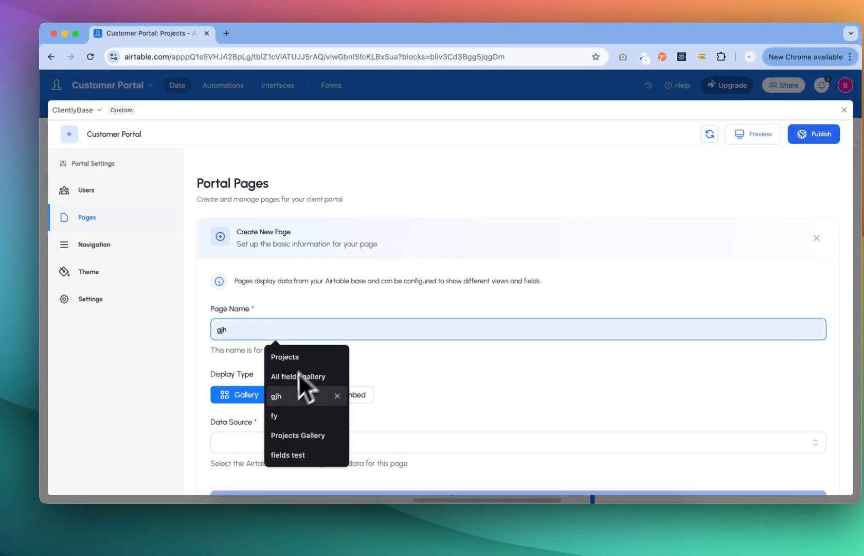
pyautogui.write('Tosks')
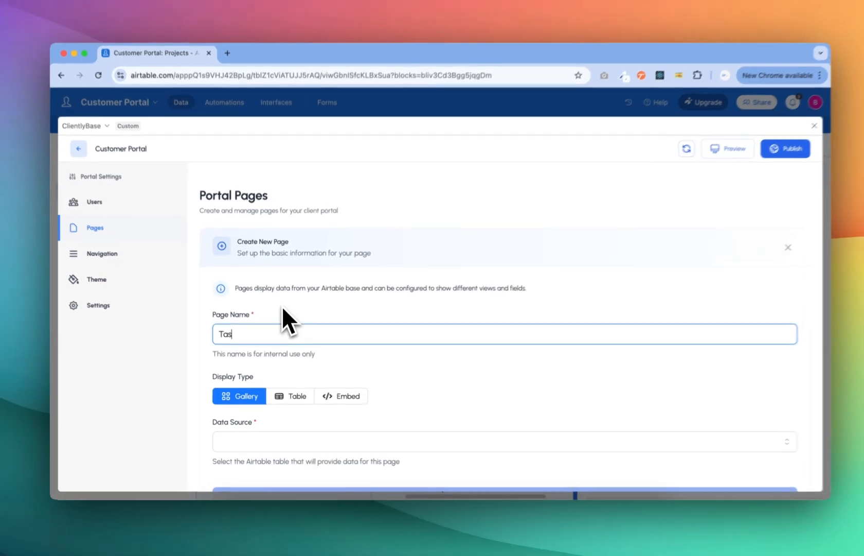
pyautogui.scroll(-2, 280, 309)
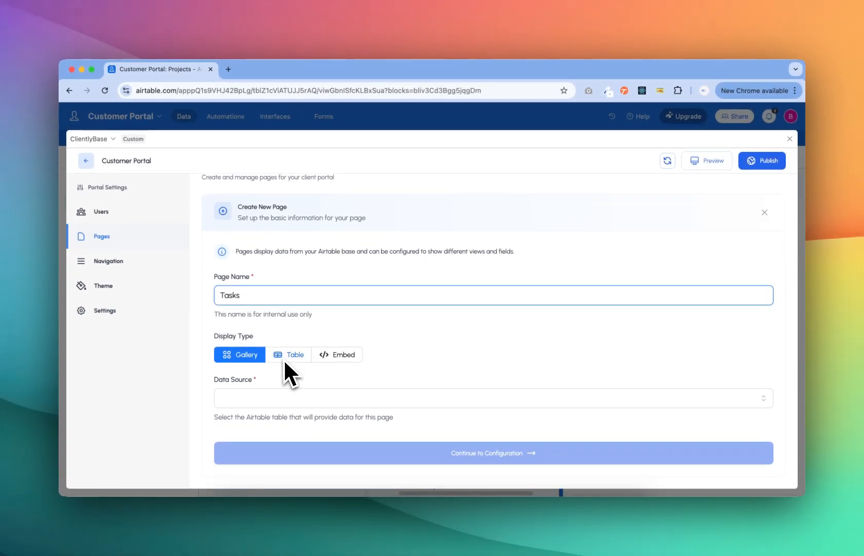
pyautogui.click(245, 397)
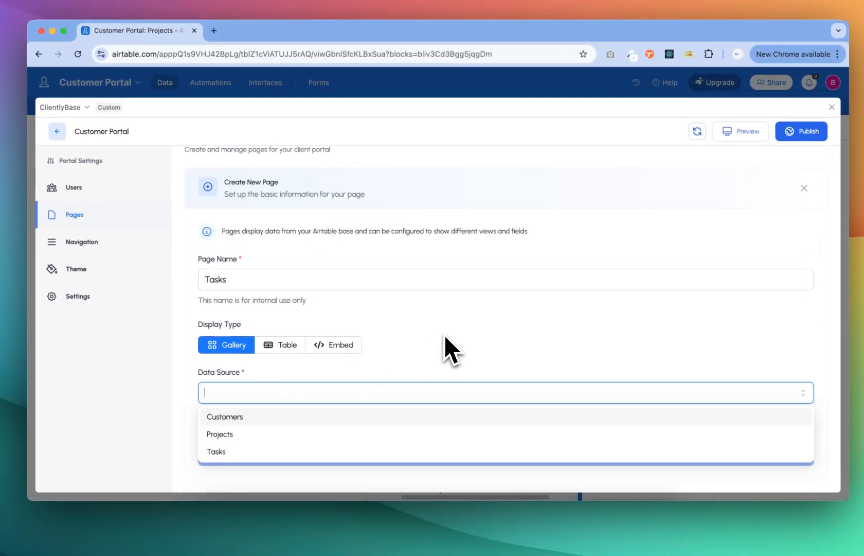
pyautogui.click(249, 451)
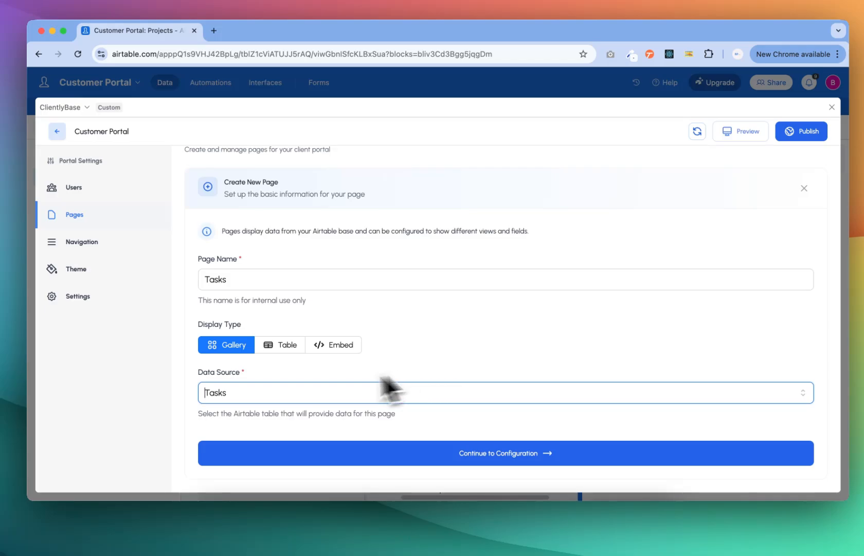
pyautogui.click(291, 346)
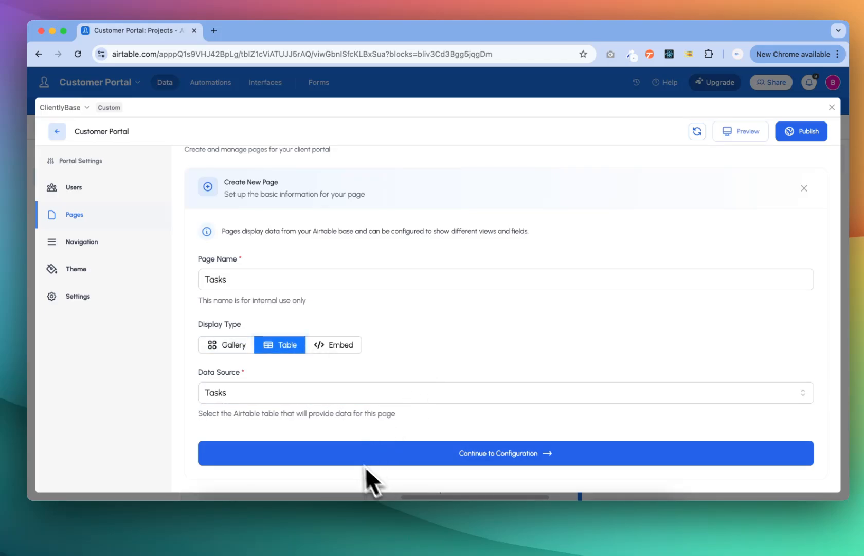
pyautogui.click(425, 455)
# - Enable role-specific record access for the Tasks page and allow the Admin role to create and edit records
pyautogui.scroll(-3, 433, 432)
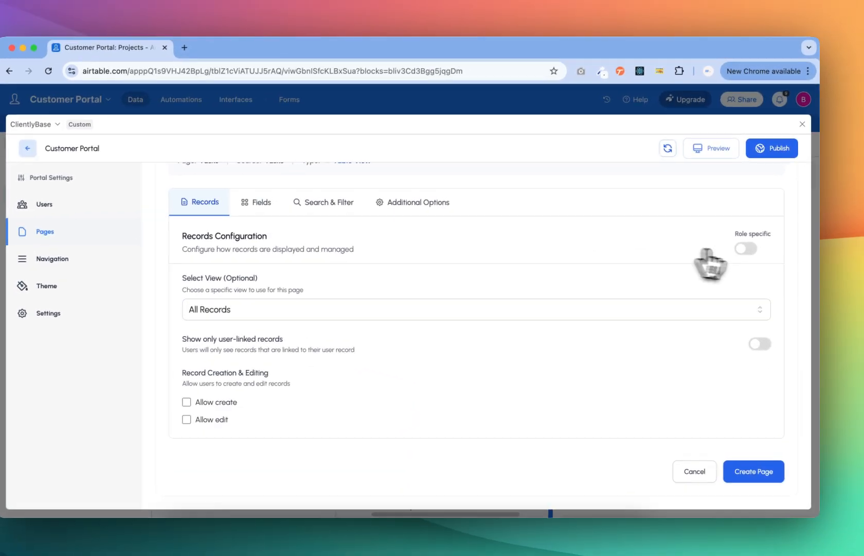
pyautogui.click(744, 249)
pyautogui.scroll(-10, 420, 299)
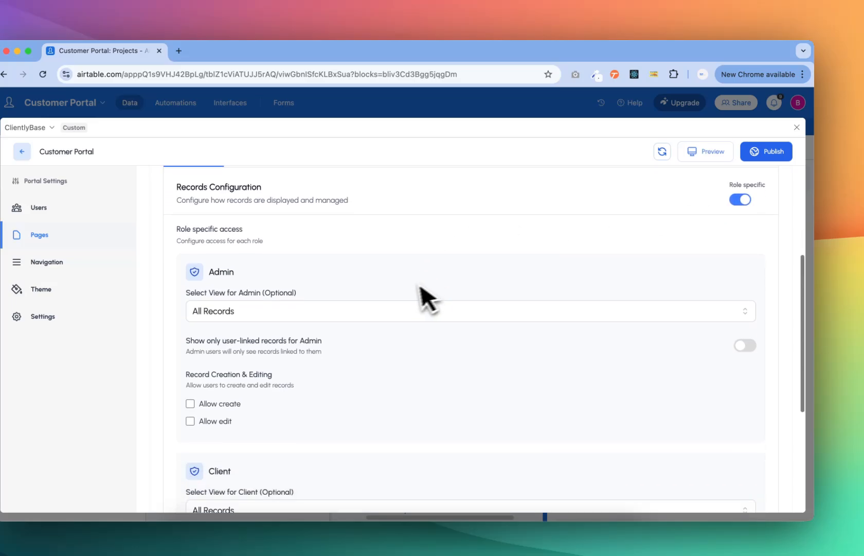
pyautogui.scroll(-2, 414, 361)
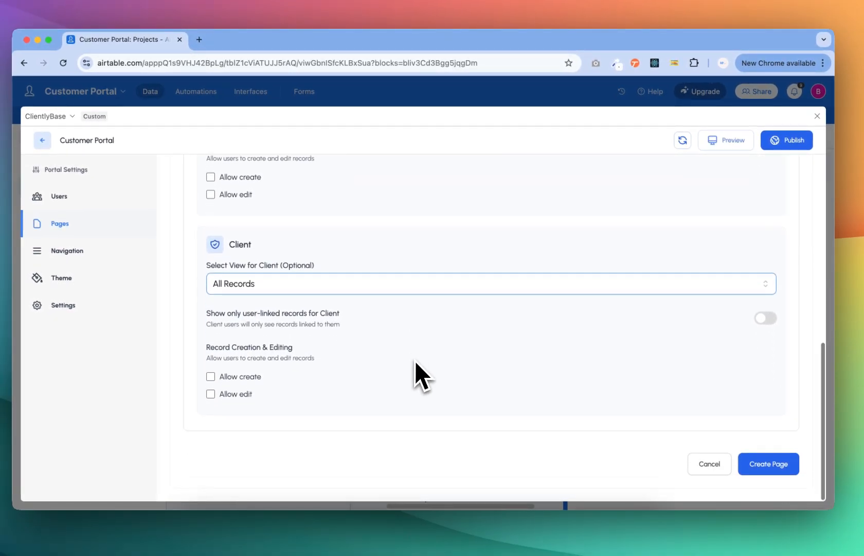
pyautogui.scroll(5, 415, 361)
pyautogui.click(748, 281)
pyautogui.click(749, 281)
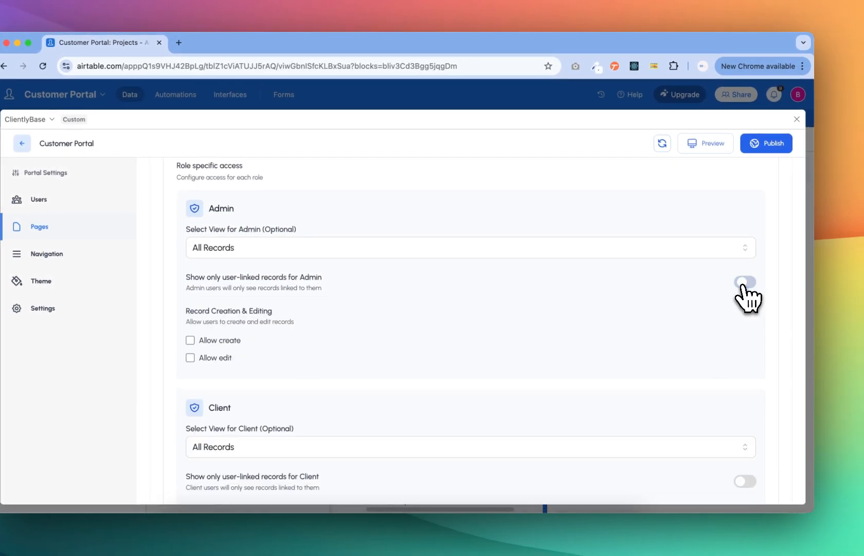
pyautogui.click(243, 337)
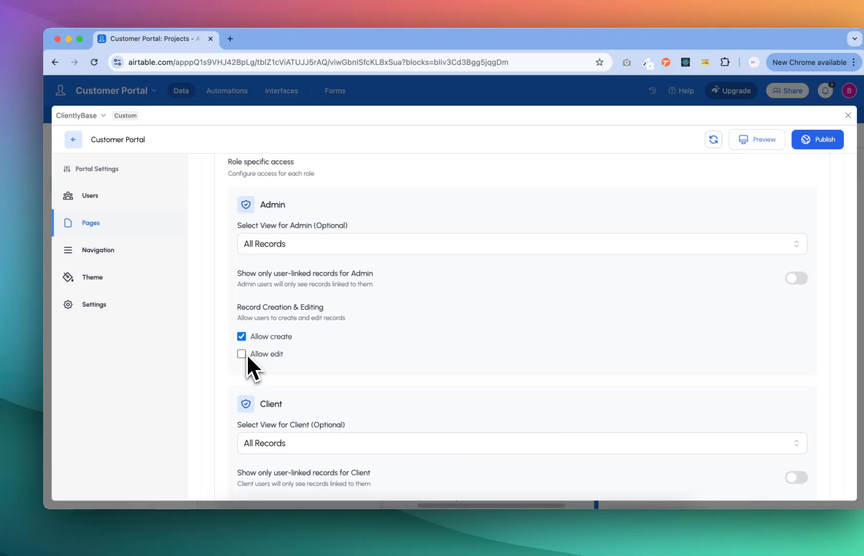
pyautogui.click(243, 354)
# - Restrict the Client role to user-linked records through the Tasks field and allow it to edit records
pyautogui.scroll(-3, 360, 360)
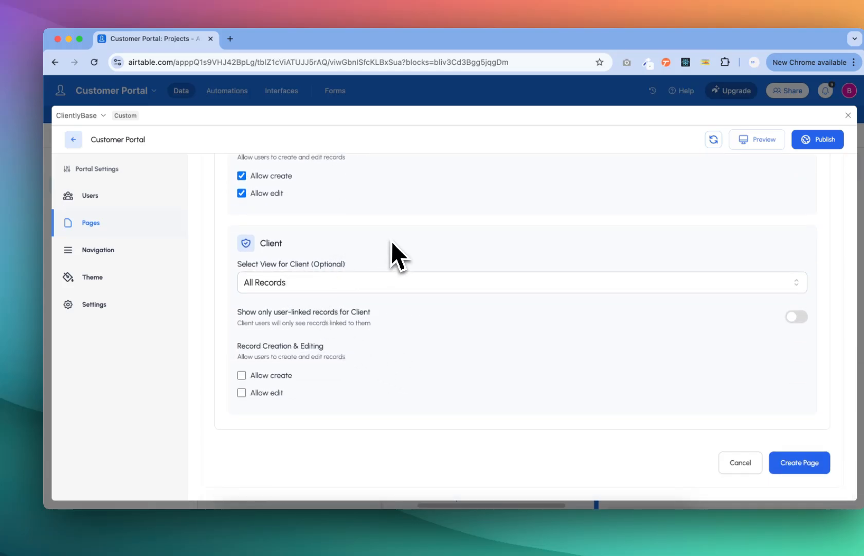
pyautogui.click(796, 318)
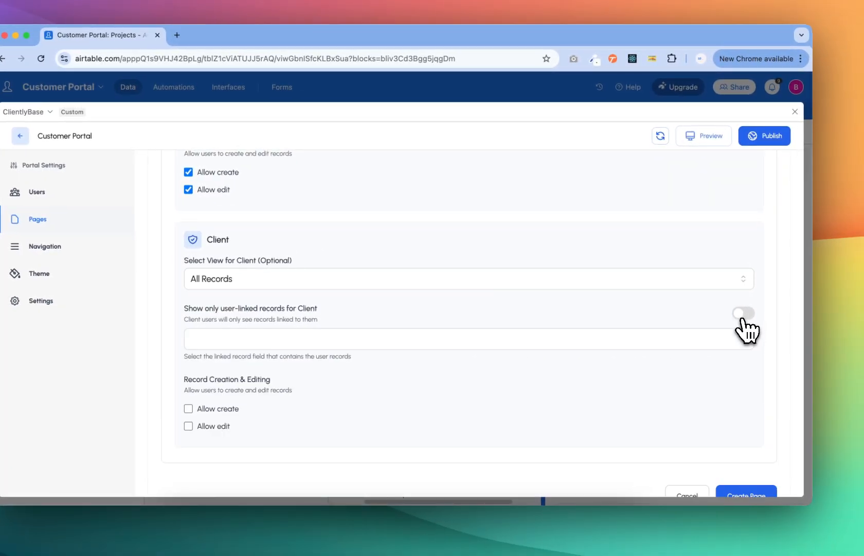
pyautogui.click(411, 340)
pyautogui.click(325, 363)
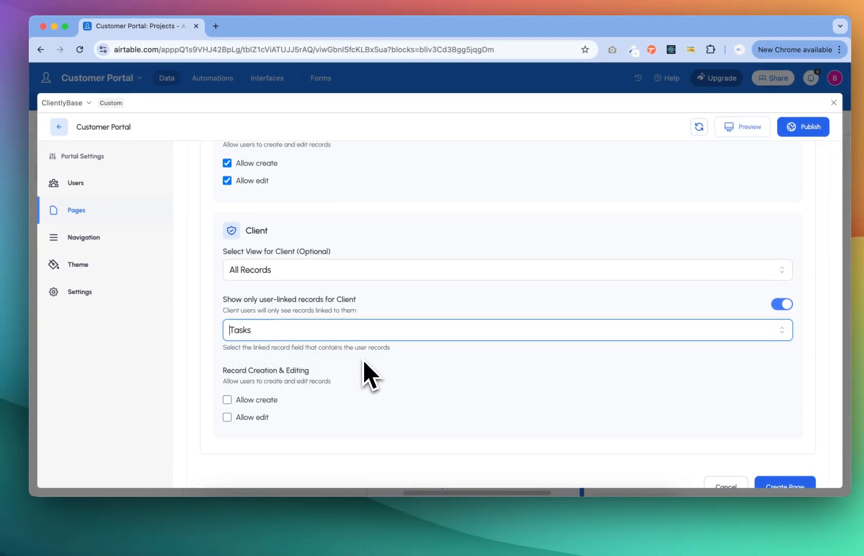
pyautogui.click(239, 418)
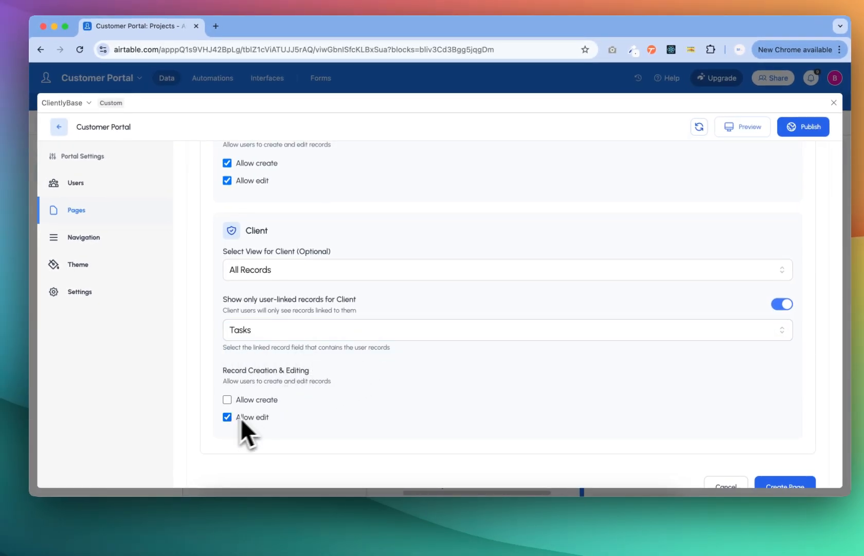
pyautogui.scroll(-2, 241, 418)
pyautogui.click(785, 447)
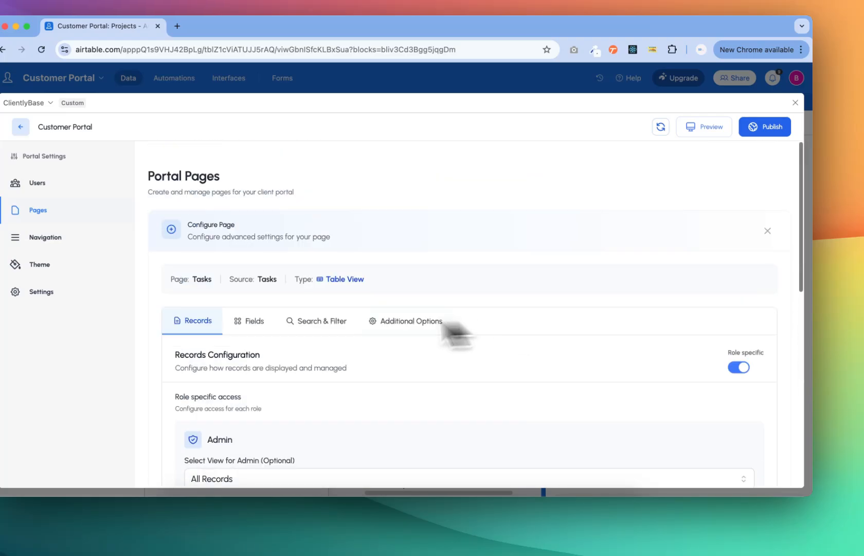
# - Make the Task Name, Task Description and Project fields read-only for all roles in the Tasks page's fields configuration
pyautogui.click(251, 321)
pyautogui.scroll(-10, 422, 378)
pyautogui.press('Escape')
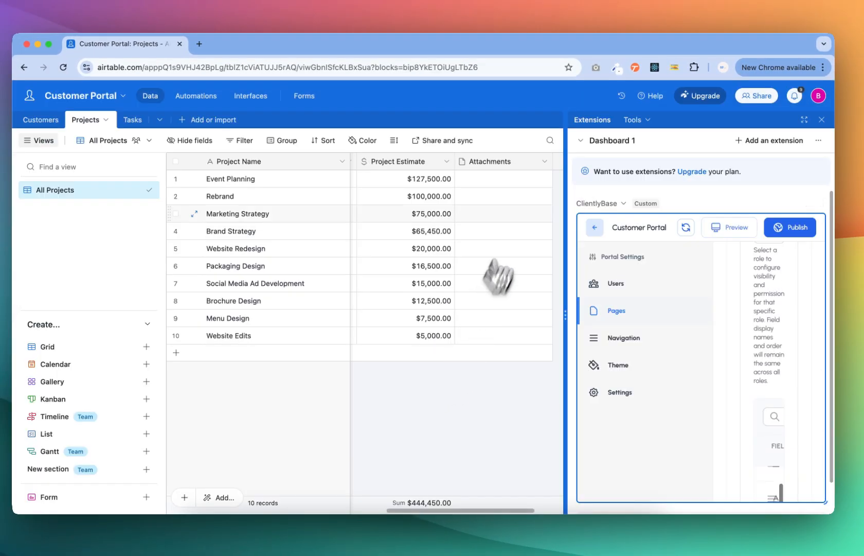
pyautogui.click(802, 211)
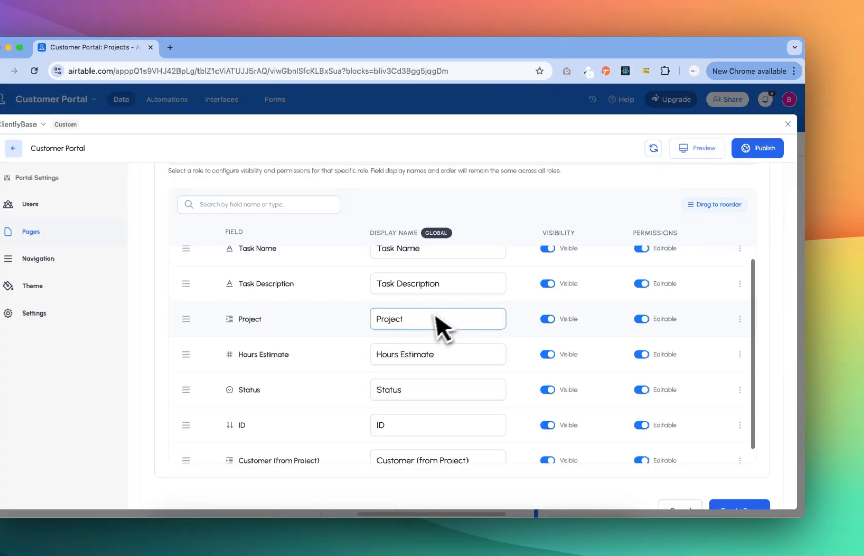
pyautogui.scroll(1, 436, 318)
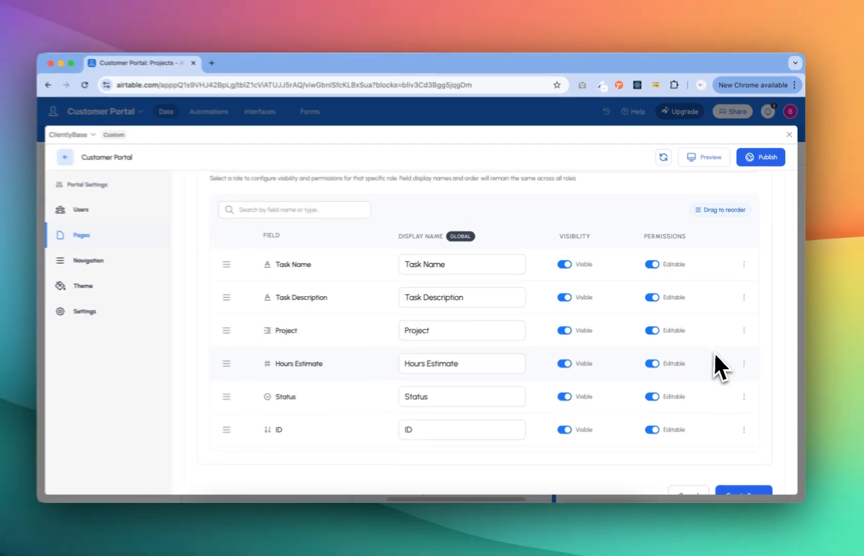
pyautogui.click(653, 264)
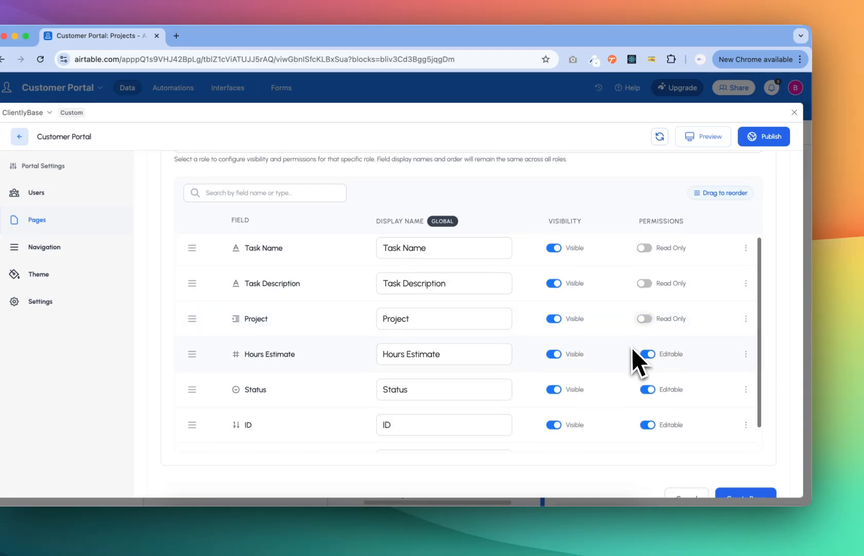
# - Hide the Customer (from Project) field for all roles on the Tasks page
pyautogui.scroll(-1, 632, 359)
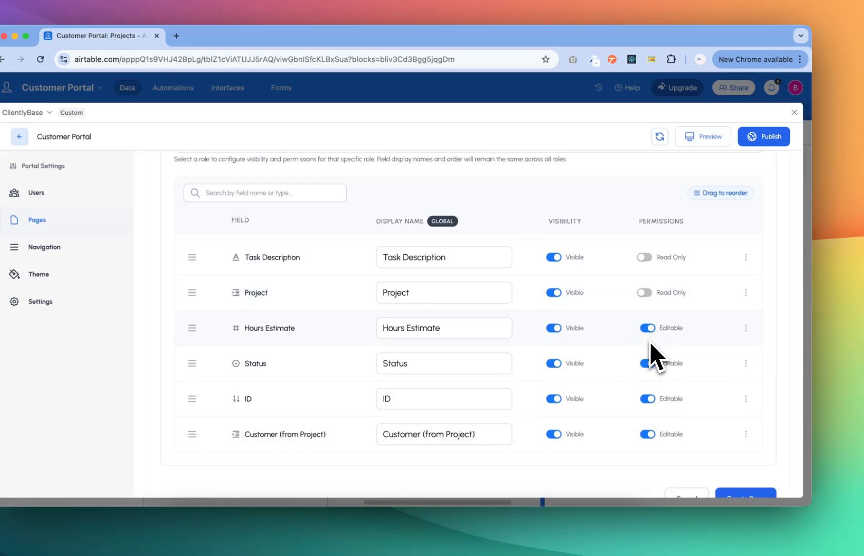
pyautogui.scroll(-2, 649, 345)
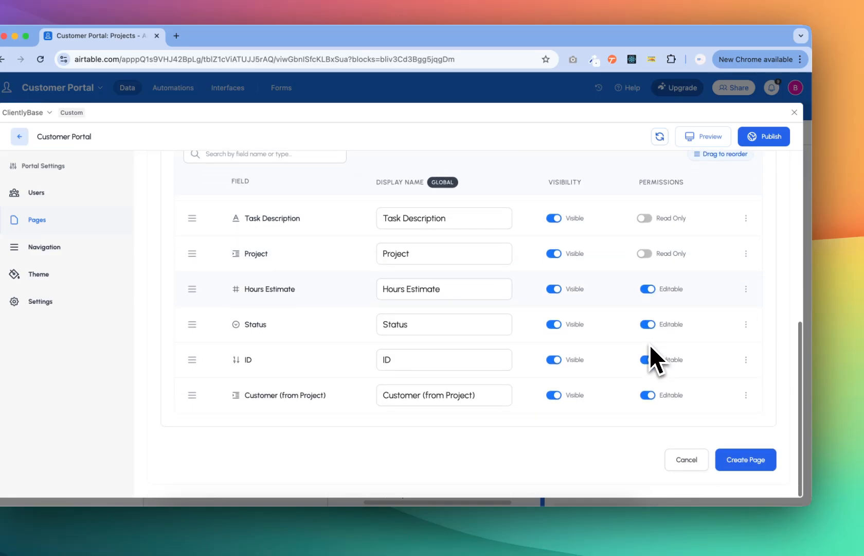
pyautogui.click(746, 396)
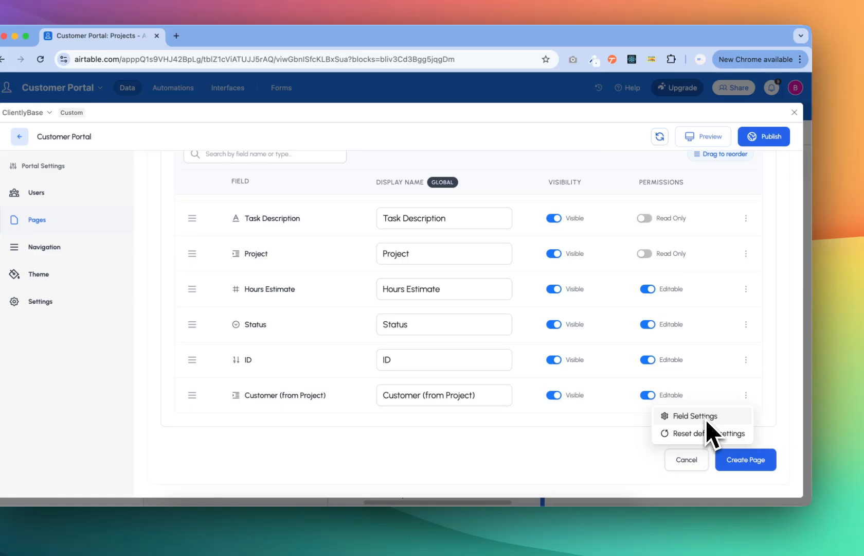
pyautogui.click(607, 399)
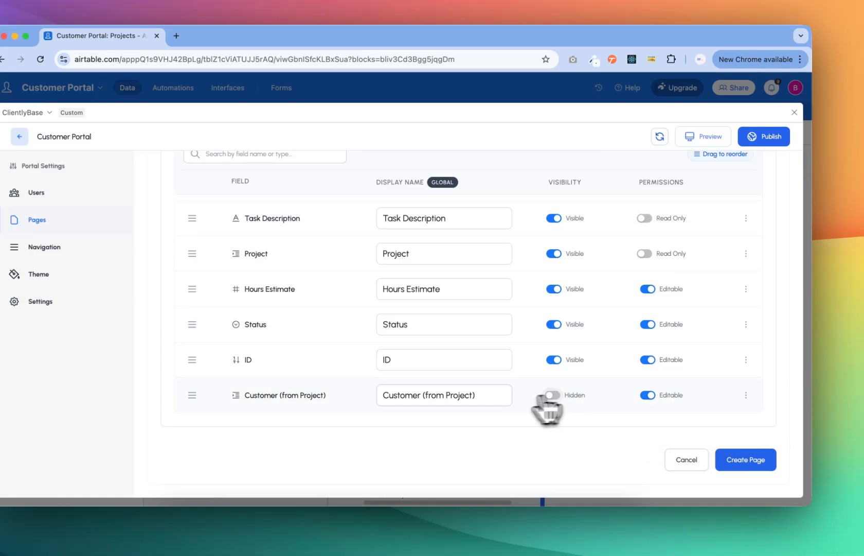
# - Reorder the Tasks page's fields by moving Customer (from Project) directly above Status
pyautogui.scroll(1, 463, 411)
pyautogui.scroll(-1, 463, 412)
pyautogui.scroll(1, 469, 414)
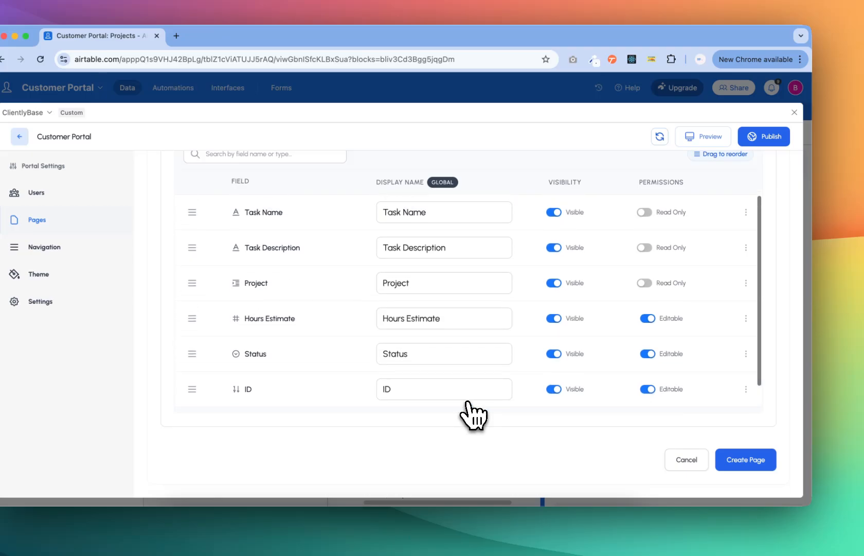
pyautogui.scroll(2, 469, 412)
pyautogui.scroll(-1, 469, 411)
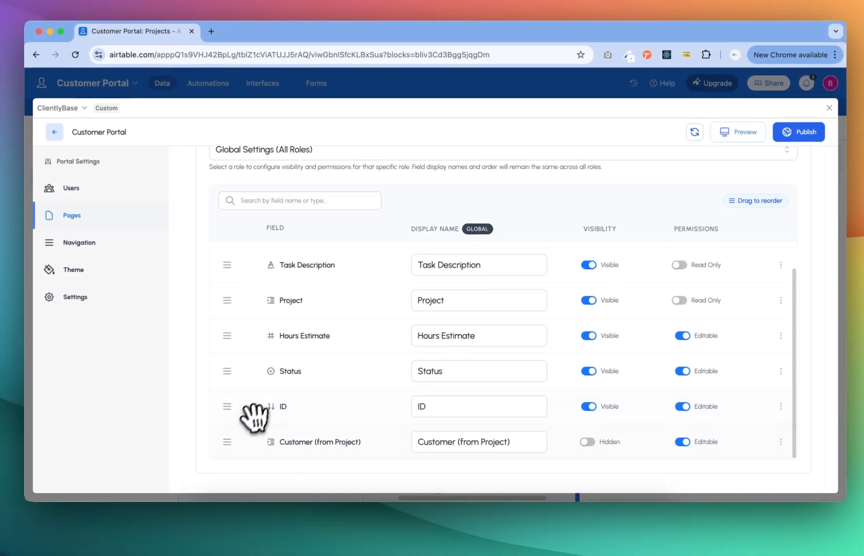
pyautogui.moveTo(229, 443); pyautogui.dragTo(233, 378)
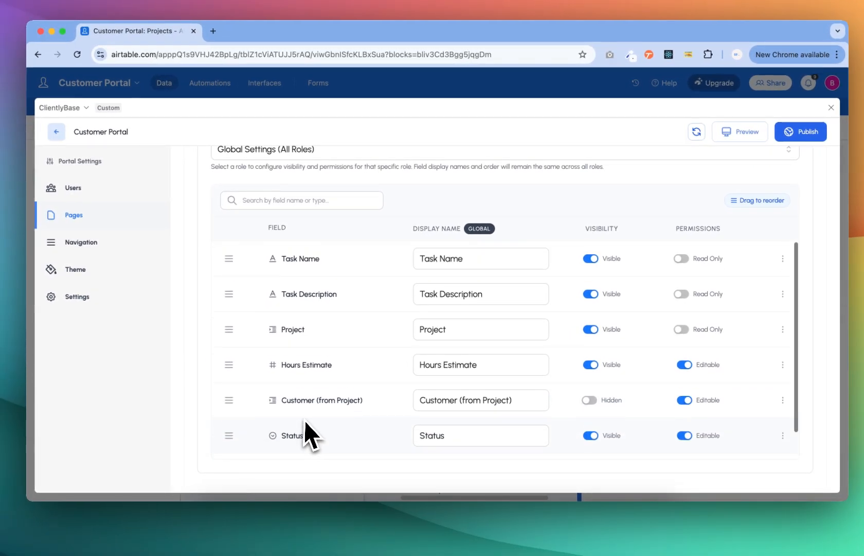
# - Enable search on the Tasks page with Task Name as the search field
pyautogui.scroll(4, 306, 420)
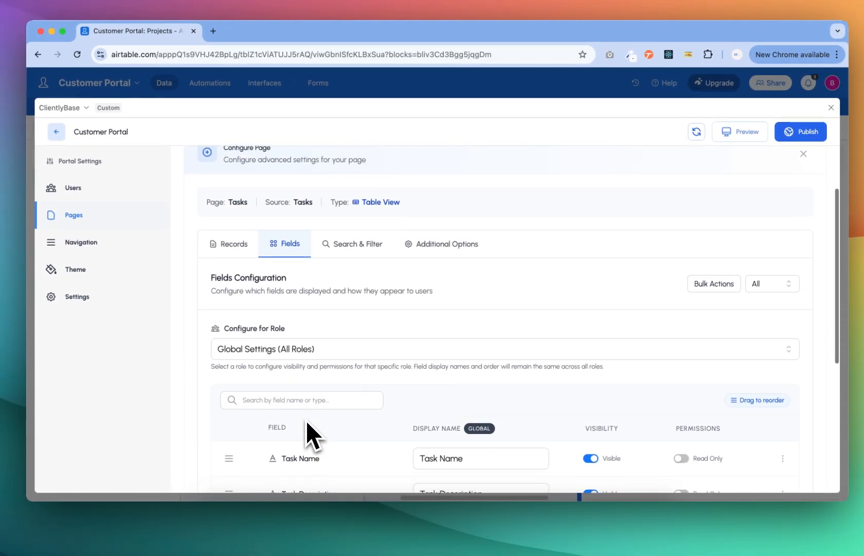
pyautogui.click(361, 265)
pyautogui.scroll(-2, 434, 303)
pyautogui.click(777, 303)
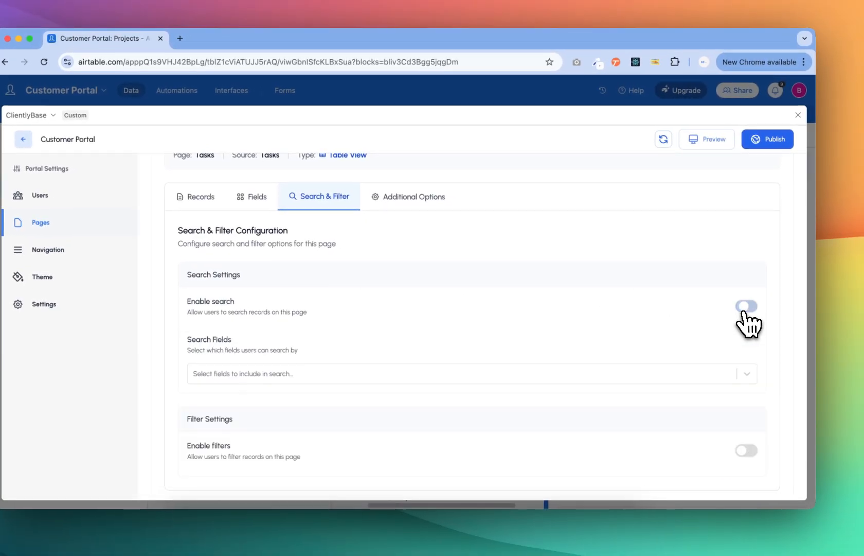
pyautogui.click(309, 376)
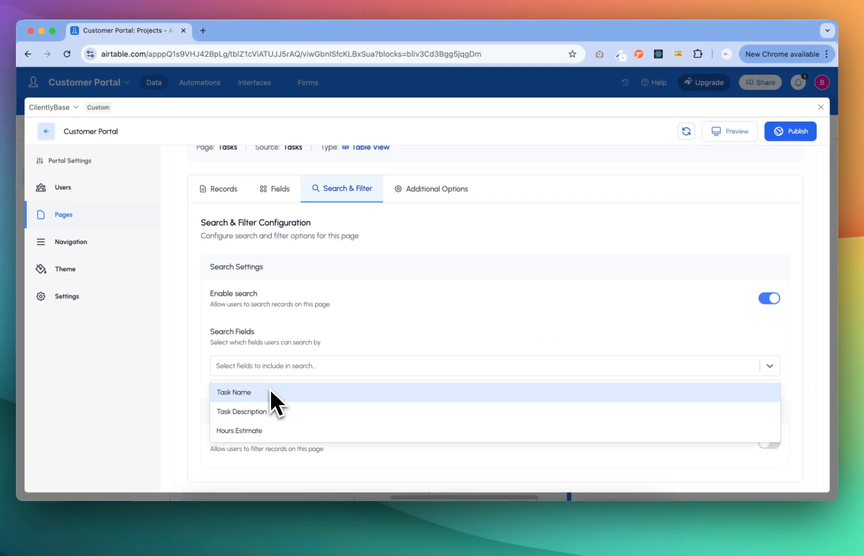
pyautogui.click(271, 396)
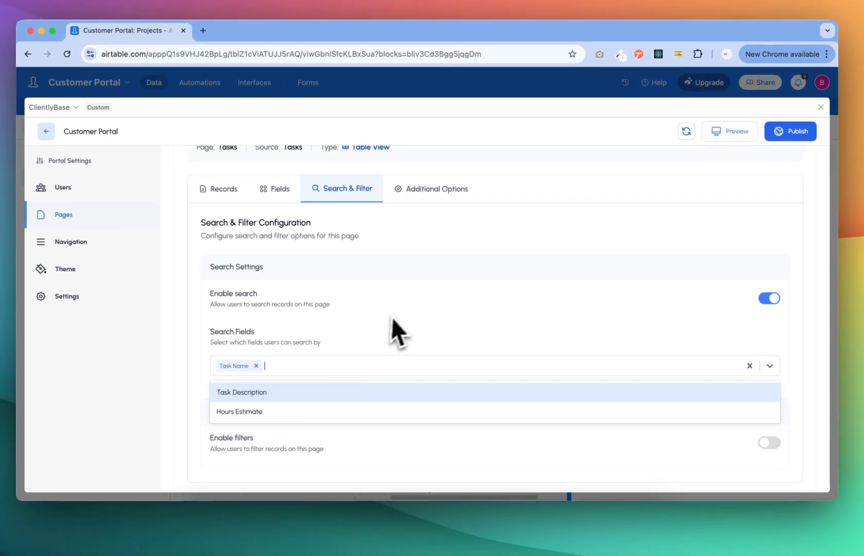
pyautogui.click(405, 324)
# - Enable filters on the Tasks page with Status as the filter field
pyautogui.scroll(-2, 405, 324)
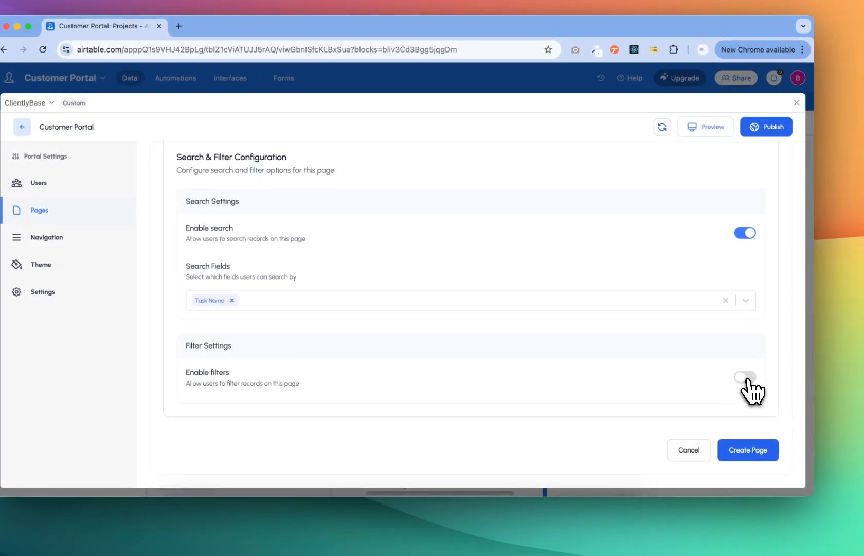
pyautogui.click(753, 378)
pyautogui.scroll(-2, 556, 394)
pyautogui.click(383, 384)
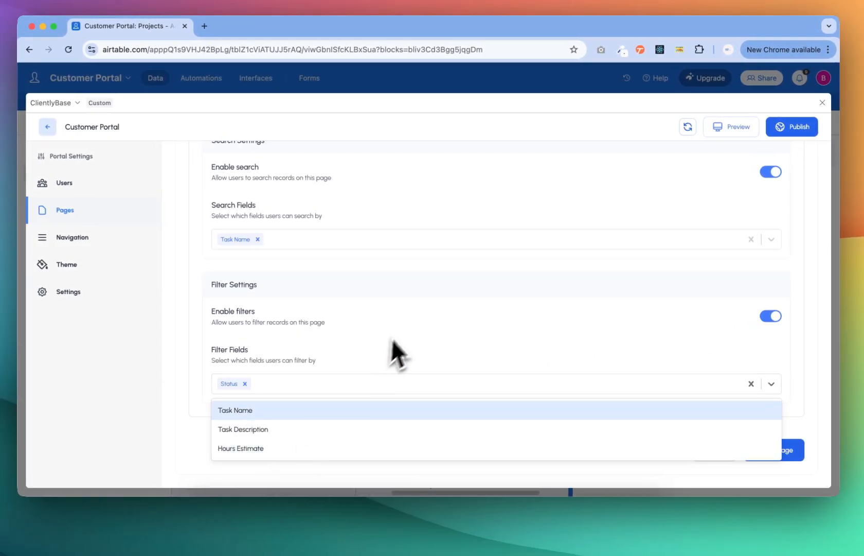
pyautogui.click(351, 348)
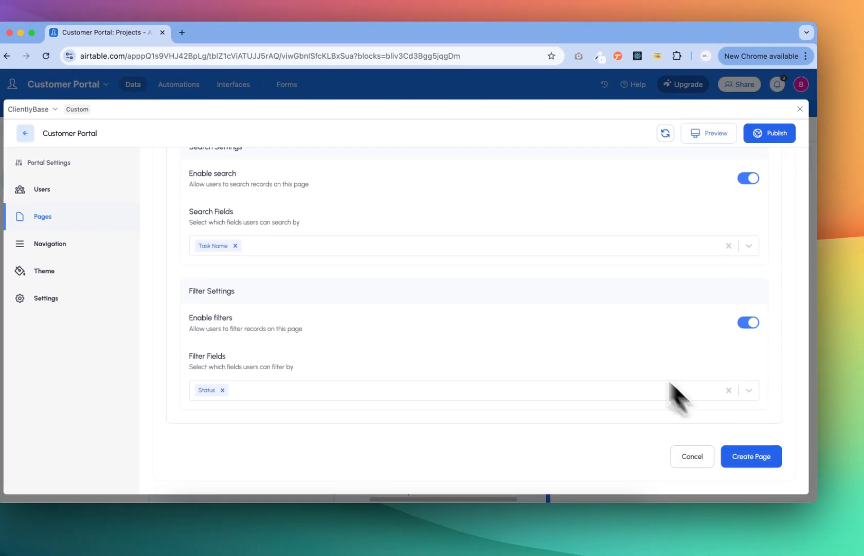
# - Add the description "You can find your tasks here." in the Tasks page's additional options and create the page
pyautogui.scroll(5, 628, 329)
pyautogui.click(418, 250)
pyautogui.scroll(-3, 289, 353)
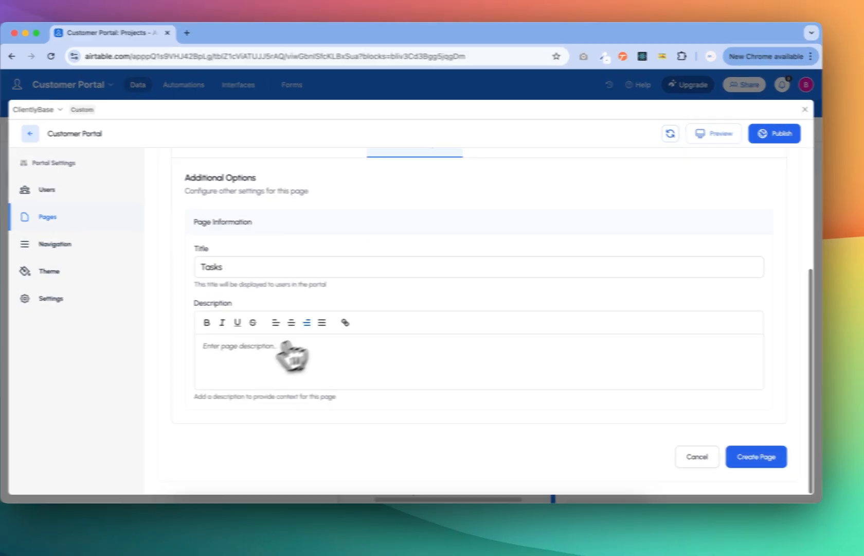
pyautogui.click(233, 356)
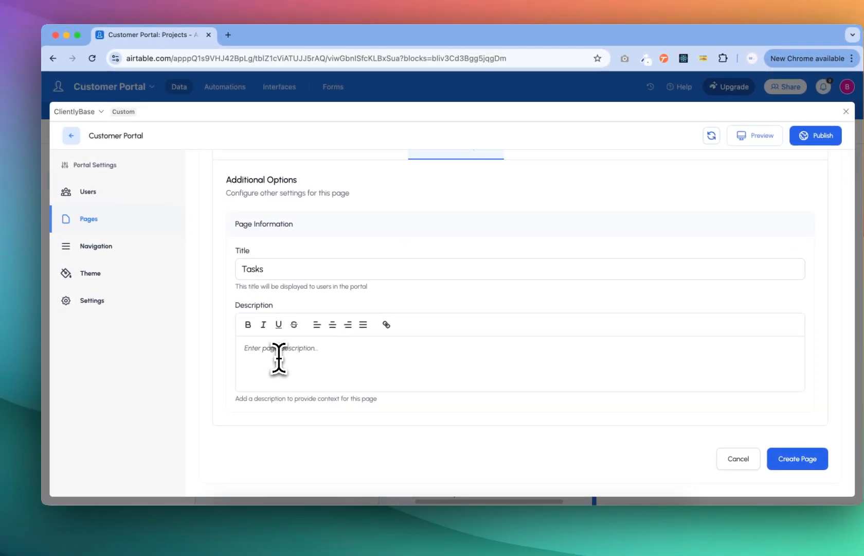
pyautogui.write('You can find your tasks here.')
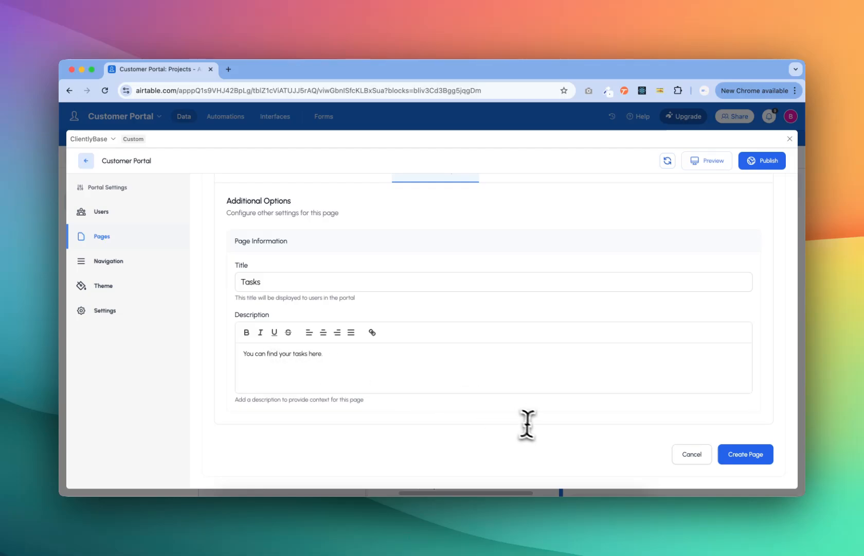
pyautogui.click(747, 455)
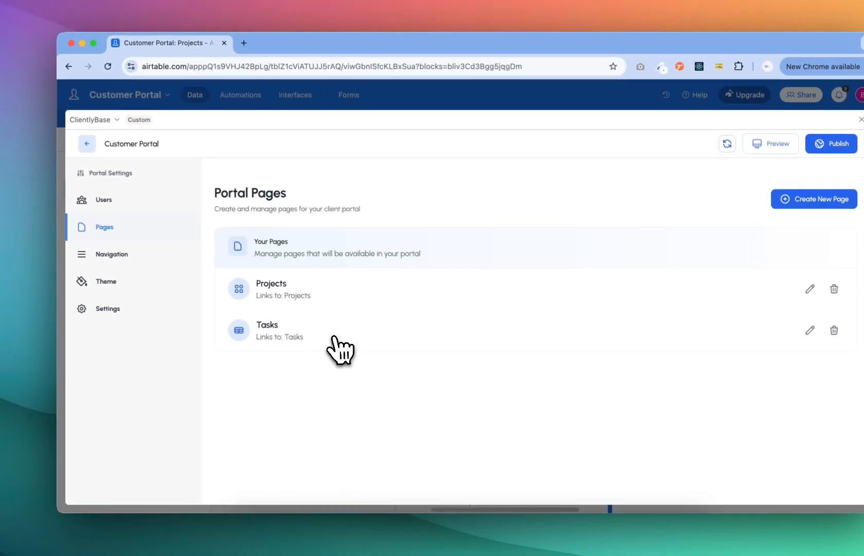
# - Start the first item of the portal's navigation menu and link it to the Projects page
pyautogui.click(114, 255)
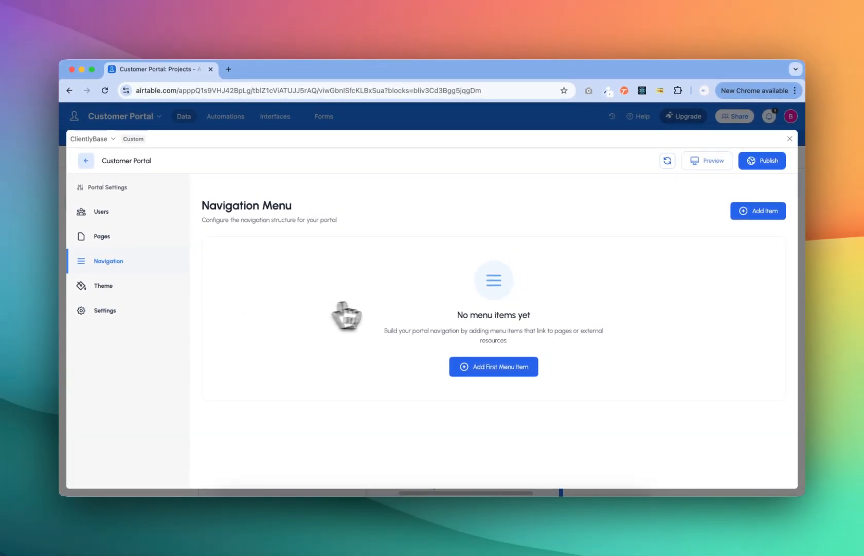
pyautogui.click(533, 358)
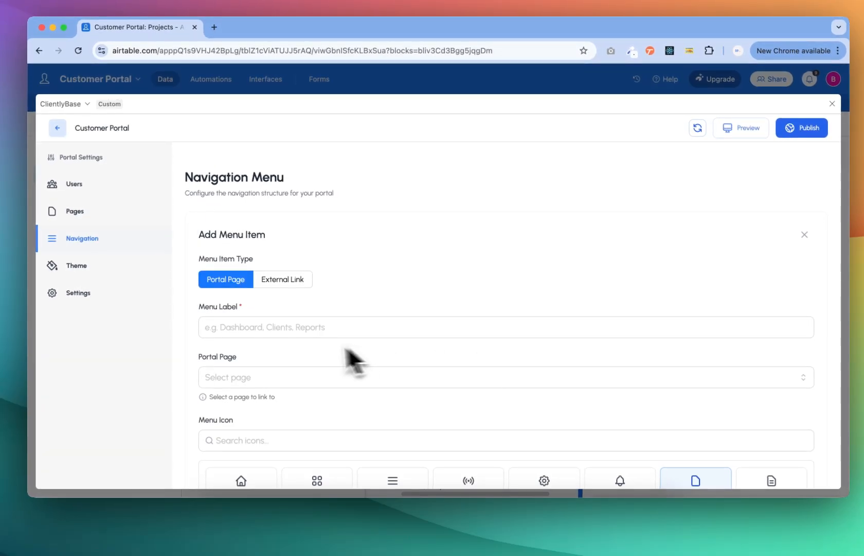
pyautogui.click(283, 388)
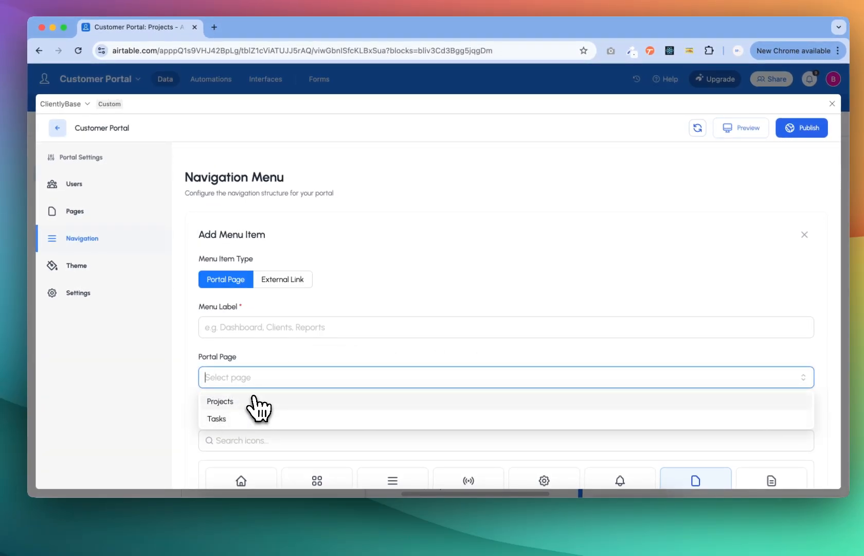
pyautogui.click(252, 400)
# - Assign the Projects icon to the Projects menu item and add it to the navigation
pyautogui.scroll(-2, 326, 360)
pyautogui.scroll(-3, 326, 360)
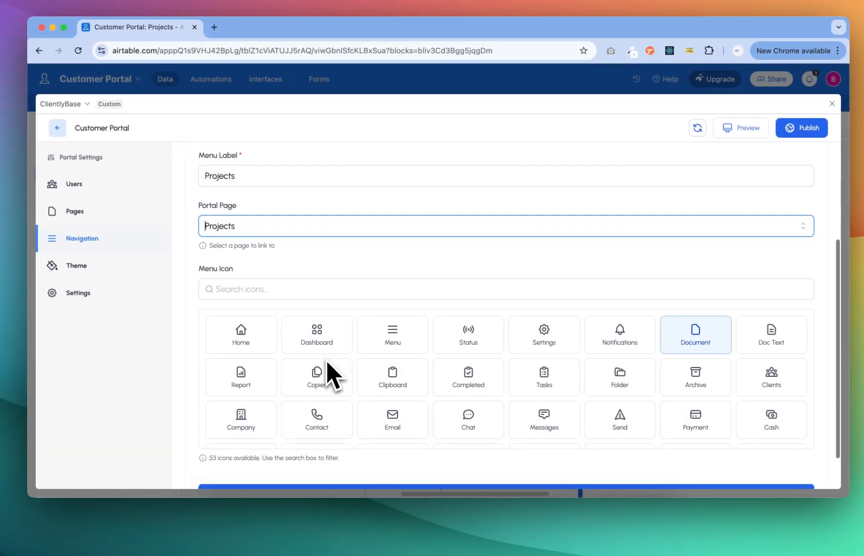
pyautogui.scroll(-3, 375, 376)
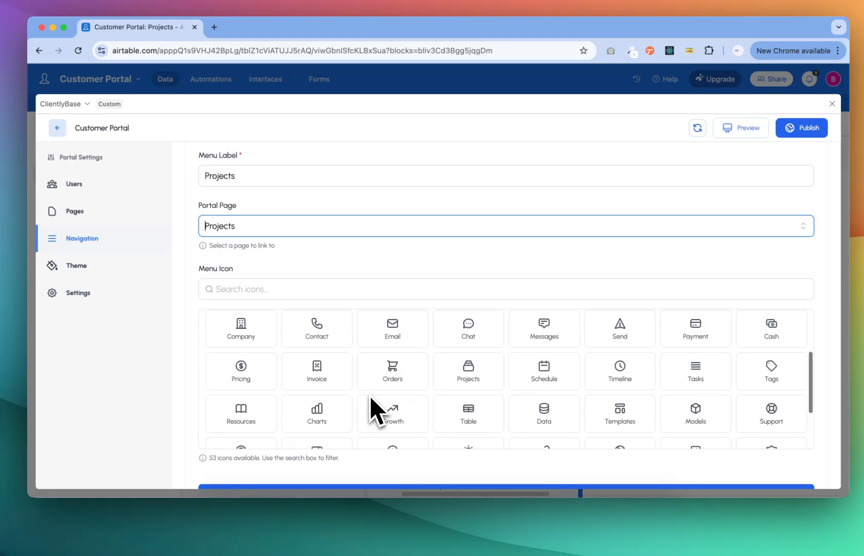
pyautogui.click(460, 379)
pyautogui.scroll(-2, 467, 317)
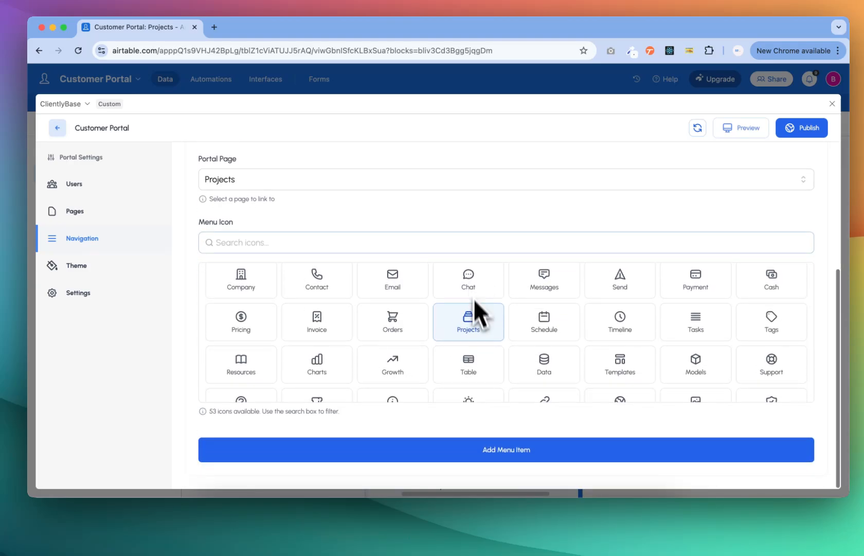
pyautogui.click(452, 463)
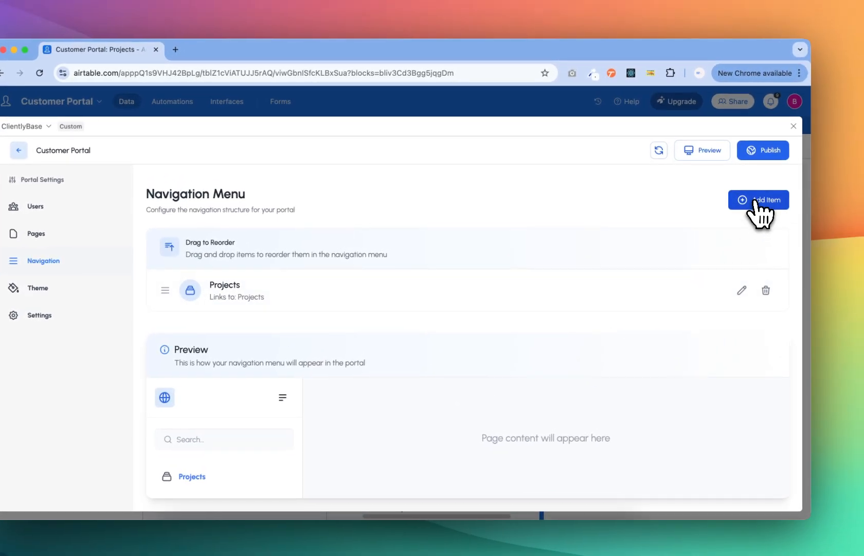
# - Start another navigation menu item and link it to the Tasks portal page
pyautogui.click(797, 177)
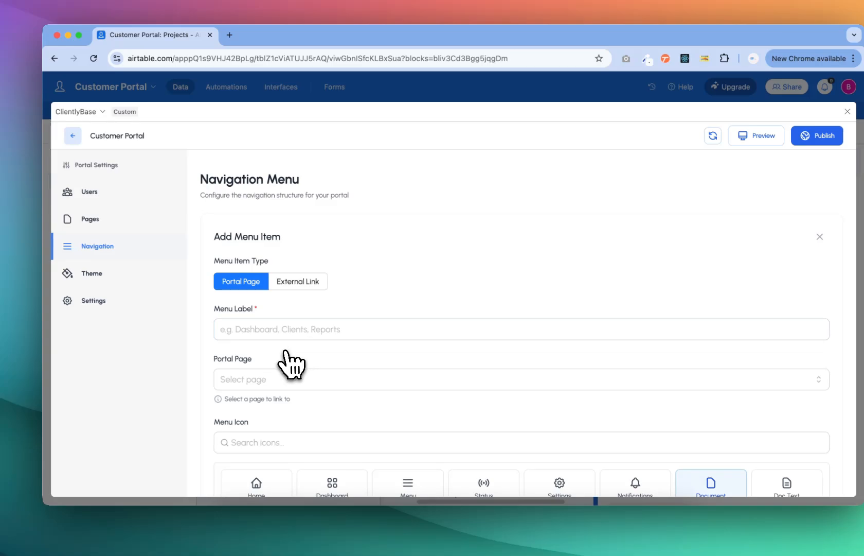
pyautogui.scroll(-2, 280, 329)
pyautogui.click(280, 325)
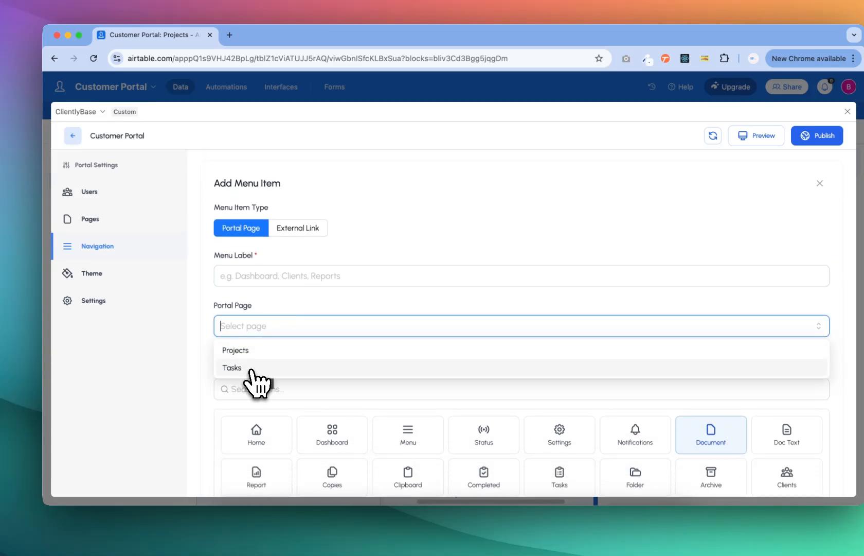
pyautogui.click(252, 367)
# - Assign the clipboard-style Tasks icon to the Tasks menu item and add it to the navigation
pyautogui.scroll(-5, 288, 407)
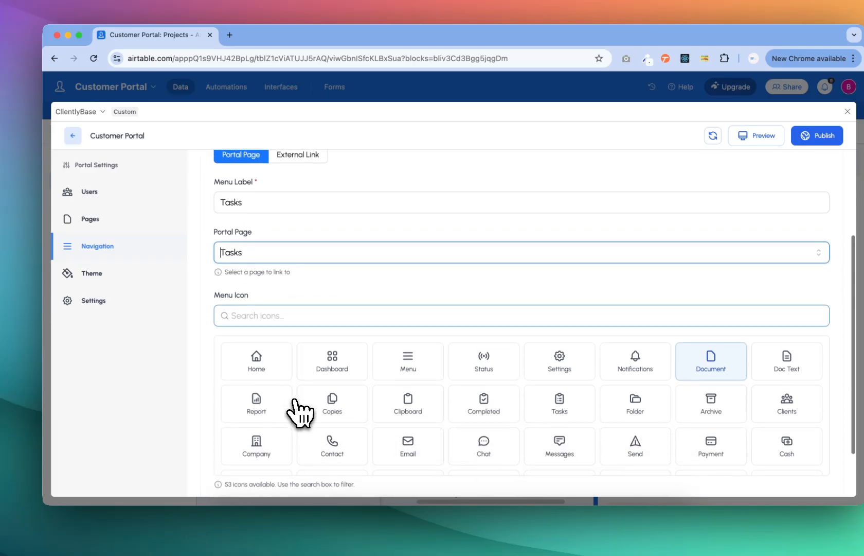
pyautogui.scroll(-3, 409, 354)
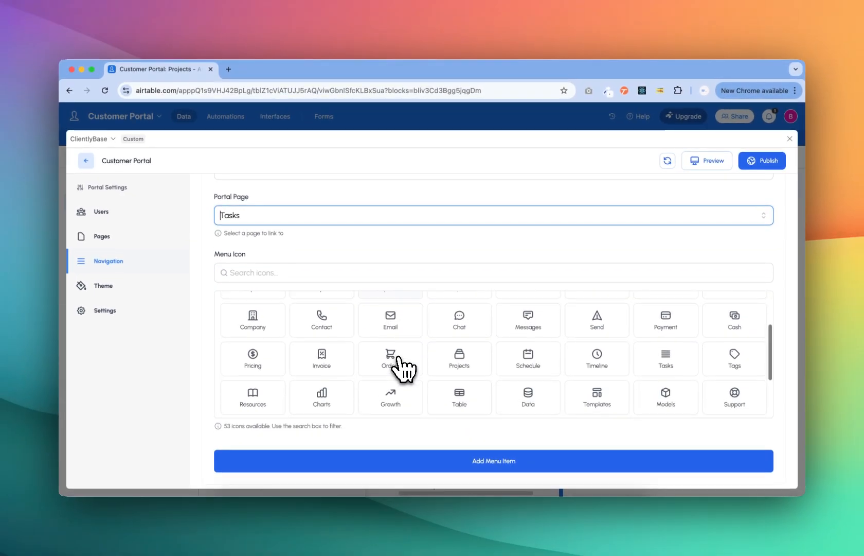
pyautogui.scroll(-3, 403, 367)
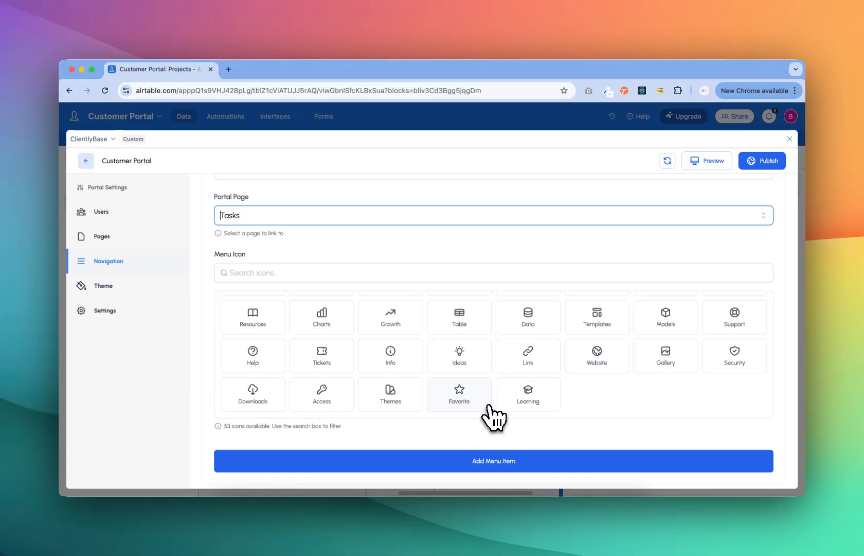
pyautogui.scroll(-1, 415, 407)
pyautogui.scroll(5, 414, 406)
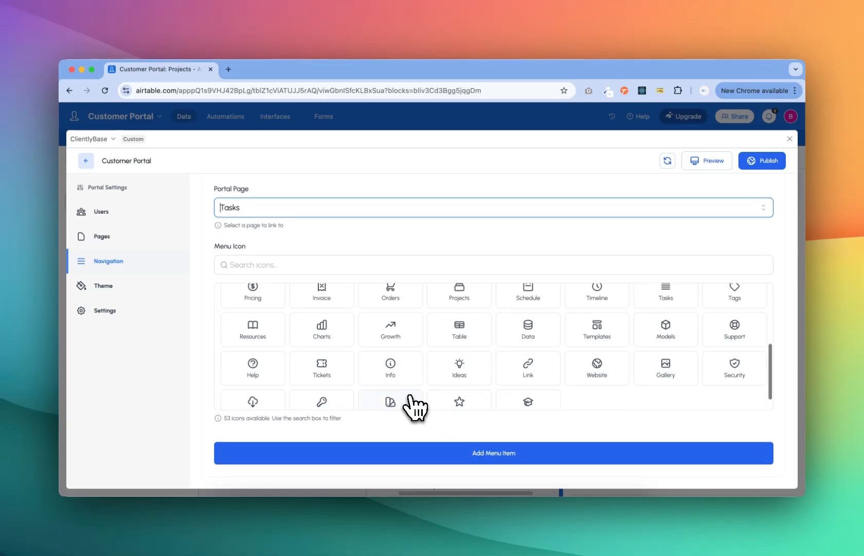
pyautogui.scroll(3, 415, 406)
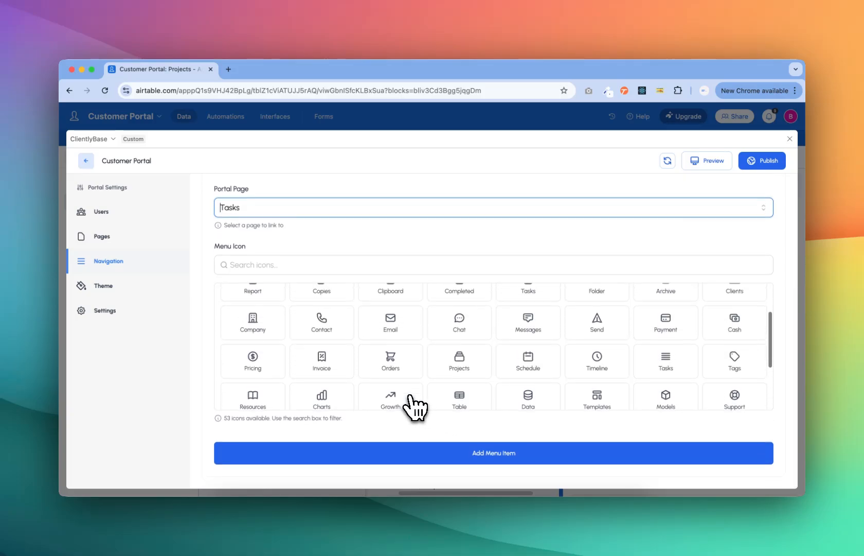
pyautogui.scroll(2, 415, 406)
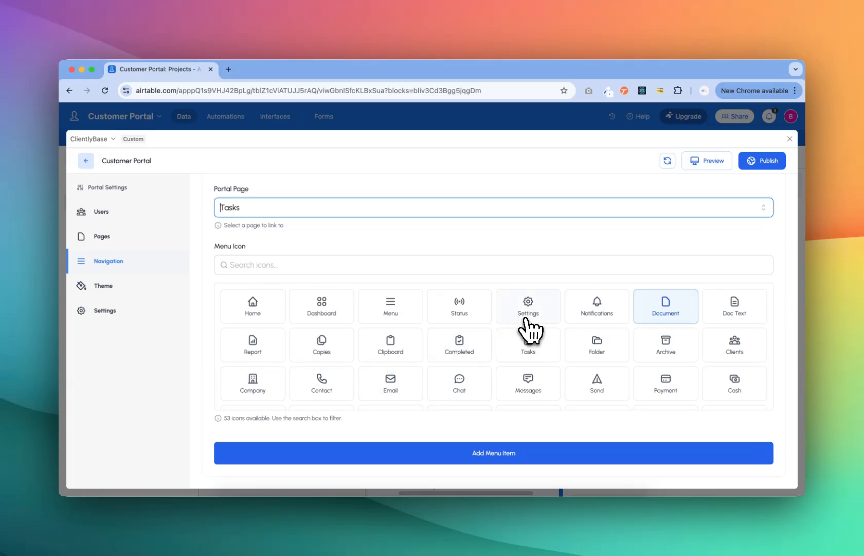
pyautogui.click(512, 344)
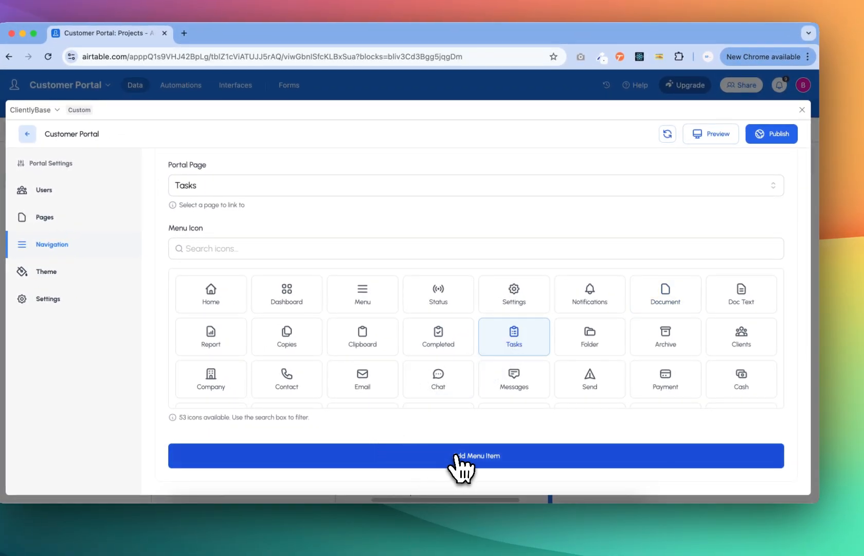
pyautogui.click(459, 457)
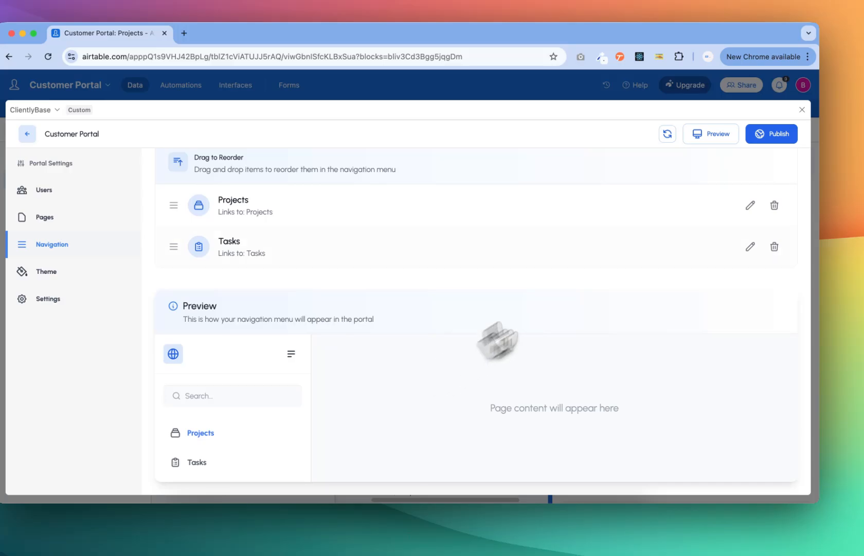
# - Start a new navigation menu item of type External Link with the label Help
pyautogui.scroll(2, 633, 257)
pyautogui.click(767, 189)
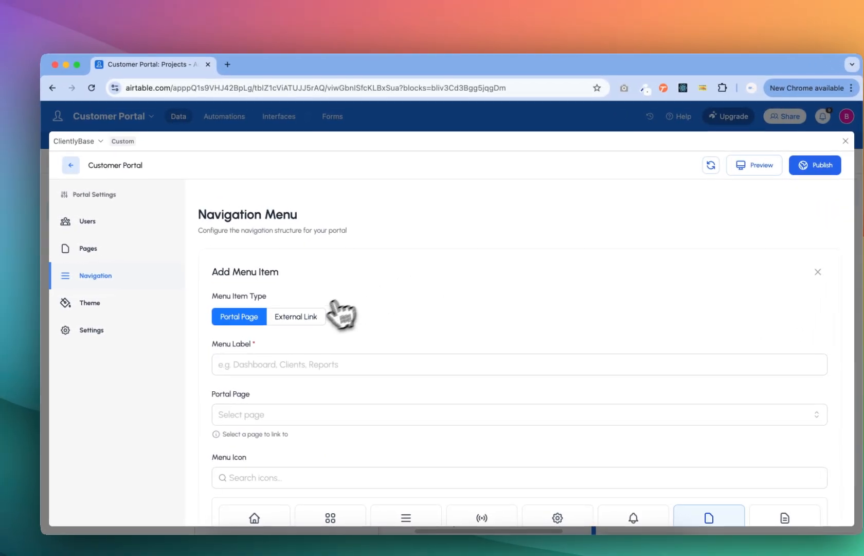
pyautogui.click(268, 285)
pyautogui.scroll(-3, 453, 328)
pyautogui.click(279, 276)
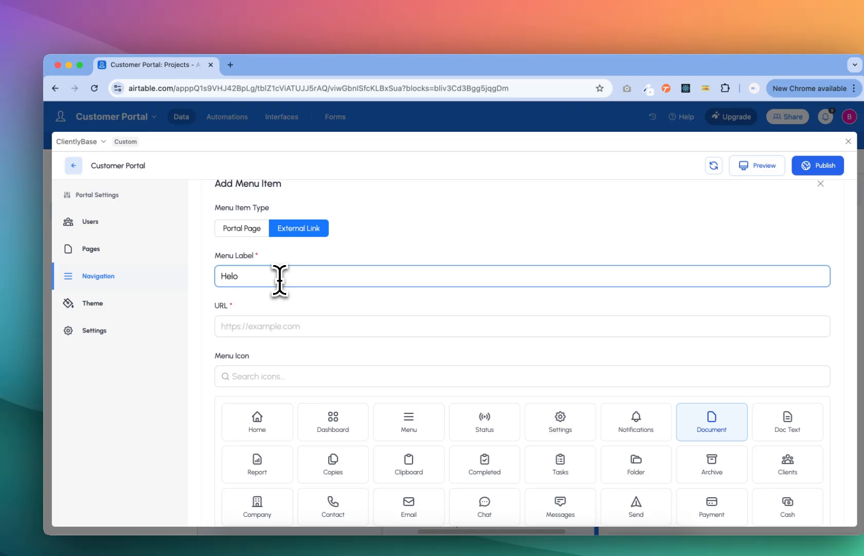
pyautogui.click(304, 334)
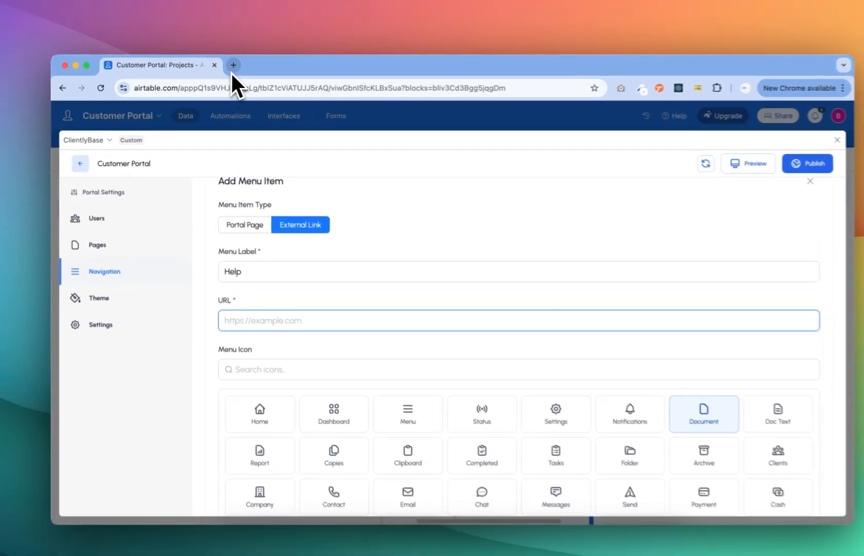
pyautogui.click(229, 69)
pyautogui.write('clientlybase.com')
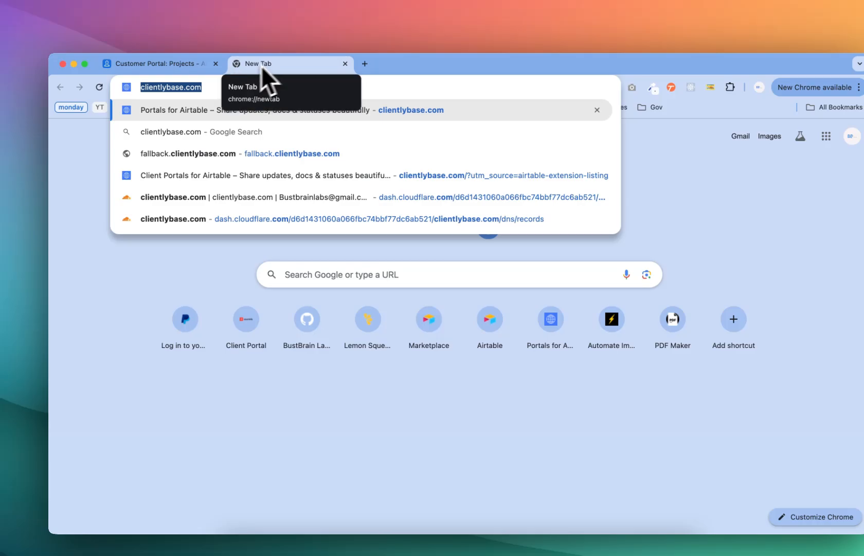
pyautogui.click(345, 64)
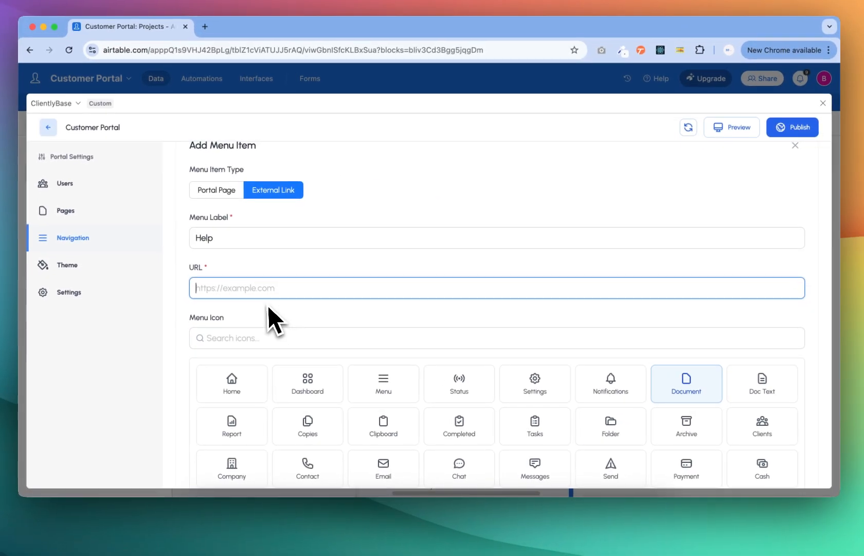
pyautogui.write('https://clientlybase.com/')
pyautogui.click(402, 309)
# - Assign the Website icon to the Help link and add it to the navigation menu
pyautogui.scroll(-5, 270, 355)
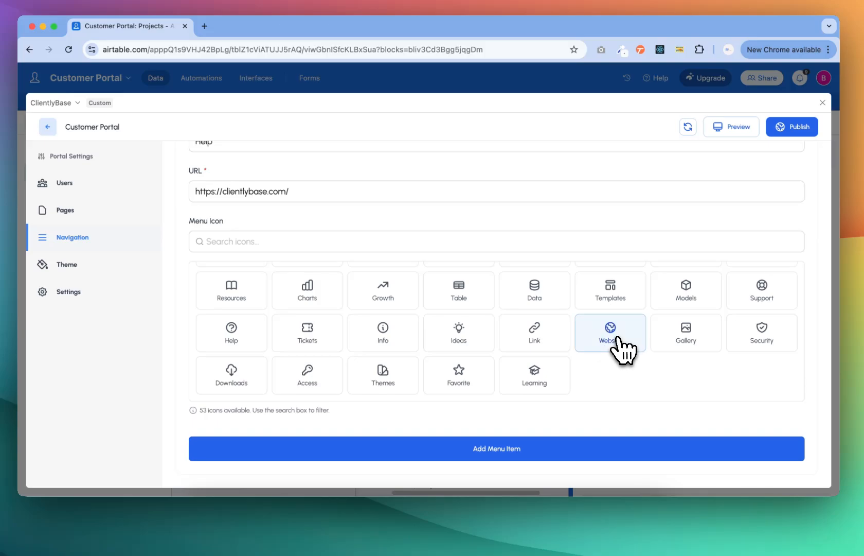
pyautogui.click(467, 448)
pyautogui.scroll(3, 466, 391)
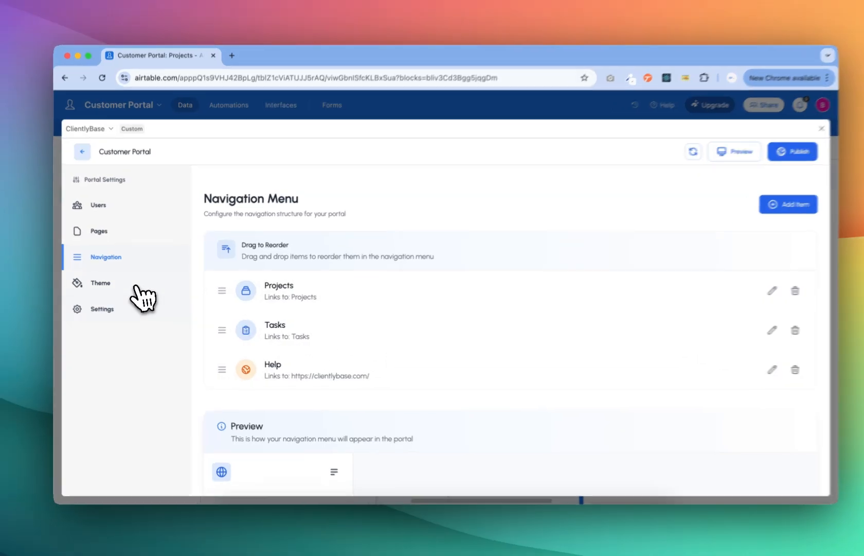
# - Upload clientlybase logo.png from the Downloads folder as the portal logo in the theme settings
pyautogui.click(137, 286)
pyautogui.scroll(-1, 385, 265)
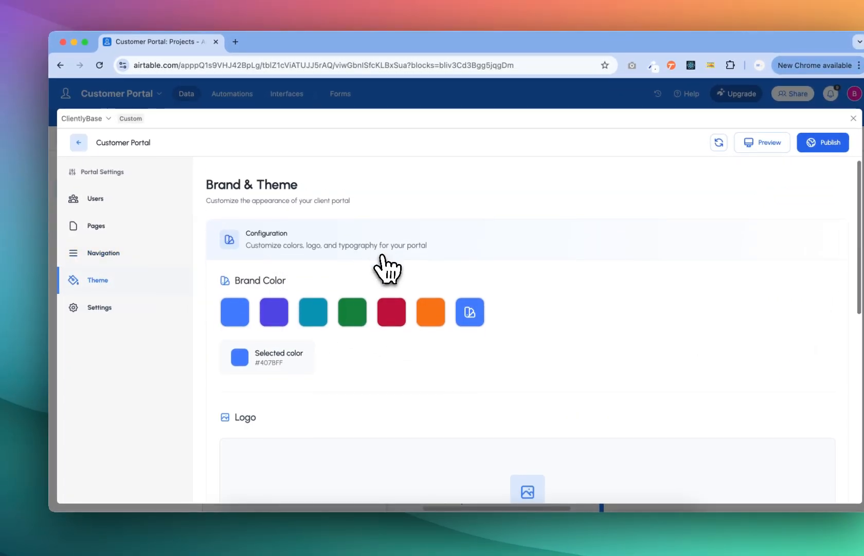
pyautogui.scroll(-3, 392, 372)
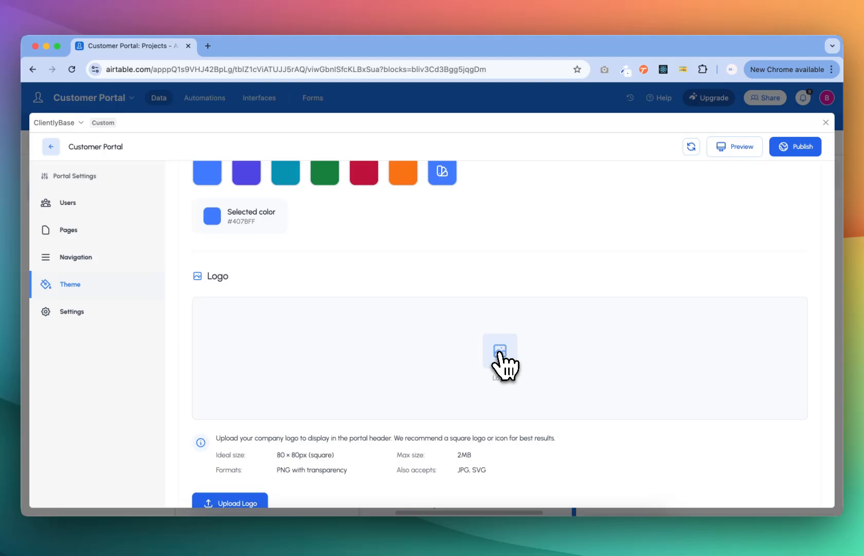
pyautogui.click(500, 355)
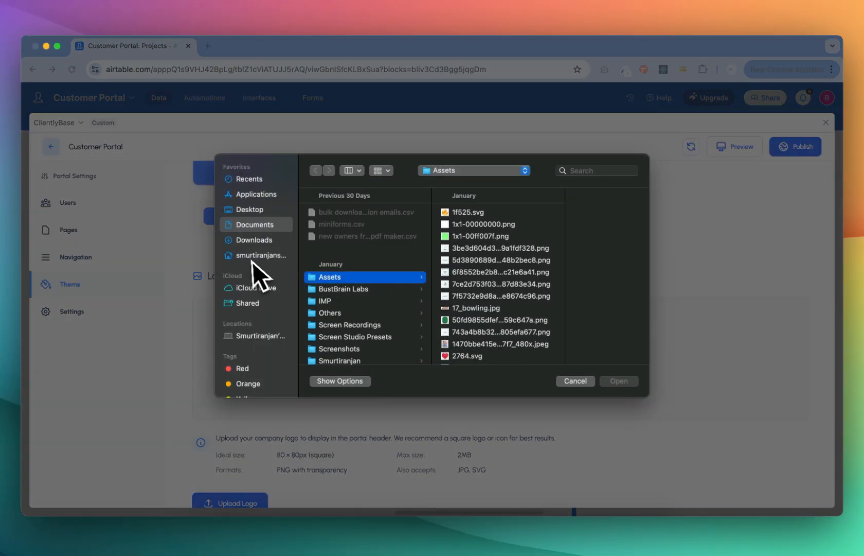
pyautogui.click(247, 244)
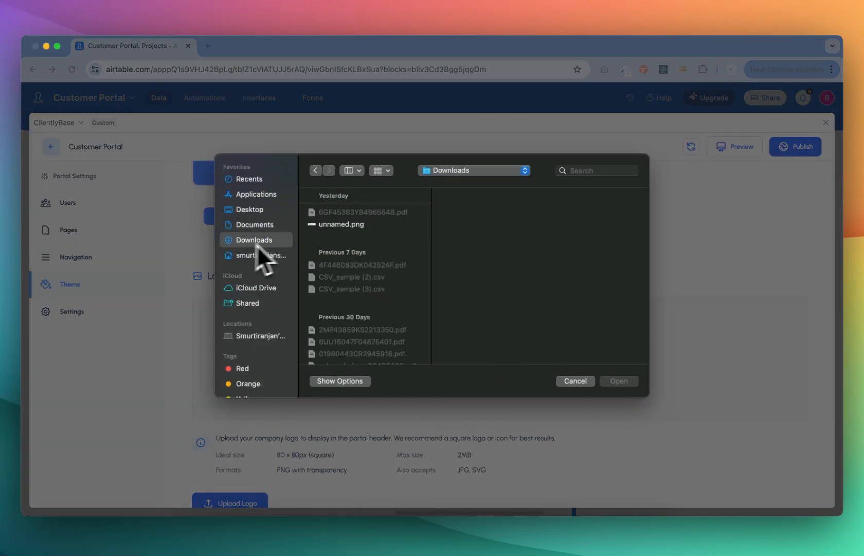
pyautogui.scroll(-3, 358, 241)
pyautogui.click(341, 232)
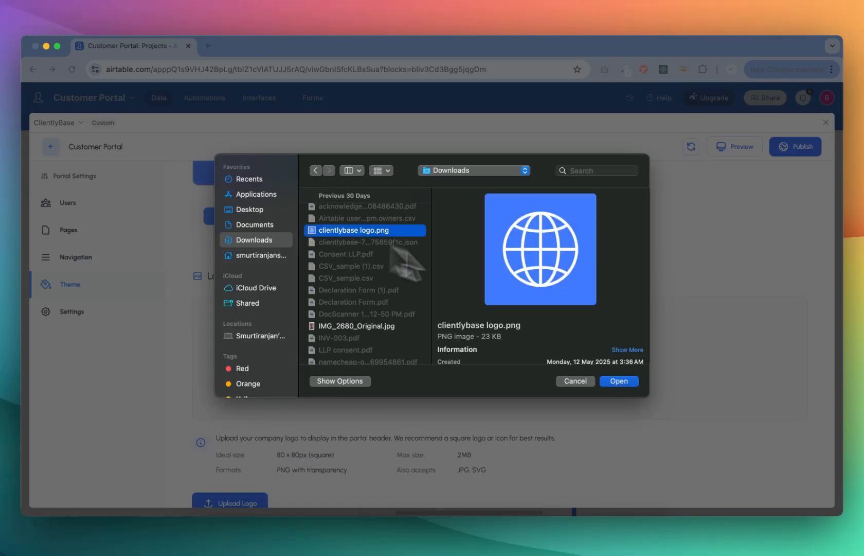
pyautogui.click(608, 368)
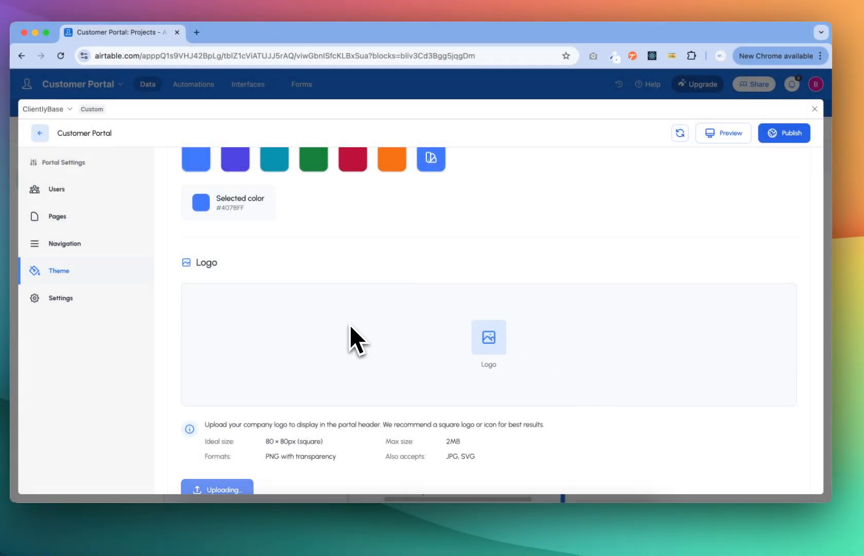
pyautogui.scroll(-2, 351, 327)
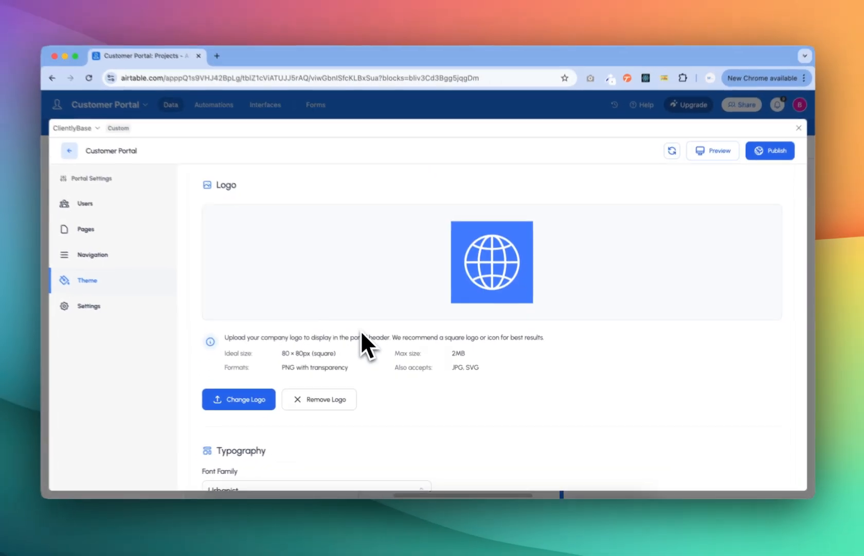
# - Examine the theme's brand color and typography settings, including the available font family choices
pyautogui.scroll(2, 361, 329)
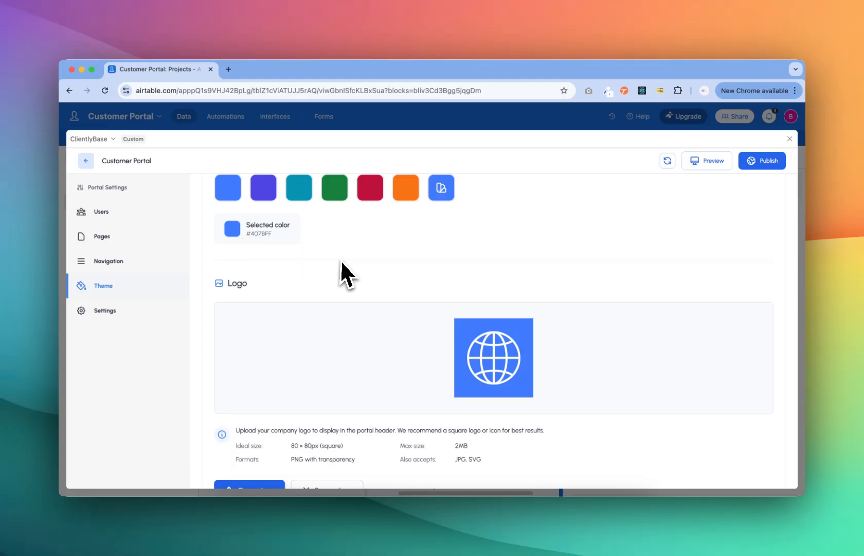
pyautogui.scroll(-1, 343, 262)
pyautogui.scroll(-5, 343, 262)
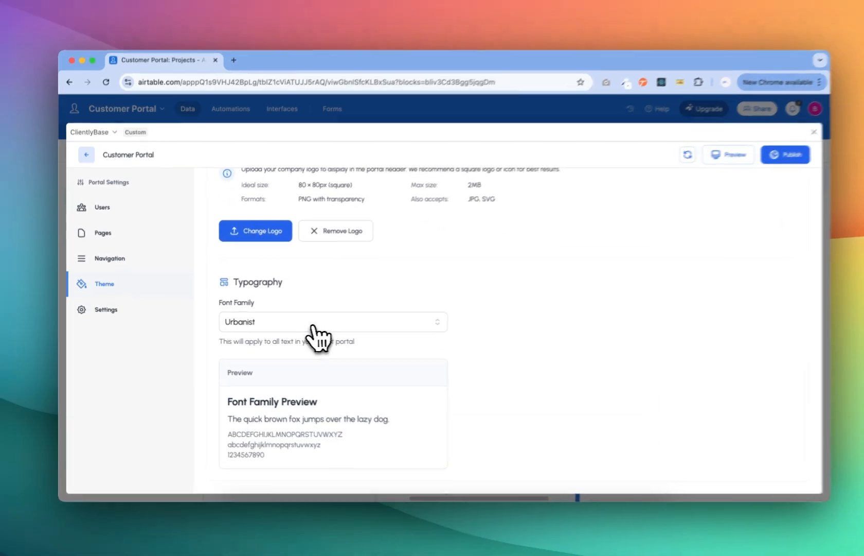
pyautogui.click(308, 323)
pyautogui.click(427, 277)
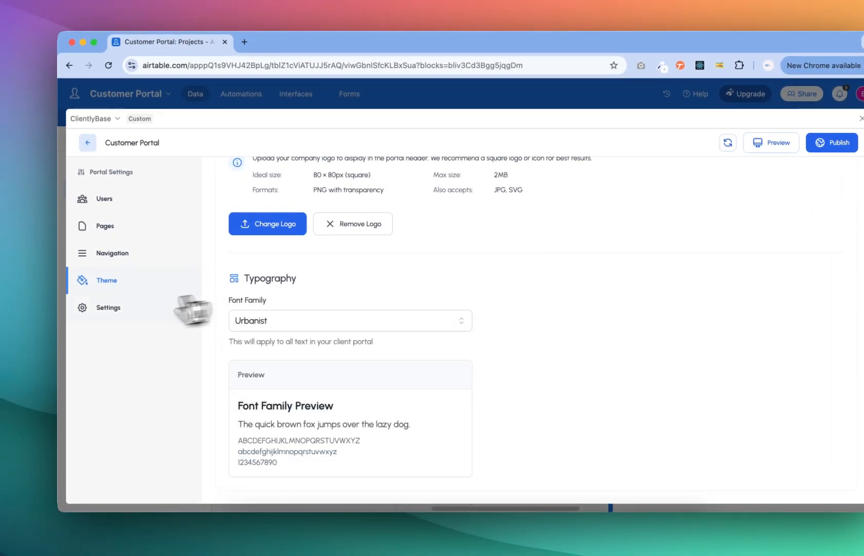
# - Set the portal's subdomain to customer-demo in the portal settings and save the domain changes
pyautogui.click(115, 309)
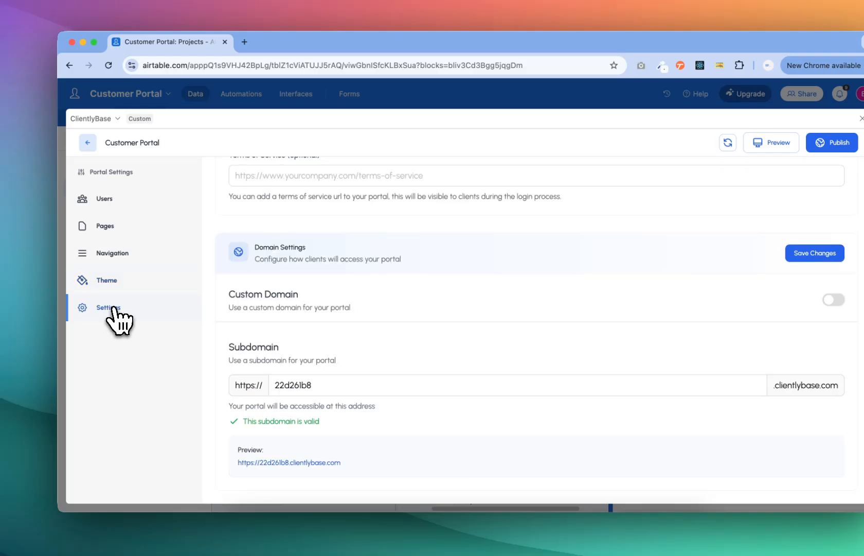
pyautogui.scroll(10, 337, 353)
pyautogui.click(317, 313)
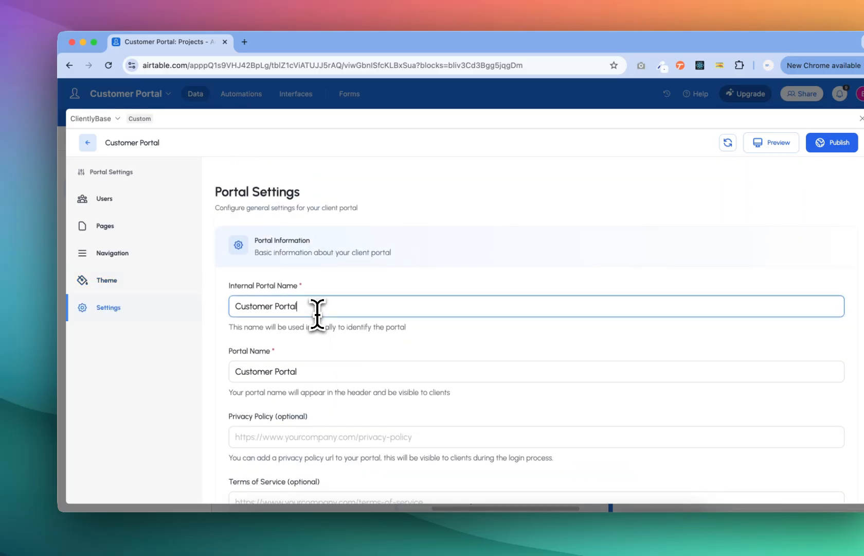
pyautogui.scroll(-3, 317, 313)
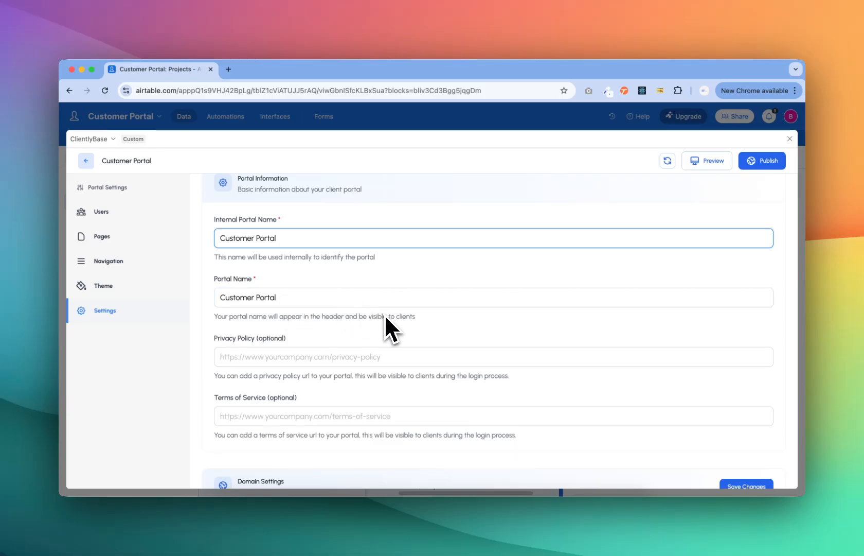
pyautogui.scroll(-5, 385, 315)
pyautogui.scroll(-3, 385, 319)
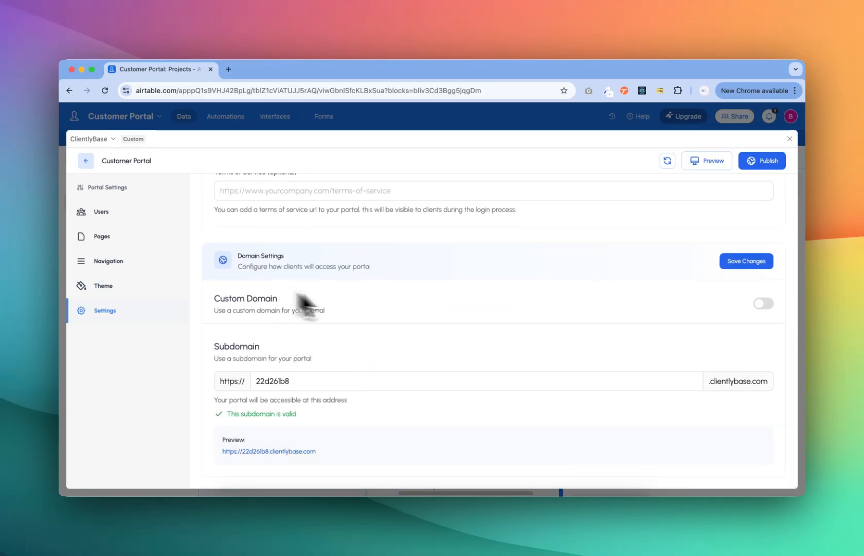
pyautogui.click(298, 381)
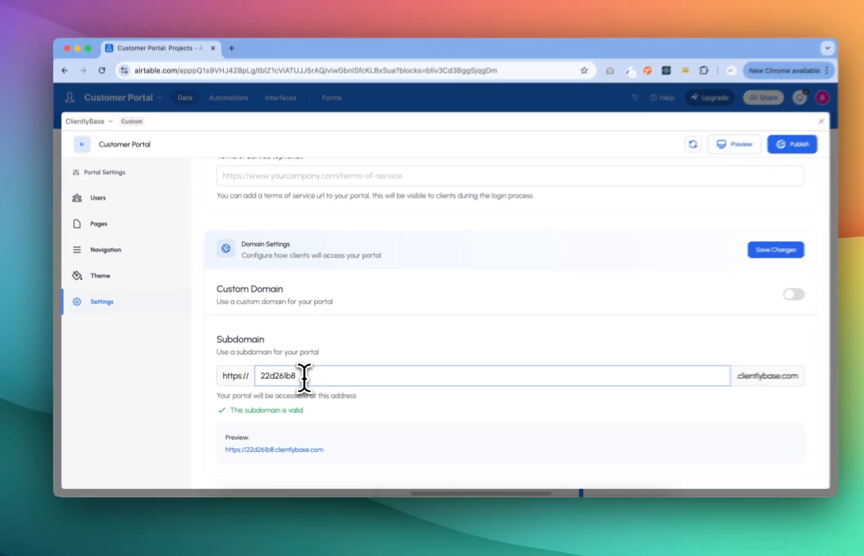
pyautogui.doubleClick(298, 381)
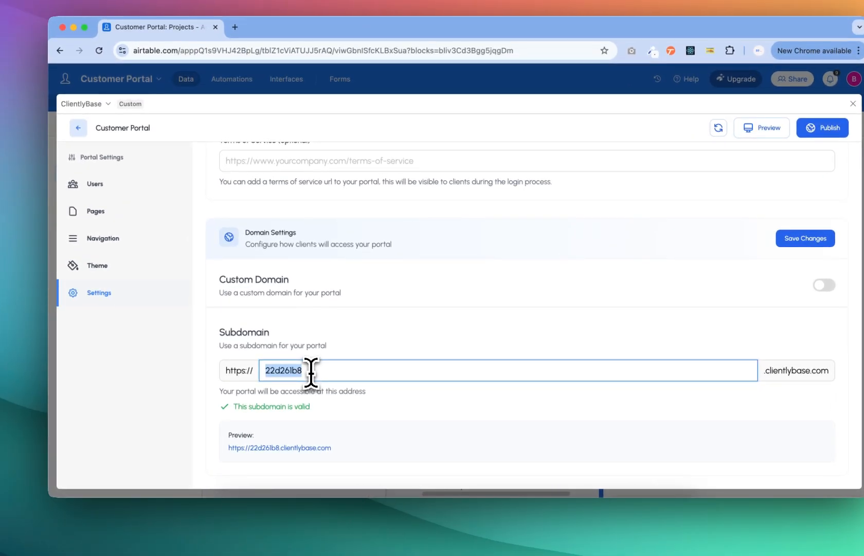
pyautogui.write('custome')
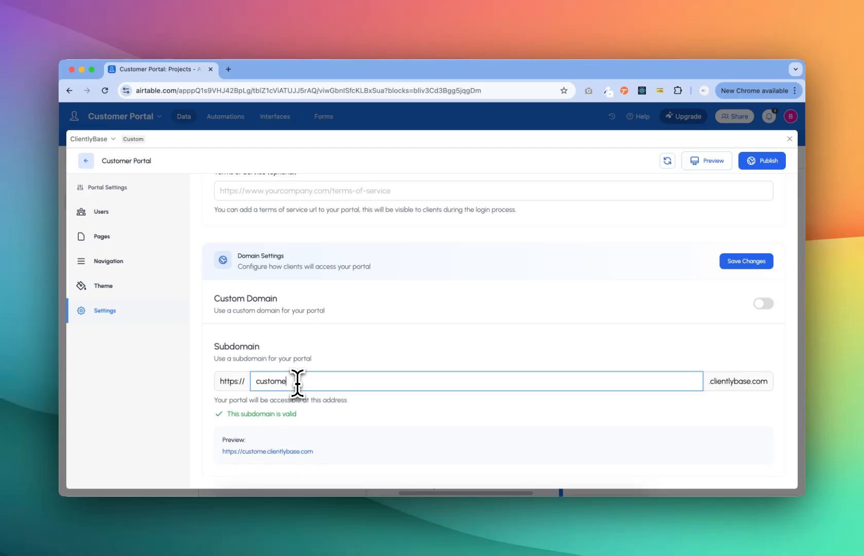
pyautogui.write('r-demo')
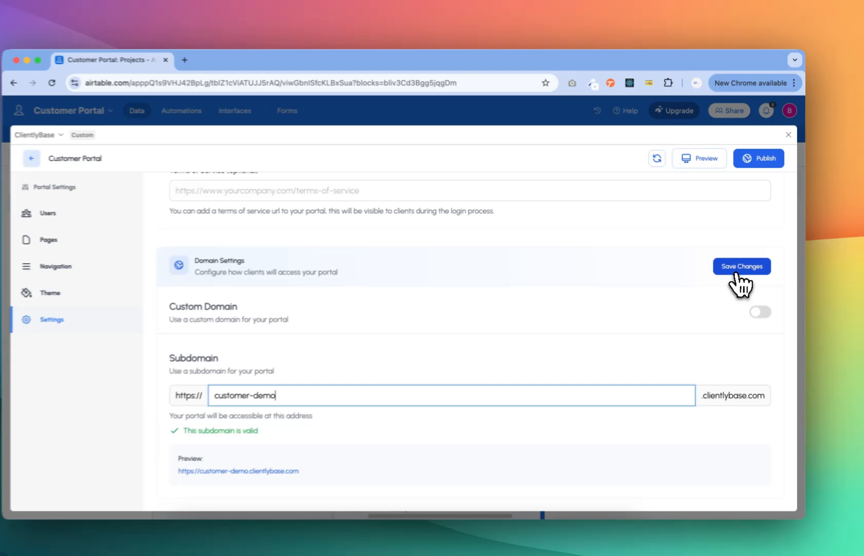
pyautogui.click(741, 263)
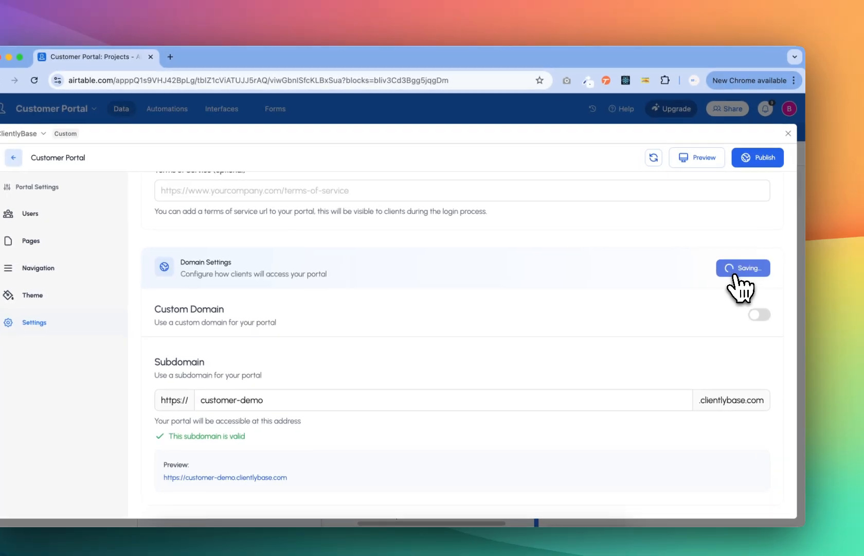
# - Publish the Customer Portal and open its preview in a new browser tab
pyautogui.click(758, 157)
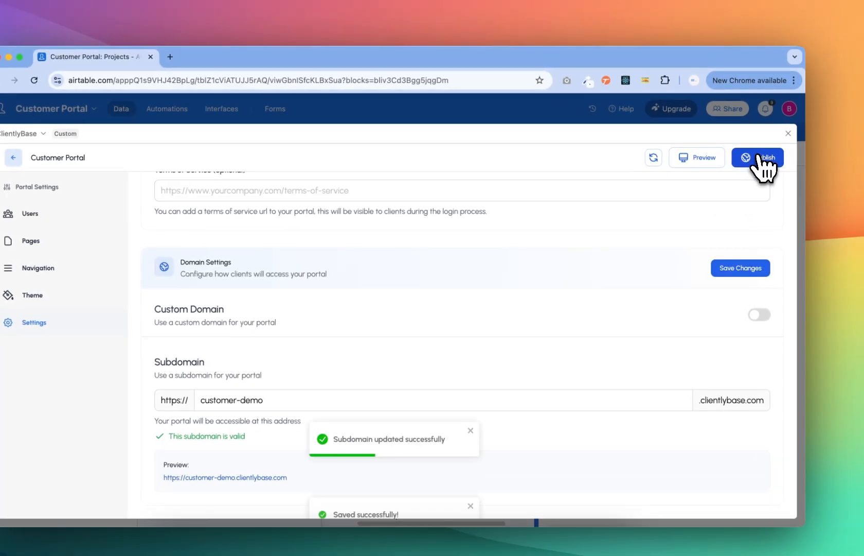
pyautogui.scroll(10, 541, 329)
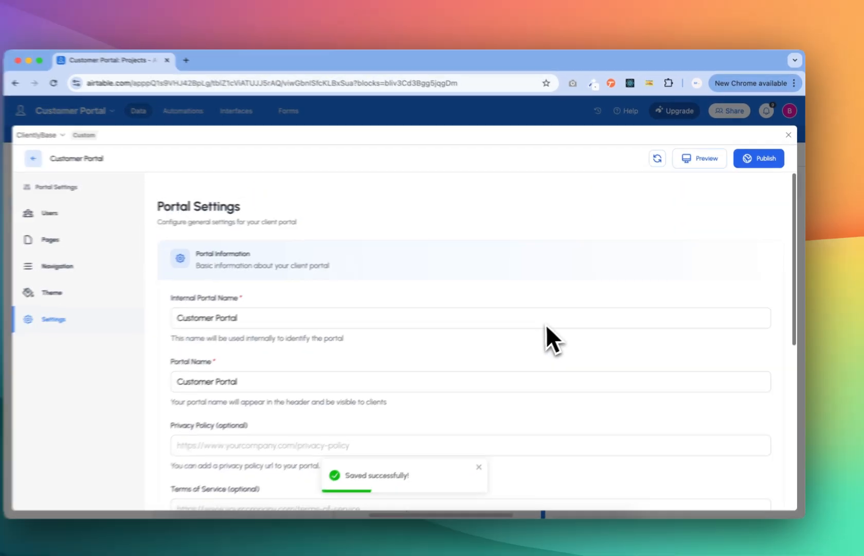
pyautogui.click(547, 327)
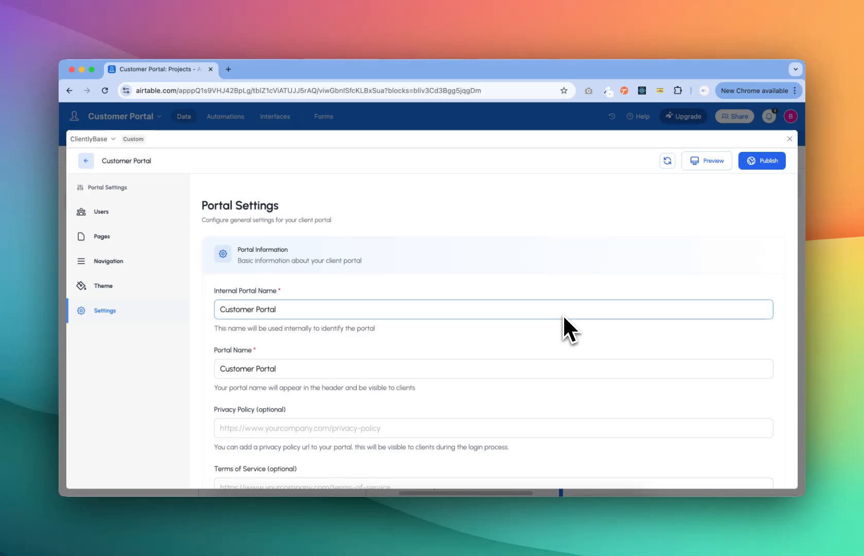
pyautogui.click(706, 161)
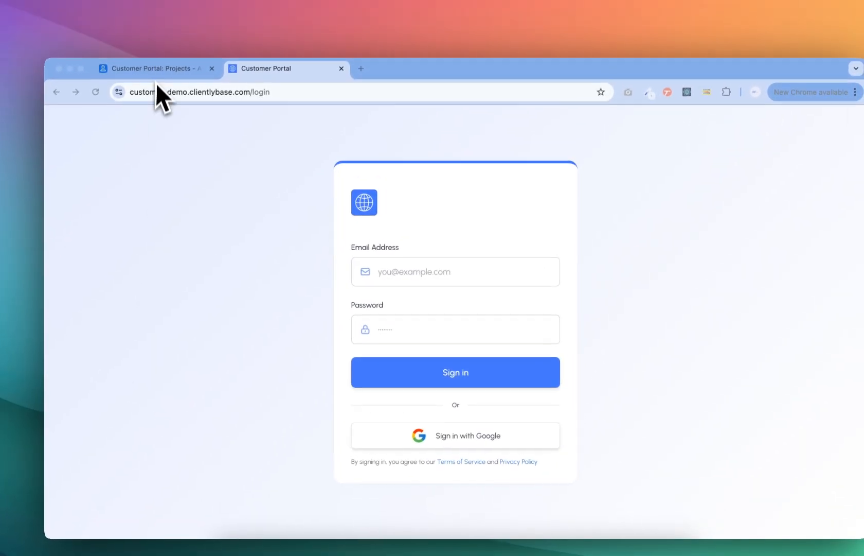
# - Return to the Airtable base and copy the first customer's email address from the Customers table
pyautogui.click(170, 41)
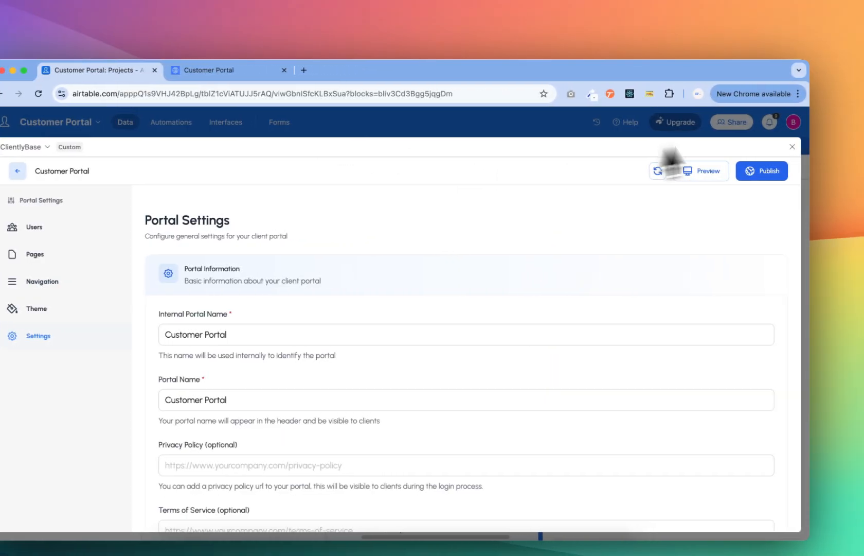
pyautogui.click(792, 147)
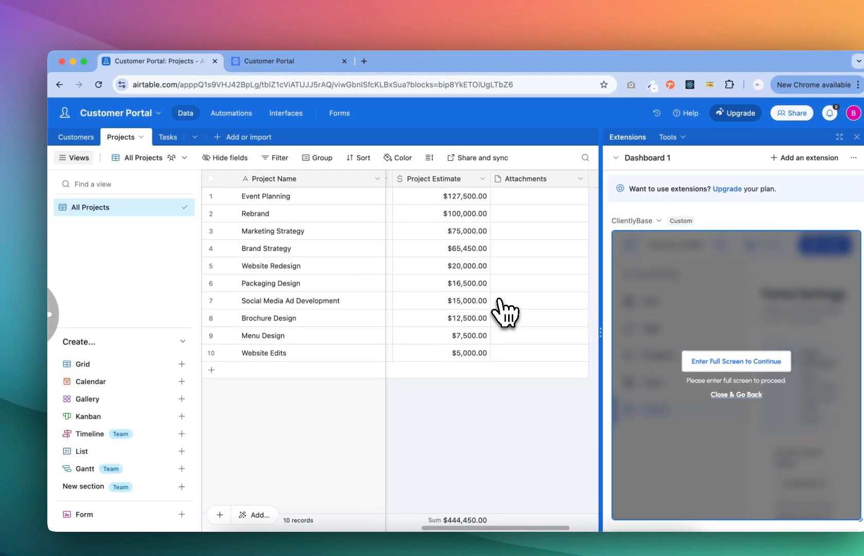
pyautogui.click(76, 136)
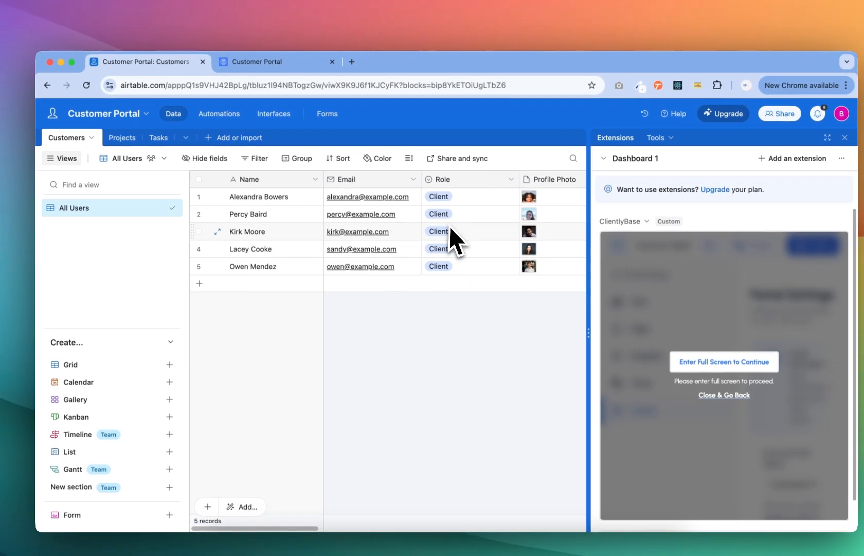
pyautogui.hscroll(2, 449, 225)
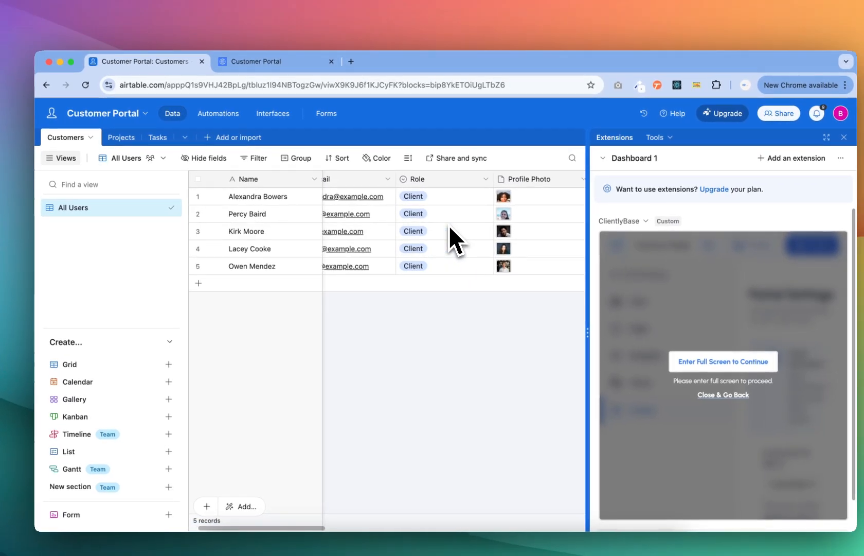
pyautogui.click(386, 201)
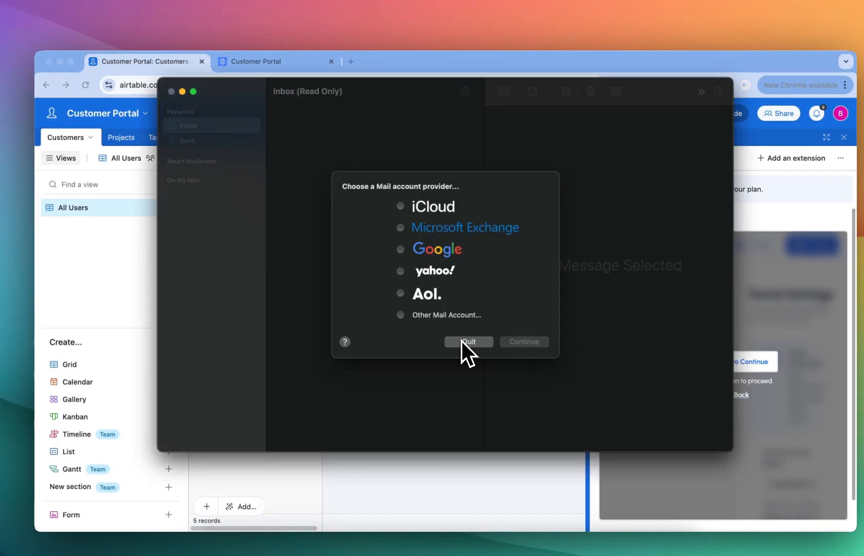
pyautogui.click(467, 341)
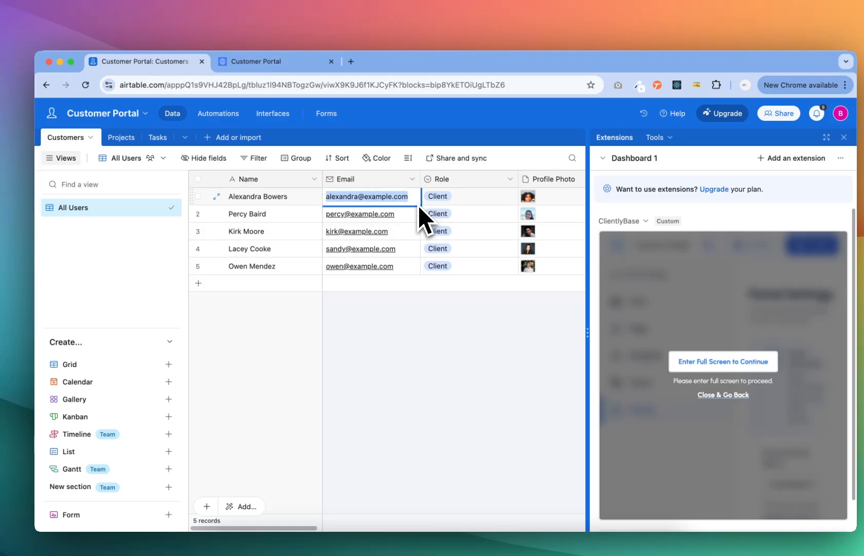
# - Sign in to the published portal with the copied customer email address and the account password
pyautogui.click(279, 66)
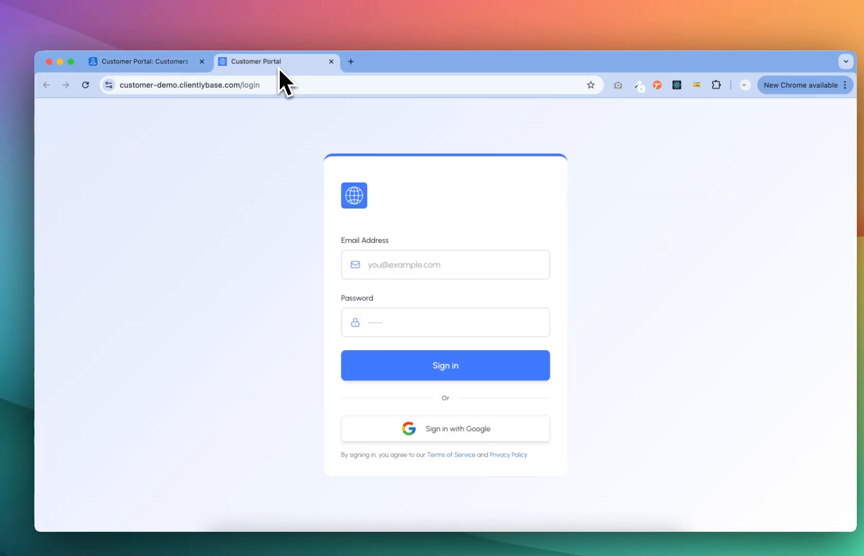
pyautogui.click(391, 262)
pyautogui.press('super+v')
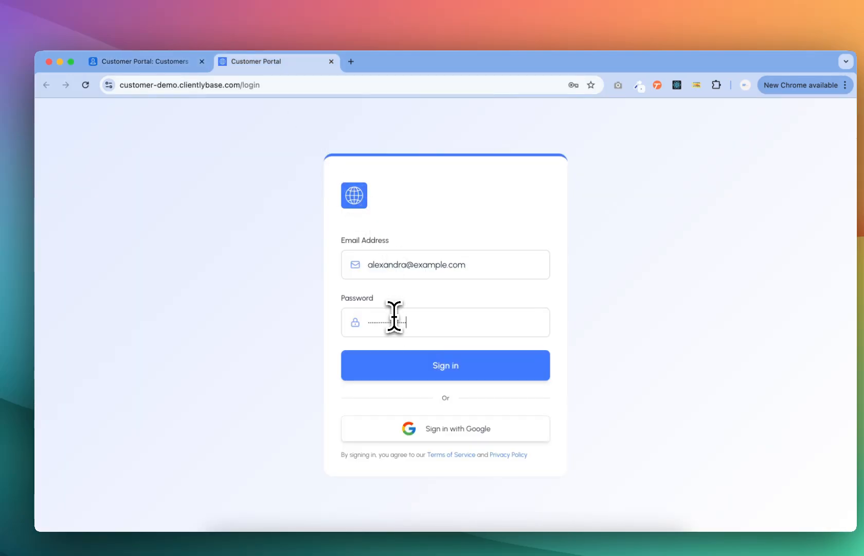
pyautogui.click(407, 360)
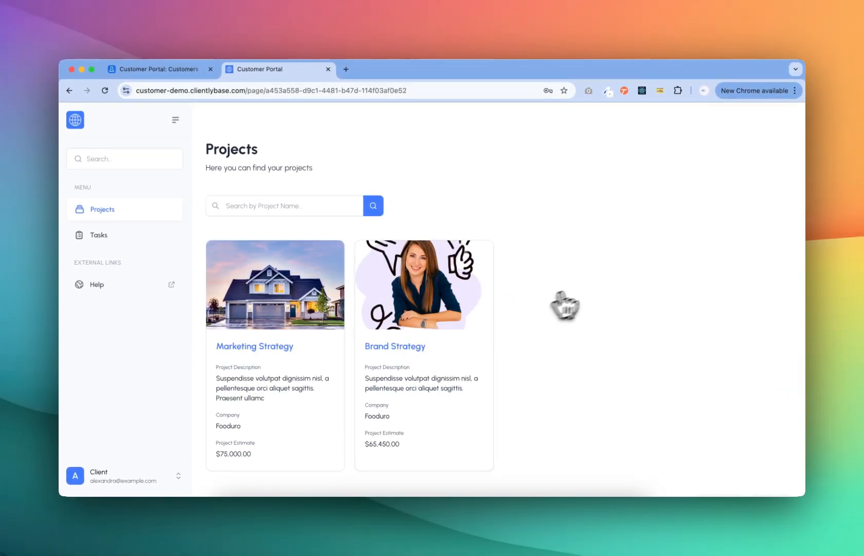
# - Examine the client's Projects and Tasks pages and open the details of the Nulla tellus erat task
pyautogui.scroll(-2, 578, 301)
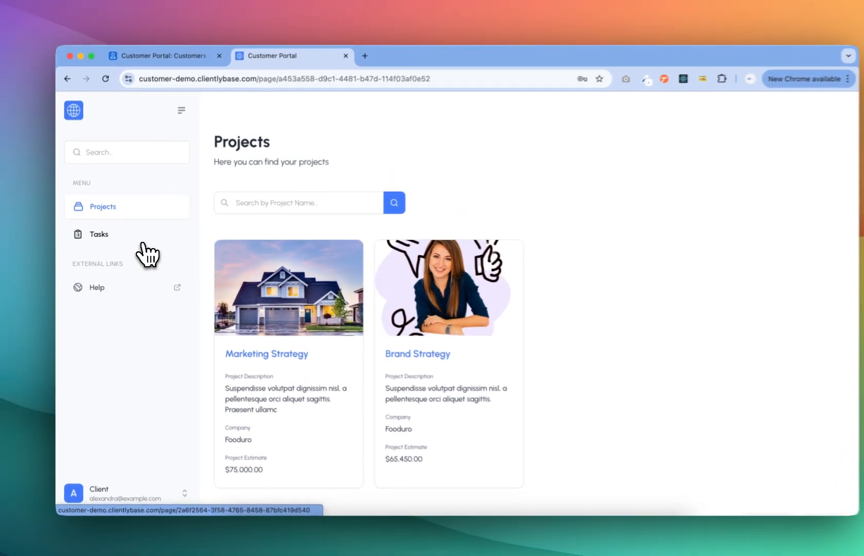
pyautogui.click(135, 240)
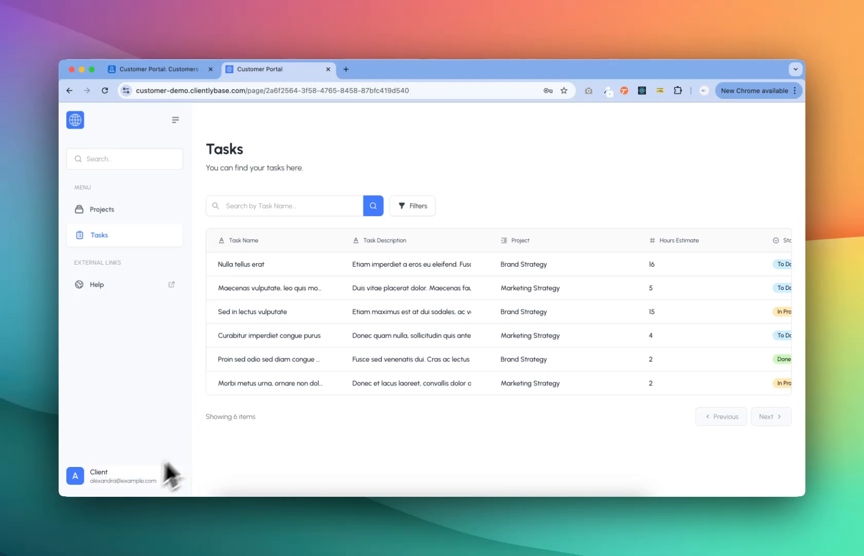
pyautogui.click(236, 264)
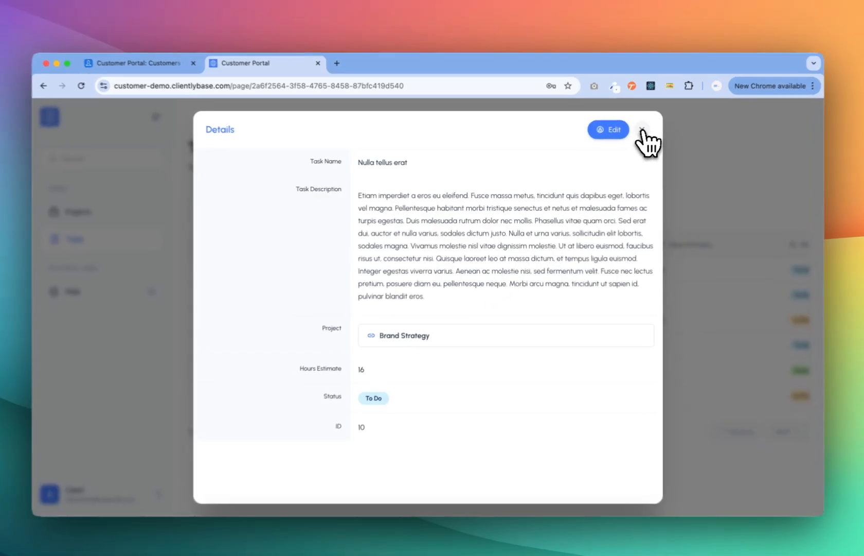
# - Close the open task details and view the details of the Curabitur imperdiet congue purus task
pyautogui.click(633, 132)
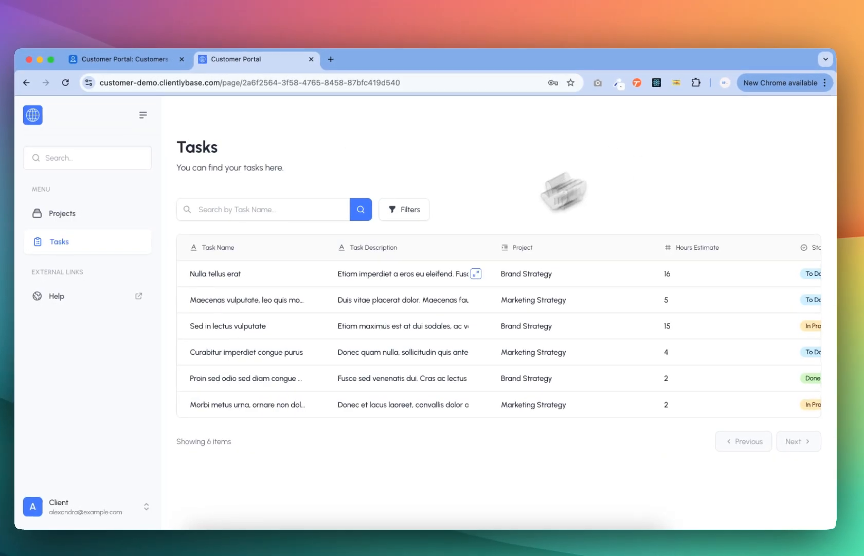
pyautogui.click(227, 345)
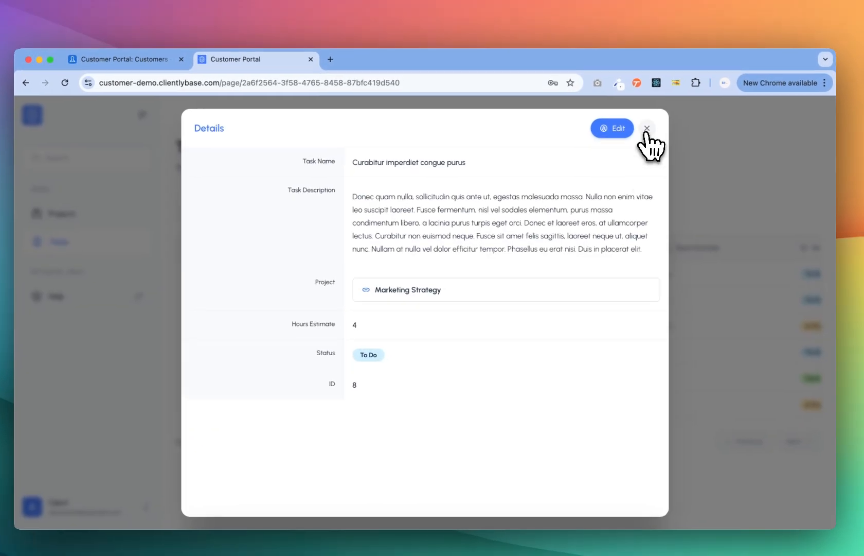
pyautogui.click(646, 128)
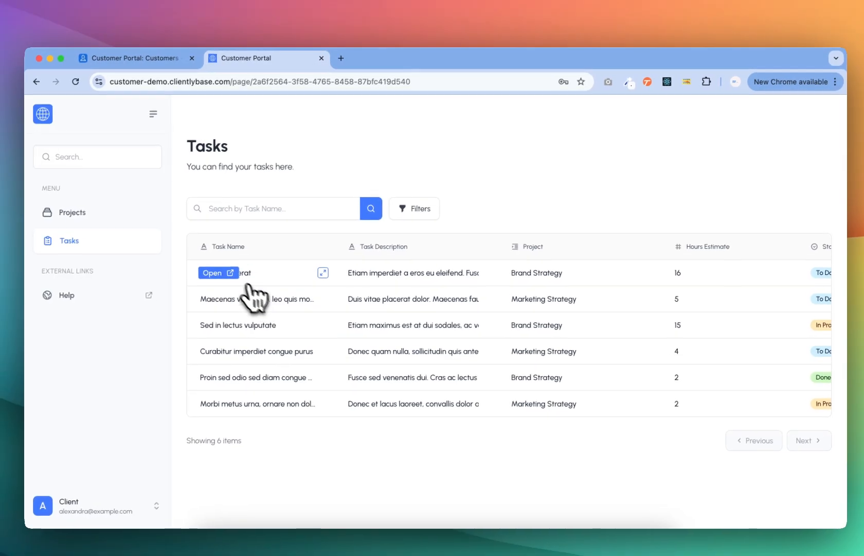
# - Open the Nulla tellus erat task for editing and check its name, description, project and hours estimate fields
pyautogui.click(218, 272)
pyautogui.click(623, 126)
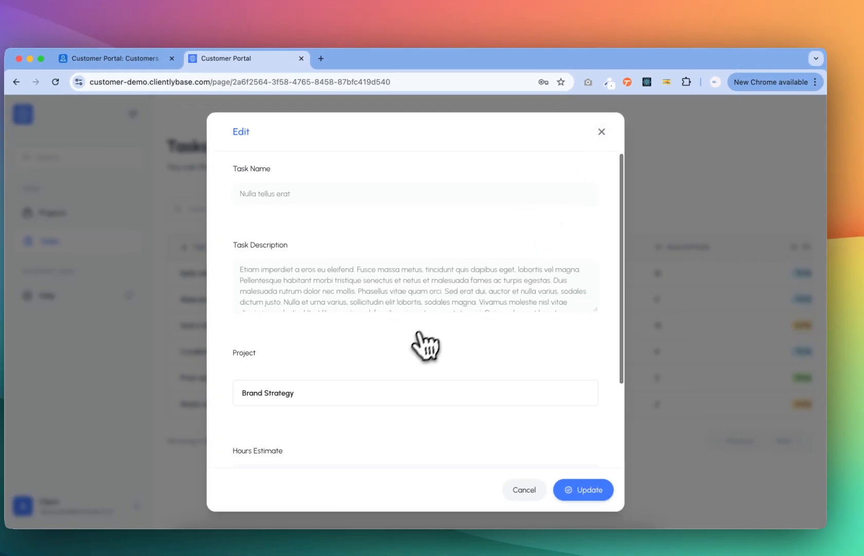
pyautogui.scroll(-2, 439, 350)
pyautogui.scroll(-2, 412, 339)
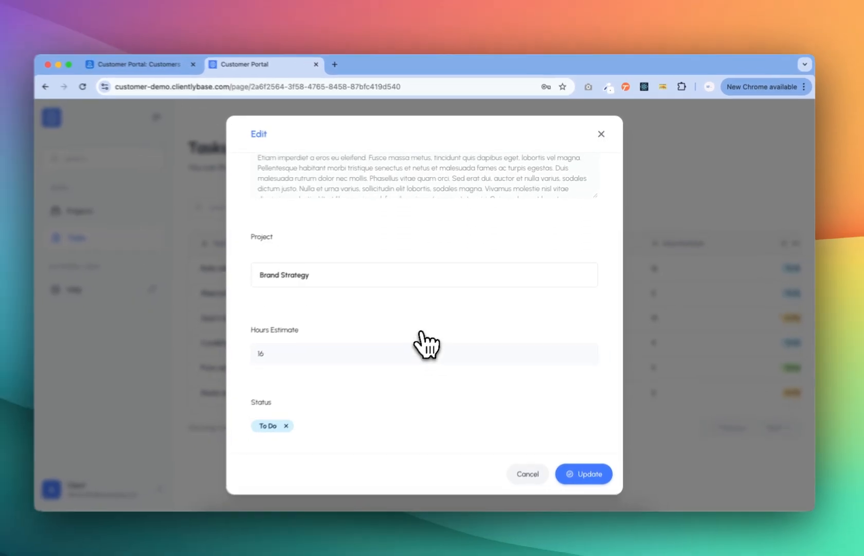
pyautogui.scroll(3, 350, 376)
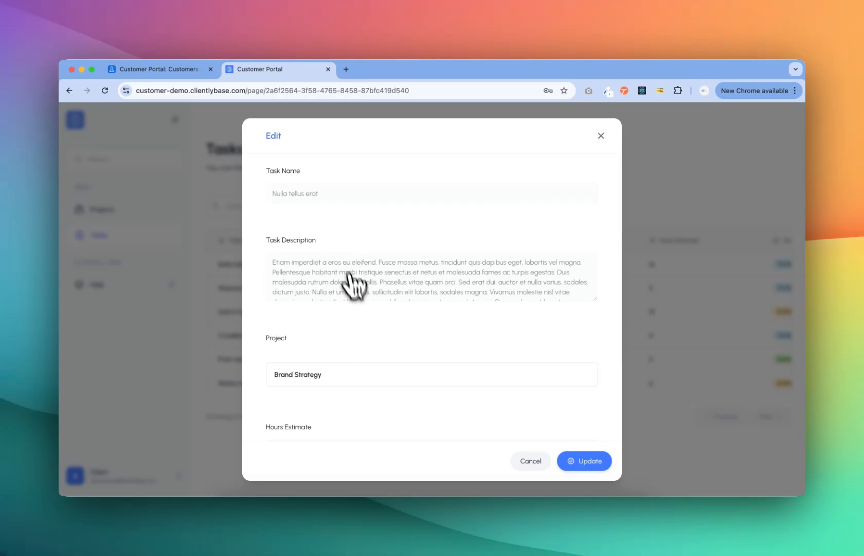
pyautogui.scroll(-3, 353, 285)
pyautogui.scroll(-3, 378, 357)
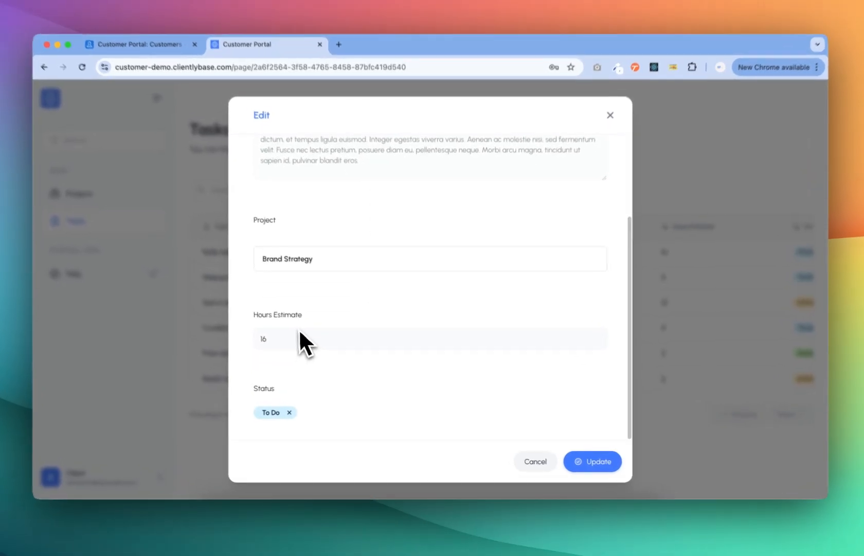
pyautogui.click(300, 339)
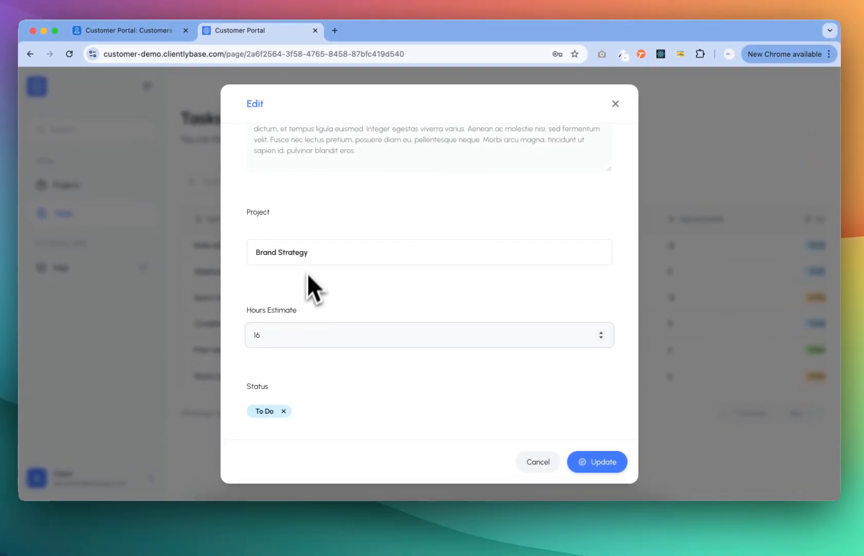
pyautogui.click(311, 253)
pyautogui.click(278, 335)
# - Change the Nulla tellus erat task's status to Done and save the update
pyautogui.click(284, 411)
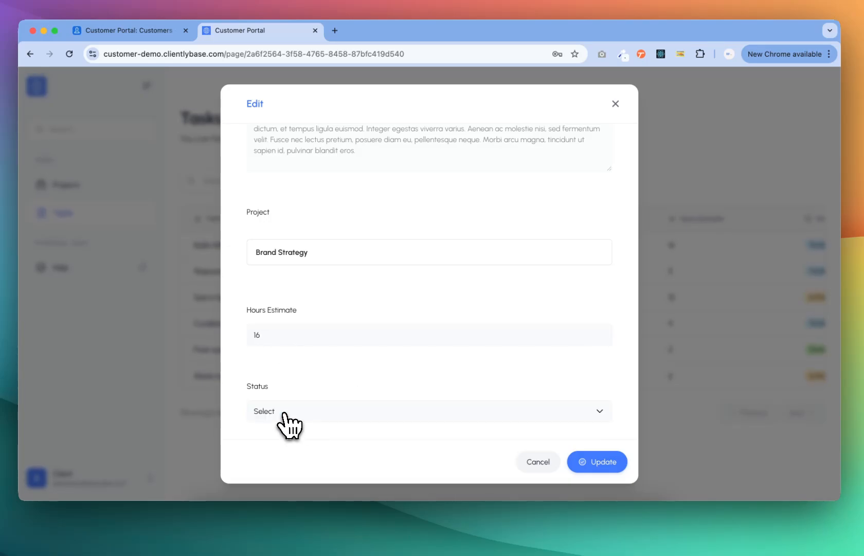
pyautogui.click(292, 411)
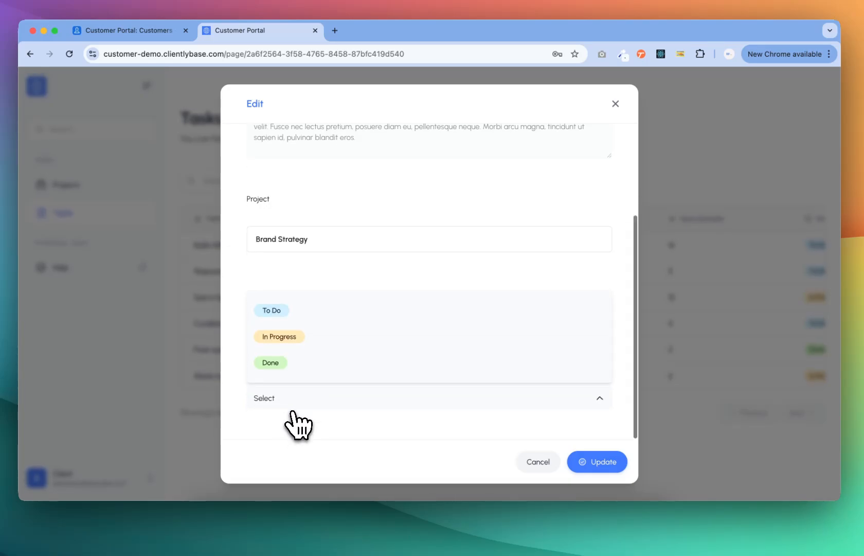
pyautogui.click(303, 360)
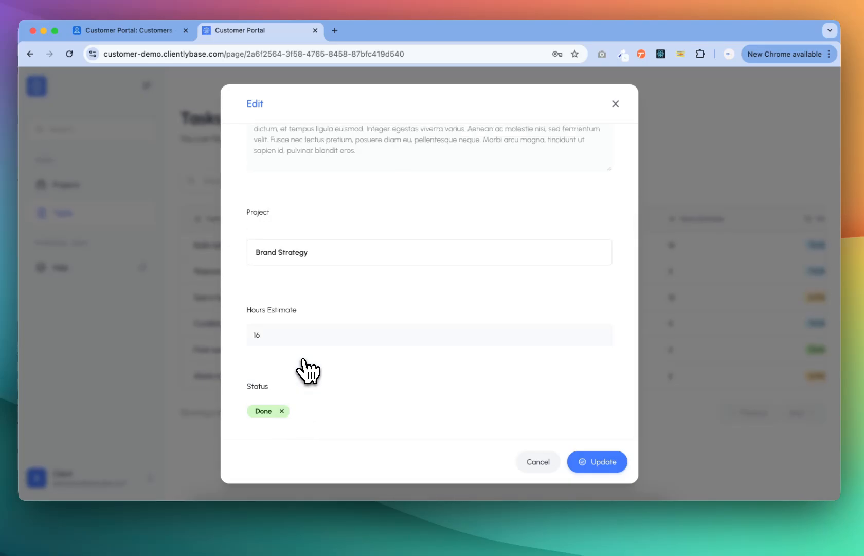
pyautogui.click(606, 463)
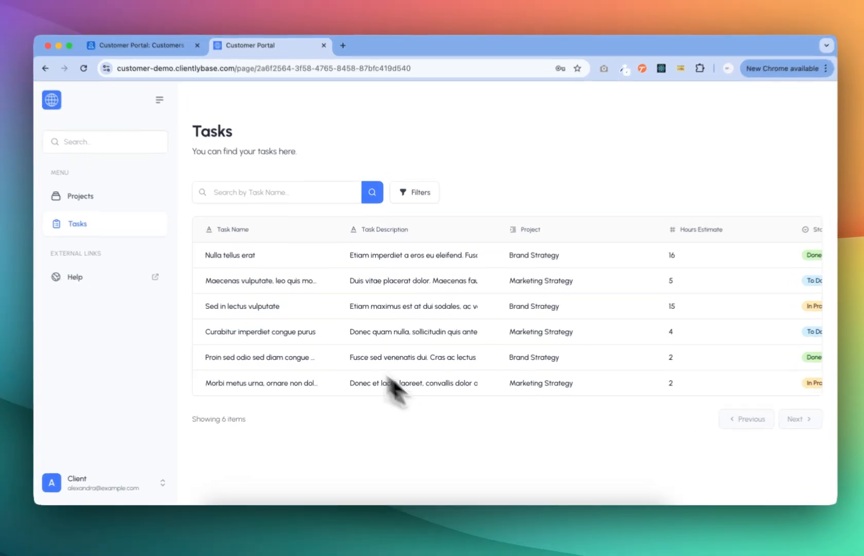
# - Review the Curabitur imperdiet congue purus task's details, the remaining columns of the task list and the expanded task name
pyautogui.moveTo(259, 342)
pyautogui.click(226, 332)
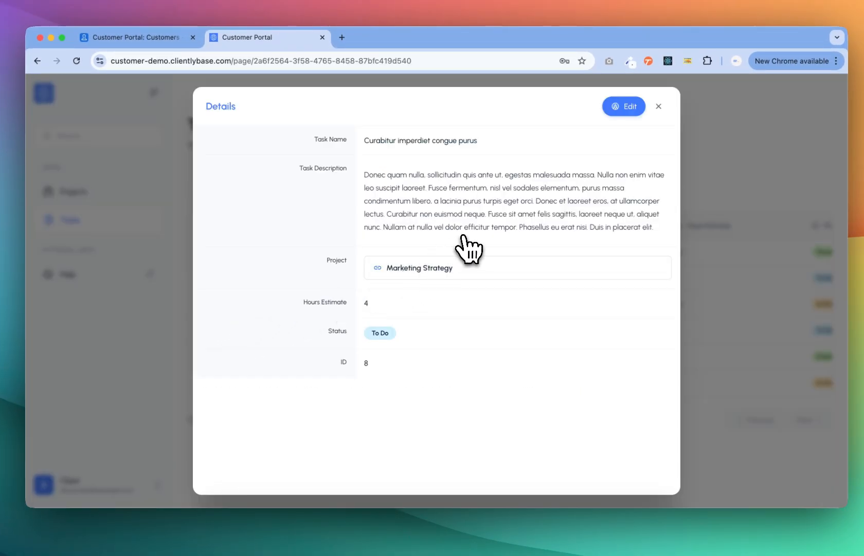
pyautogui.click(642, 123)
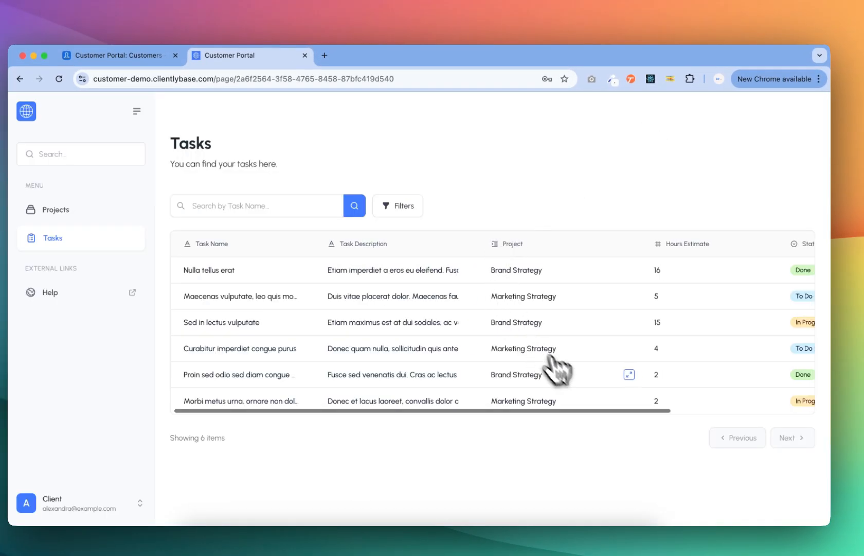
pyautogui.hscroll(5, 572, 373)
pyautogui.hscroll(-5, 452, 355)
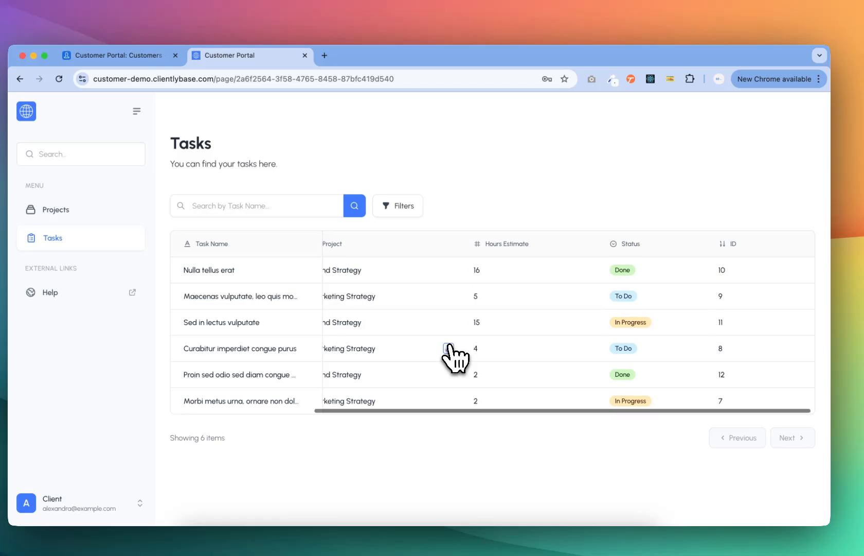
pyautogui.click(312, 348)
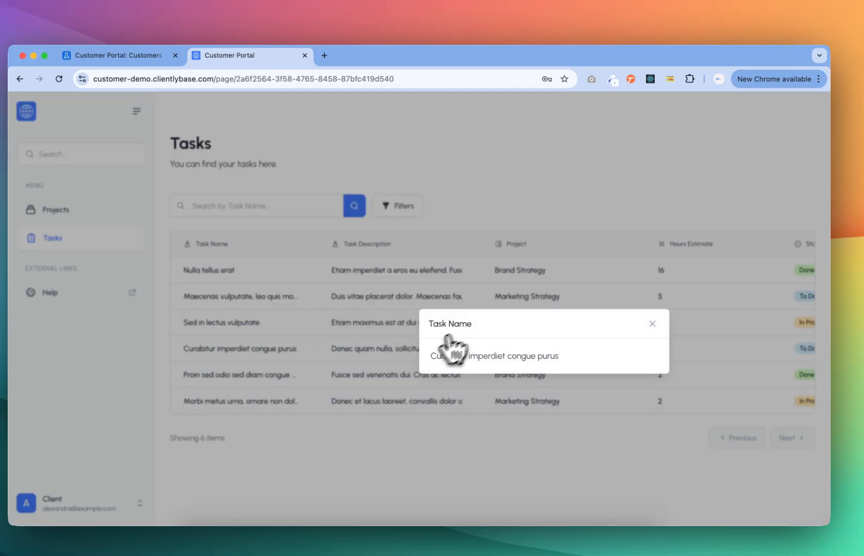
pyautogui.click(653, 323)
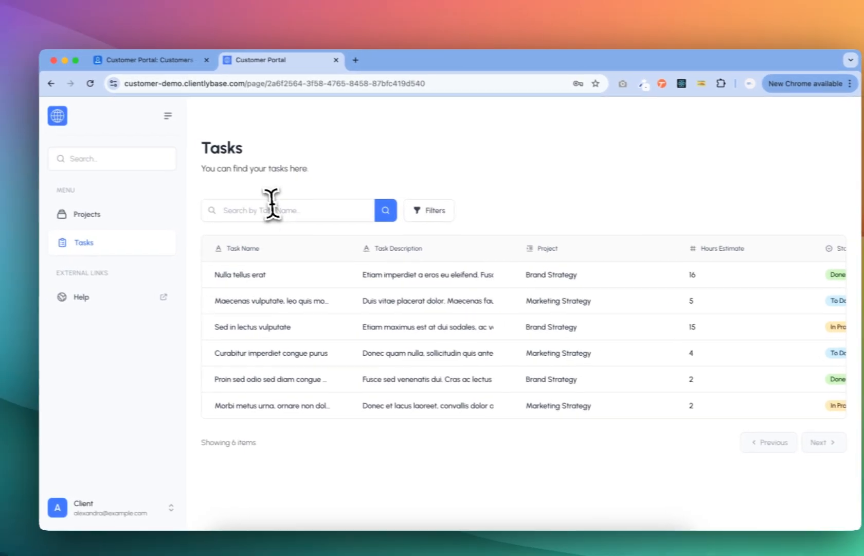
# - Search the tasks by name for "Nulla" and check the available record filters
pyautogui.click(238, 199)
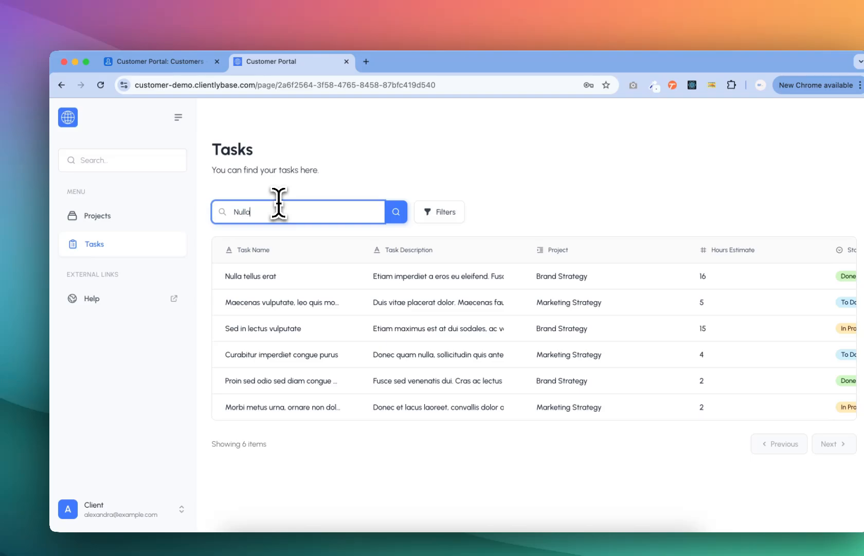
pyautogui.write('Nulla')
pyautogui.press('Return')
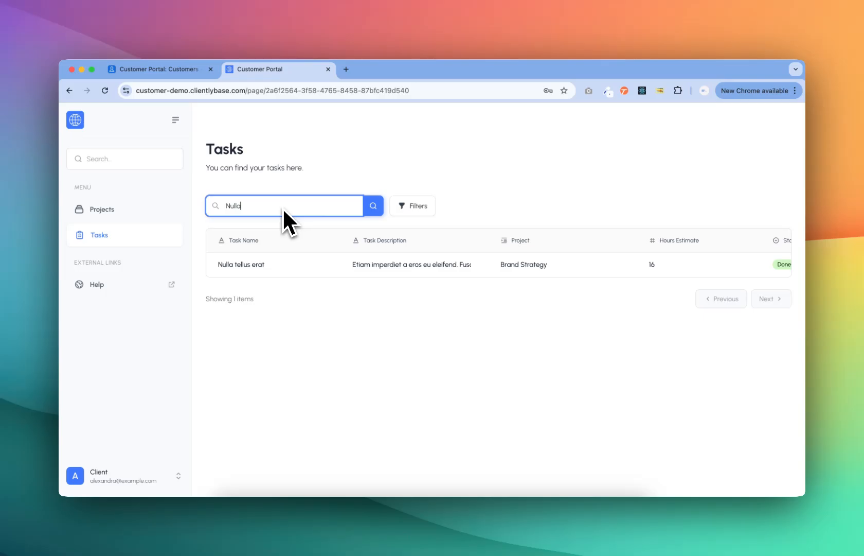
pyautogui.click(413, 205)
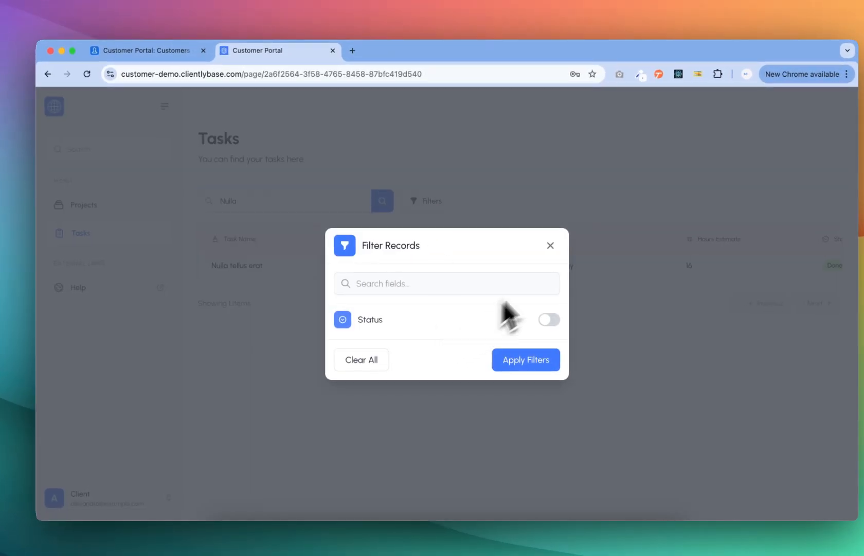
pyautogui.click(550, 245)
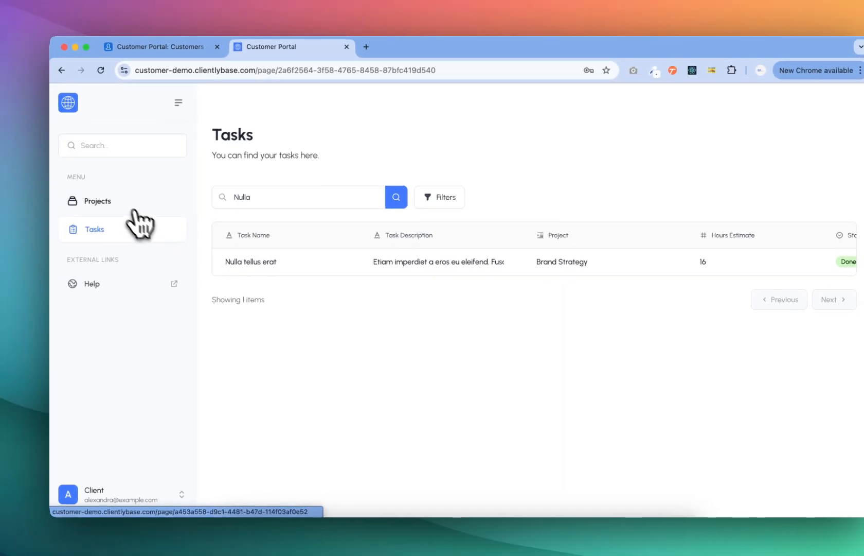
# - Go to the Projects page and view the Marketing Strategy project's details
pyautogui.click(116, 200)
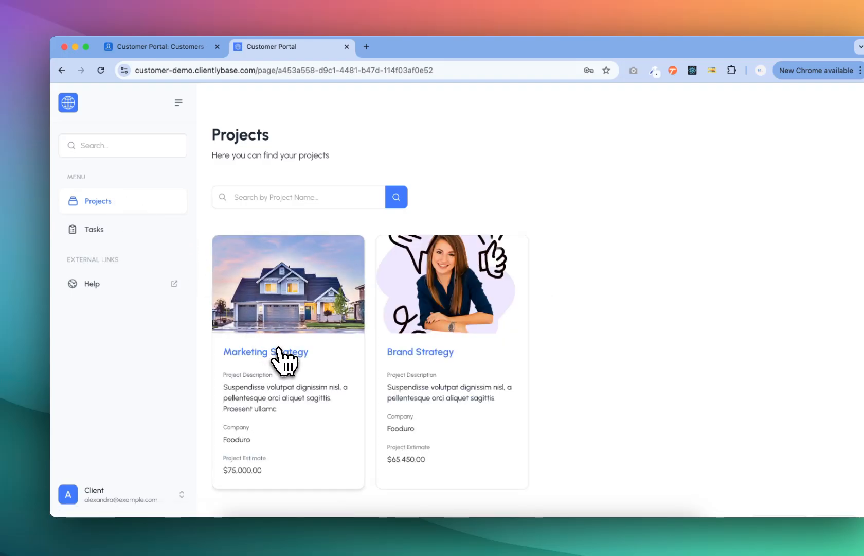
pyautogui.click(281, 354)
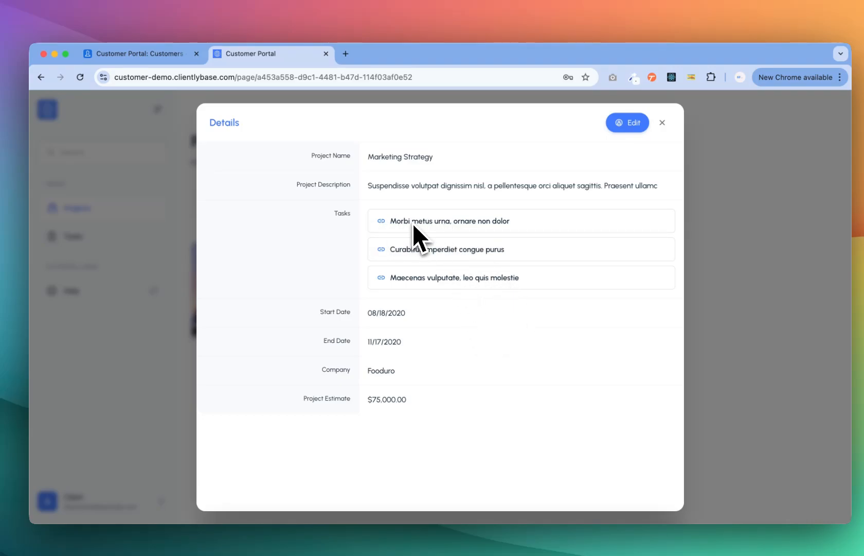
# - Return to the Airtable base, bring ClientlyBase back to full screen and show the list of portal pages
pyautogui.click(146, 55)
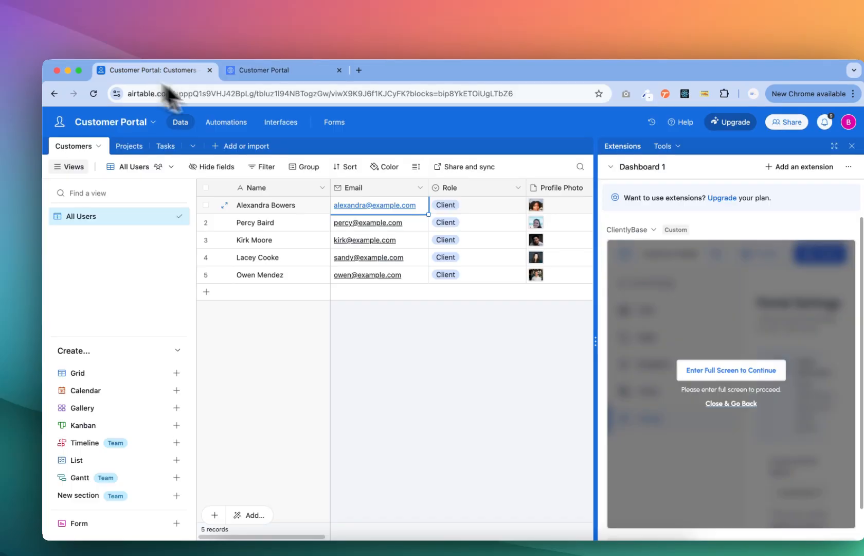
pyautogui.click(743, 372)
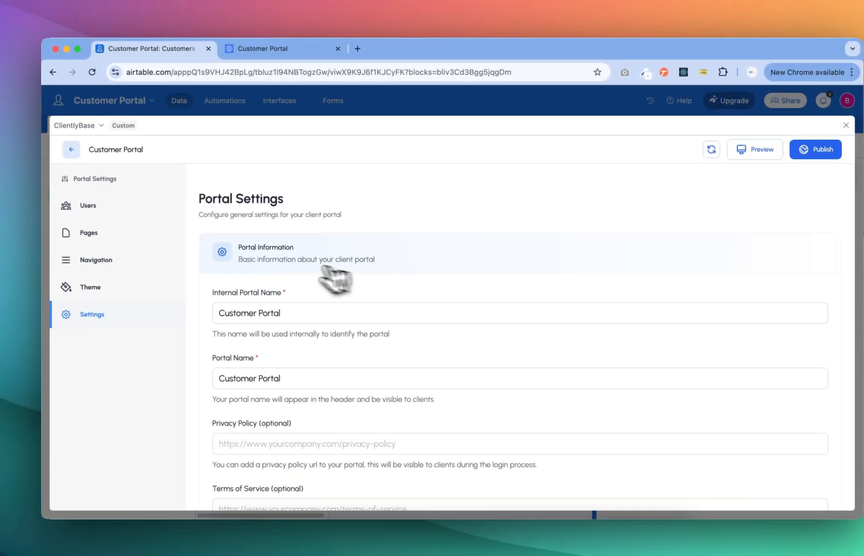
pyautogui.click(121, 234)
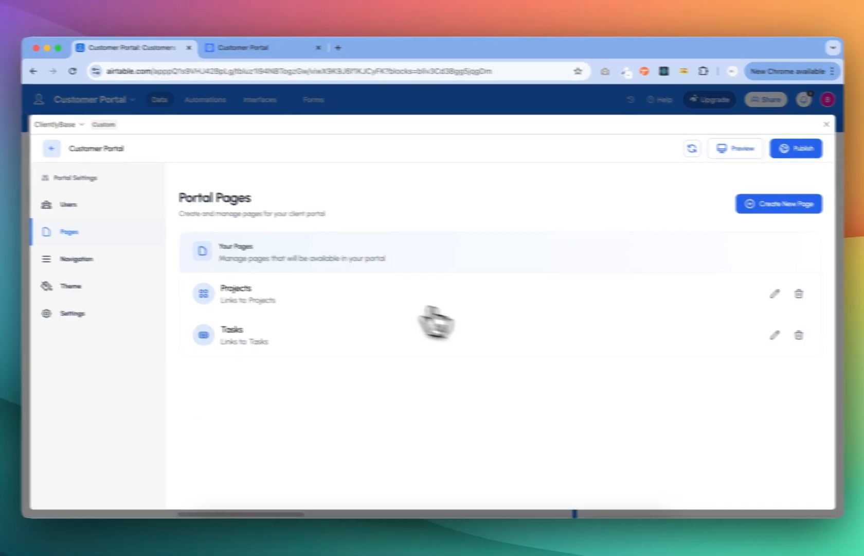
# - Edit the Projects page and open its field configuration down to the Tasks field
pyautogui.click(775, 293)
pyautogui.scroll(-2, 370, 309)
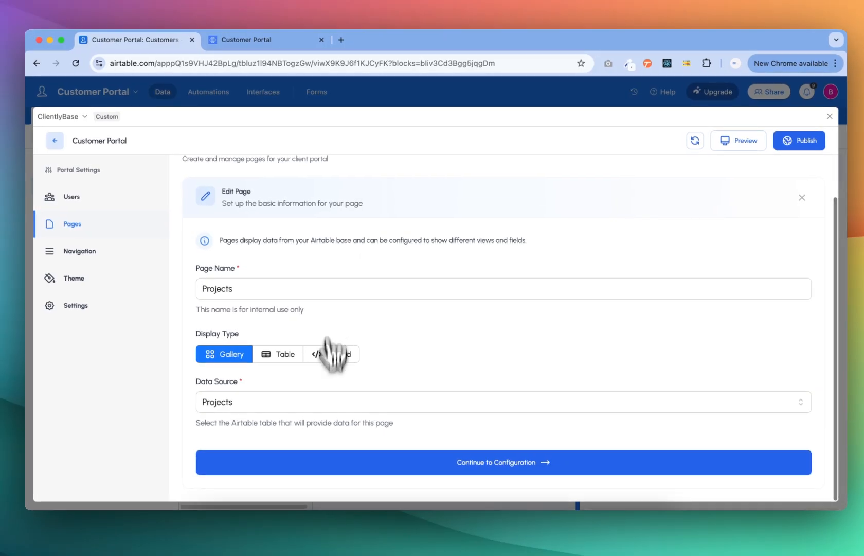
pyautogui.click(365, 460)
pyautogui.scroll(-3, 378, 360)
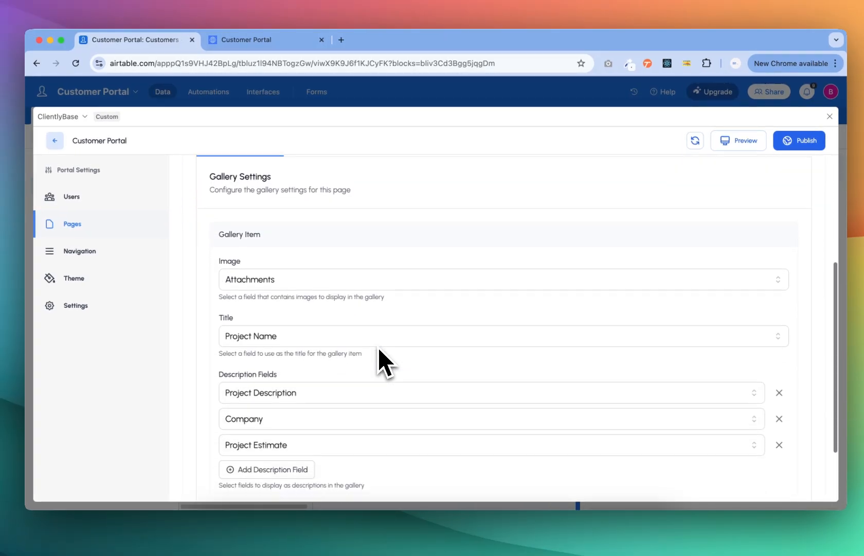
pyautogui.scroll(3, 376, 289)
pyautogui.click(371, 210)
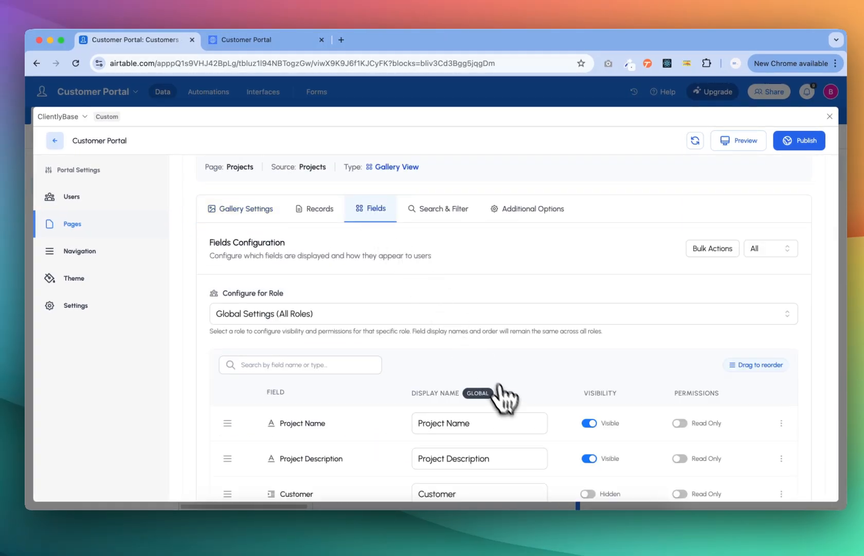
pyautogui.scroll(-5, 507, 404)
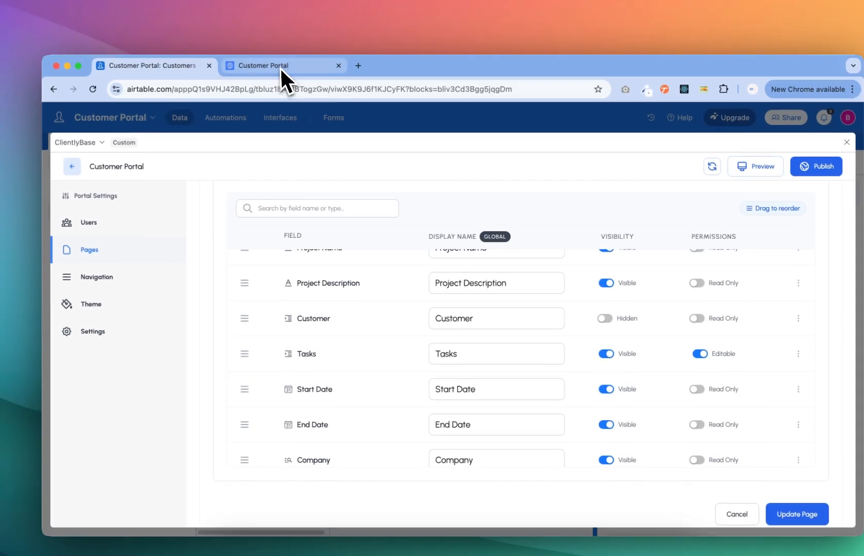
# - Compare with the project details in the client portal, and open the Tasks field's settings on the Projects page
pyautogui.click(265, 45)
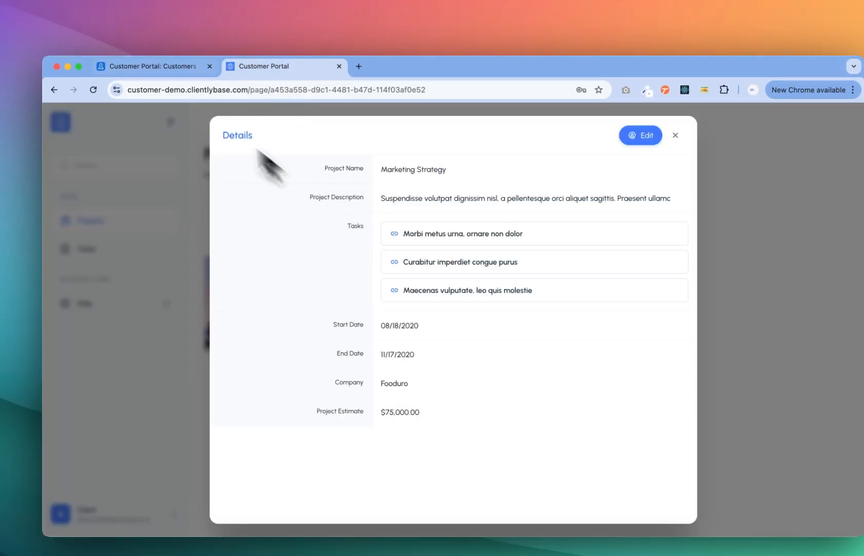
pyautogui.click(152, 65)
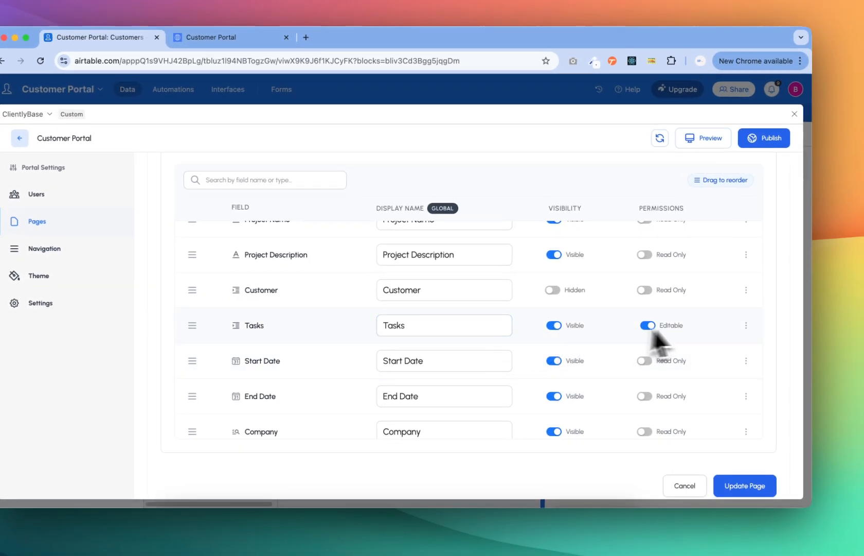
pyautogui.click(746, 325)
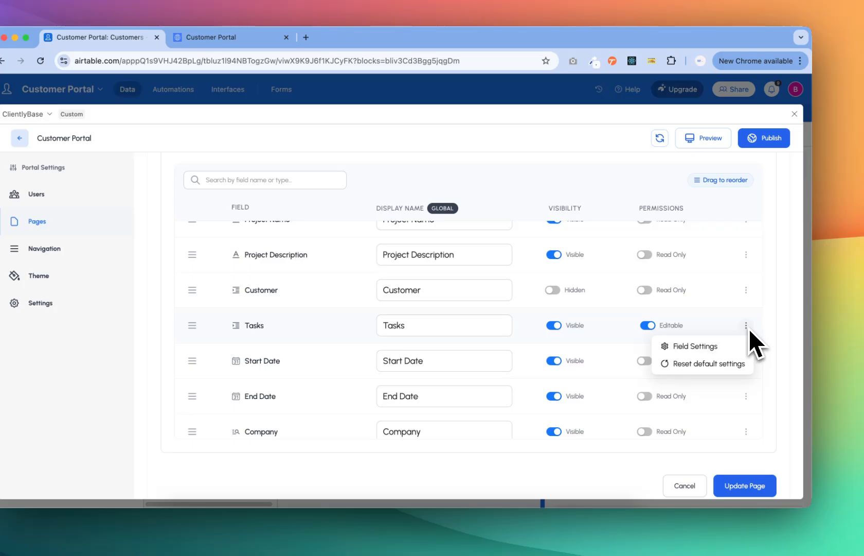
pyautogui.click(699, 347)
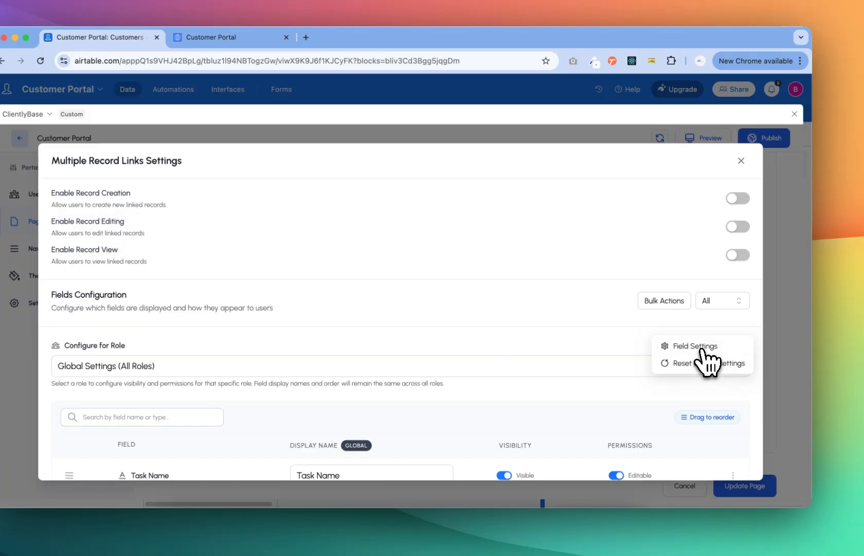
pyautogui.scroll(-5, 390, 311)
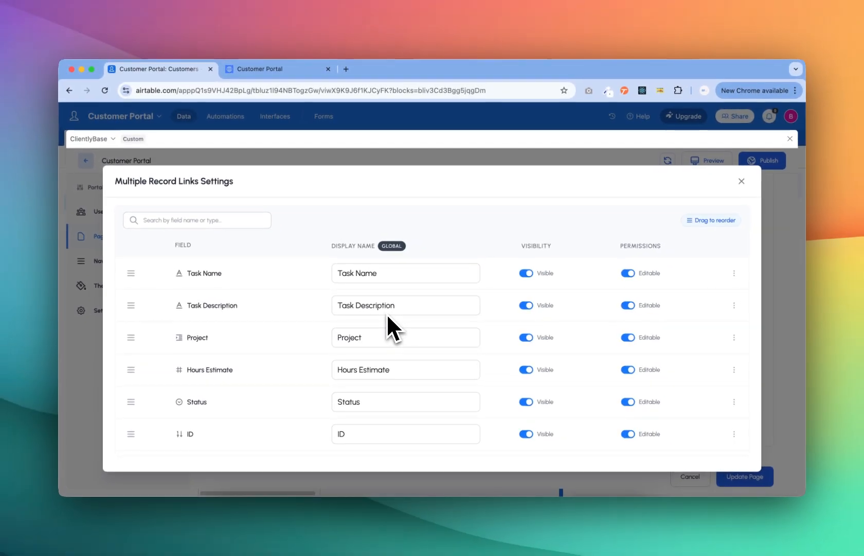
pyautogui.scroll(5, 388, 312)
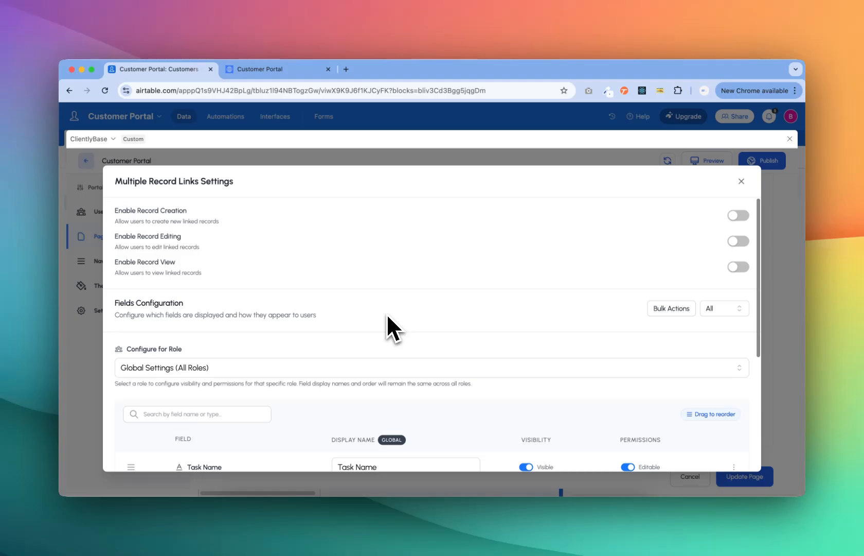
# - Enable record creation, record editing and record view for the linked tasks
pyautogui.click(738, 215)
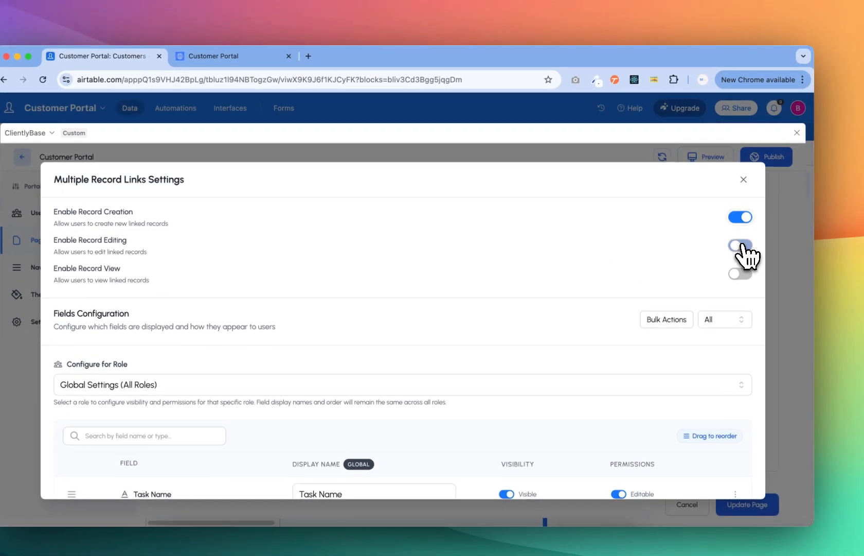
pyautogui.click(741, 245)
pyautogui.click(740, 273)
# - Hide the Customer (from Project) and ID fields in the linked tasks' field configuration
pyautogui.scroll(-3, 574, 288)
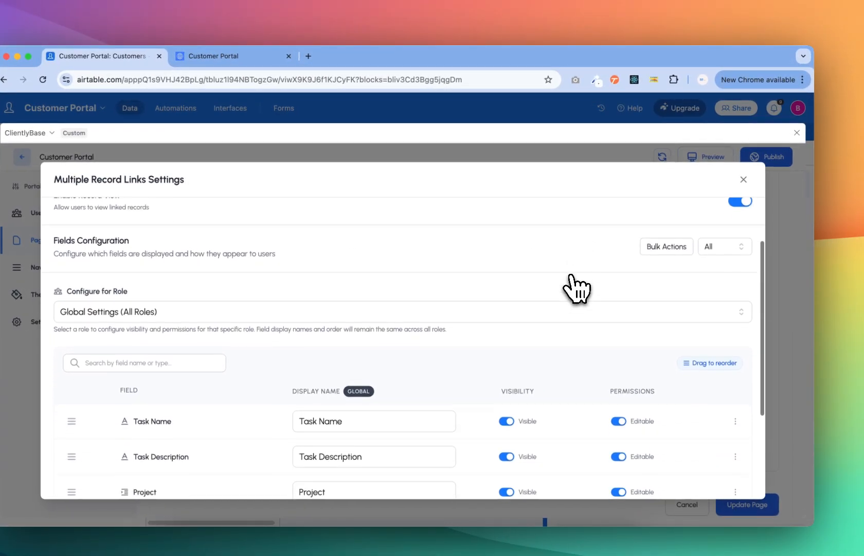
pyautogui.scroll(-3, 576, 288)
pyautogui.scroll(-1, 396, 329)
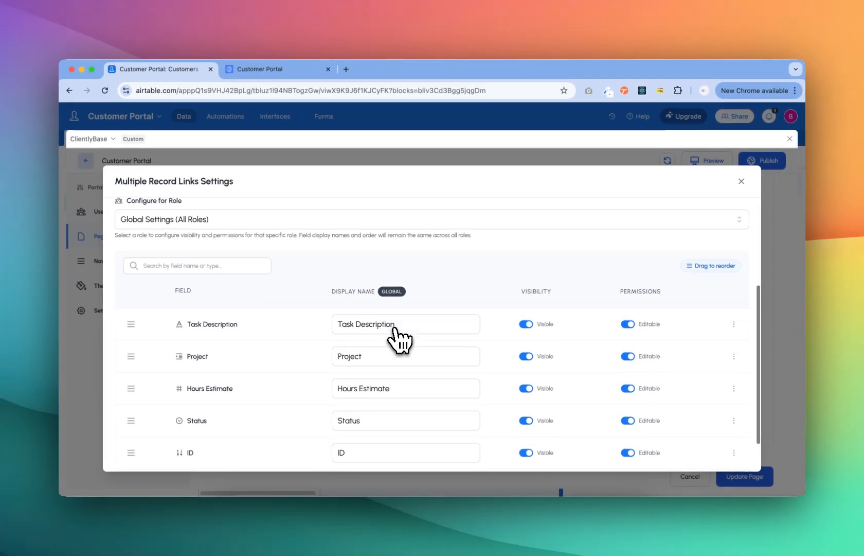
pyautogui.scroll(-1, 399, 340)
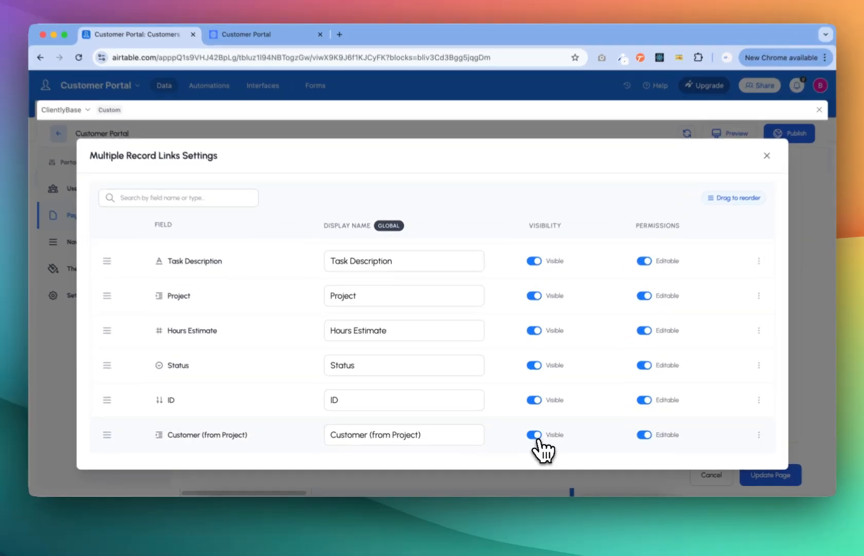
pyautogui.click(531, 438)
pyautogui.scroll(1, 547, 424)
pyautogui.scroll(-1, 547, 422)
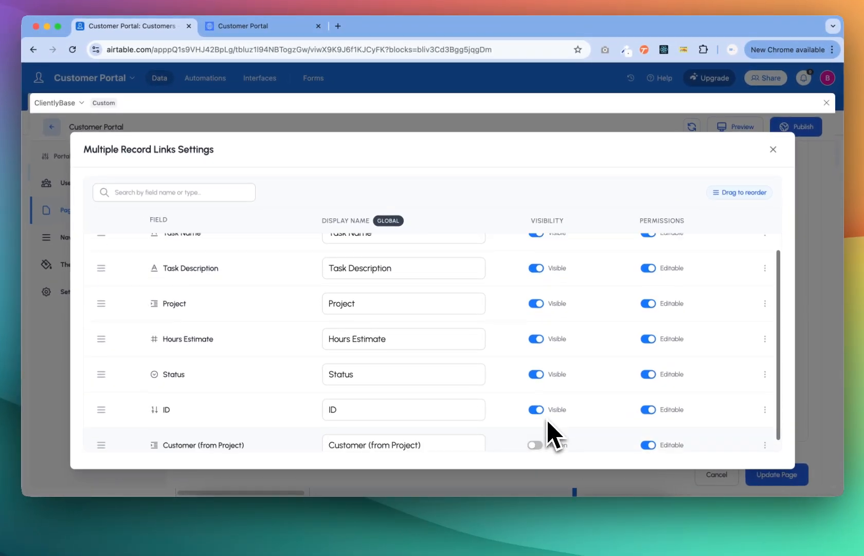
pyautogui.scroll(1, 547, 420)
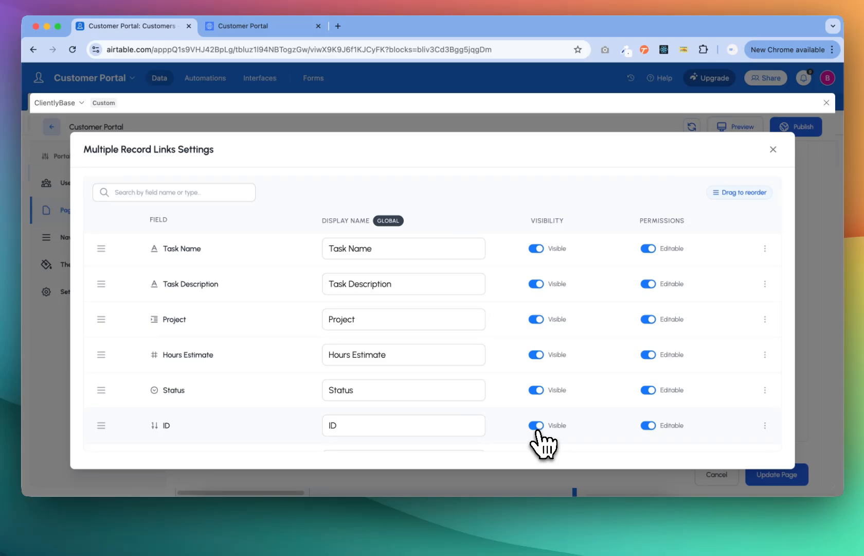
pyautogui.scroll(1, 537, 431)
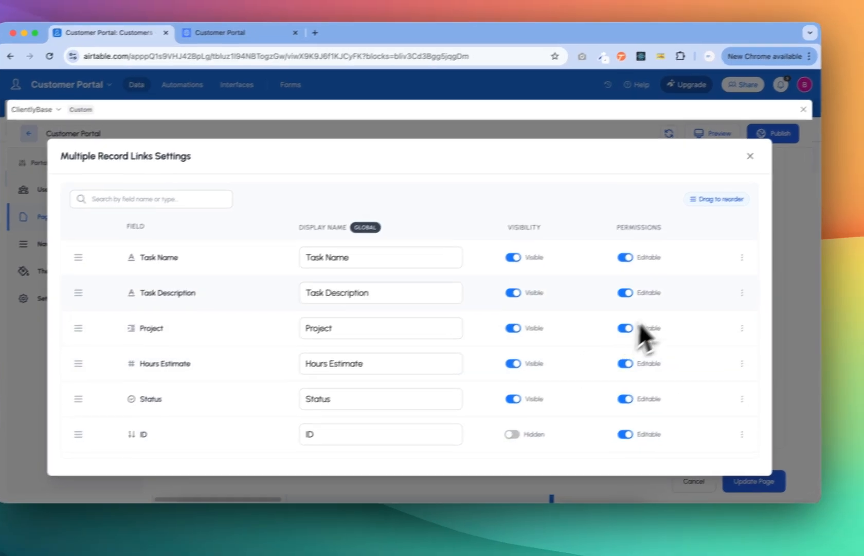
# - Make the linked tasks' Project field read-only, and switch Task Description to read-only and back to editable
pyautogui.click(647, 321)
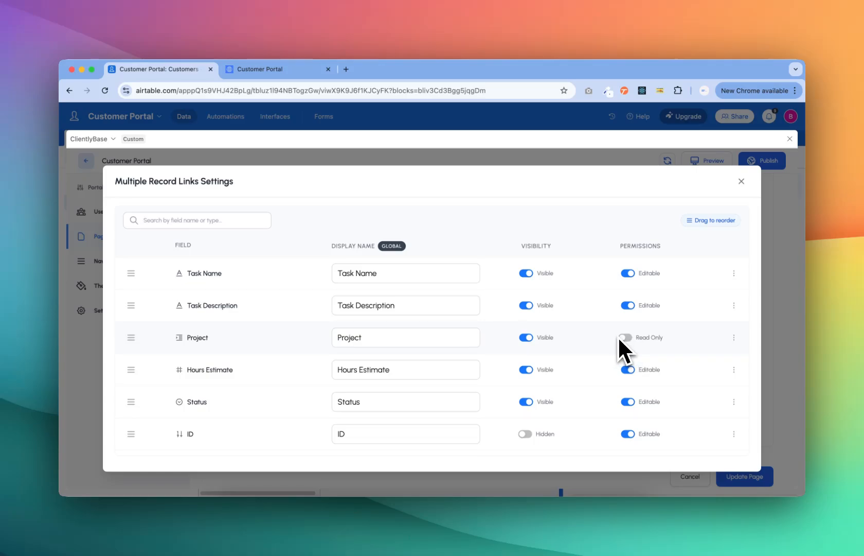
pyautogui.scroll(1, 617, 336)
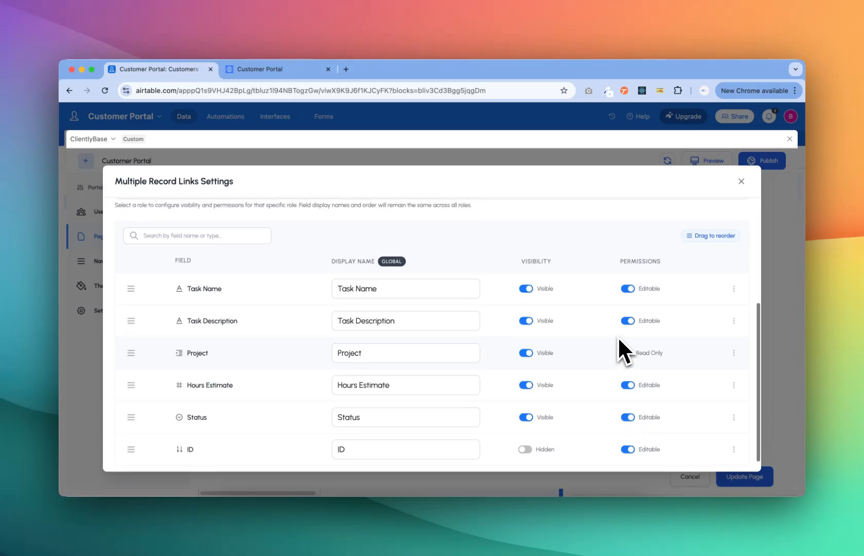
pyautogui.scroll(-1, 619, 339)
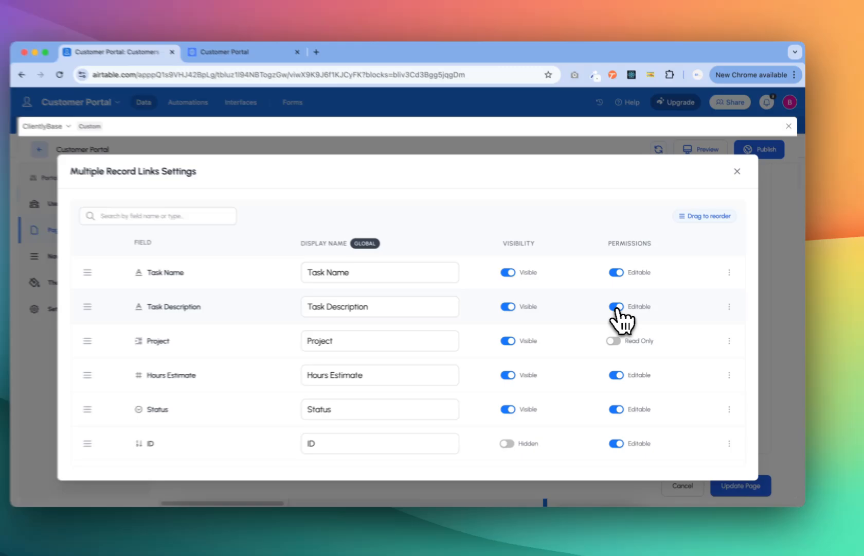
pyautogui.click(627, 309)
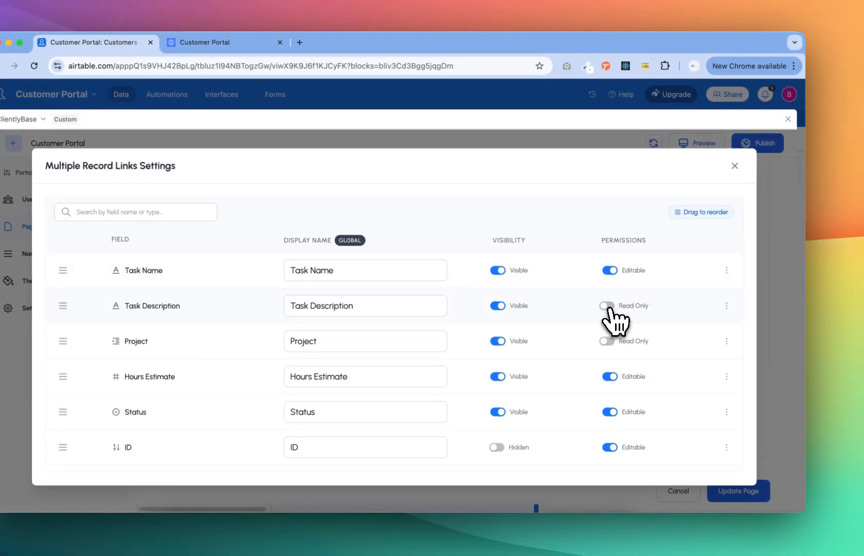
pyautogui.click(609, 306)
pyautogui.scroll(-1, 679, 361)
pyautogui.scroll(1, 691, 367)
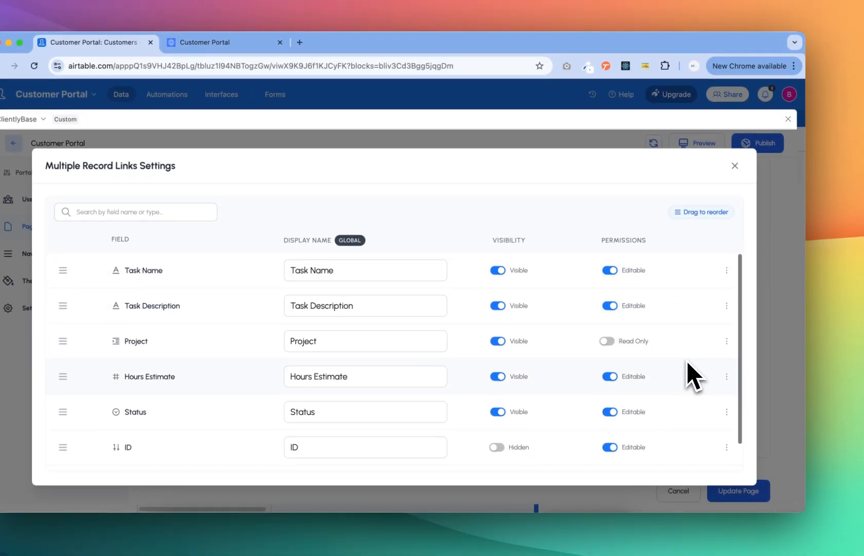
# - Close the linked-record settings, update the Projects page and publish the portal
pyautogui.press('Escape')
pyautogui.scroll(-3, 725, 288)
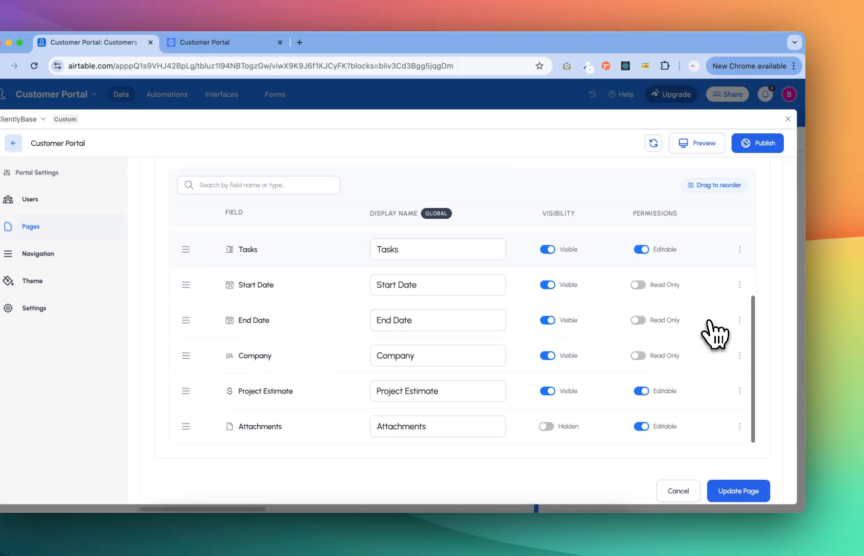
pyautogui.click(731, 468)
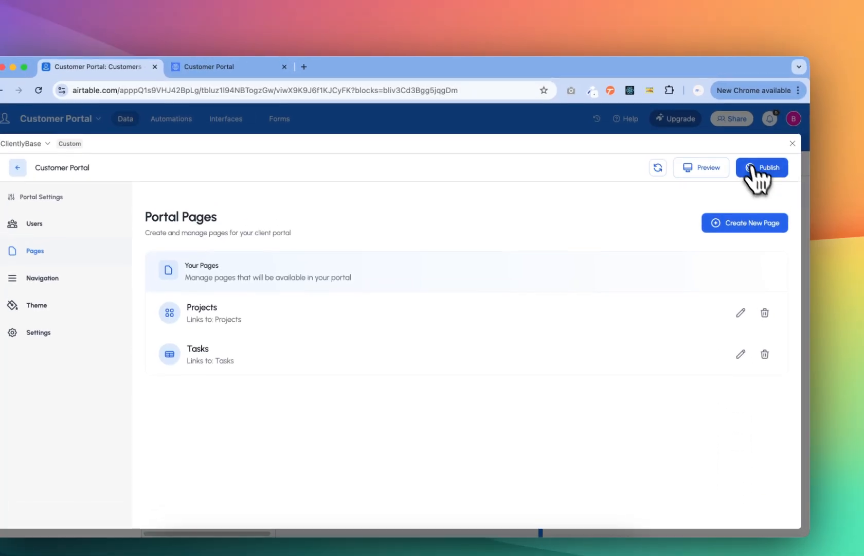
pyautogui.click(764, 177)
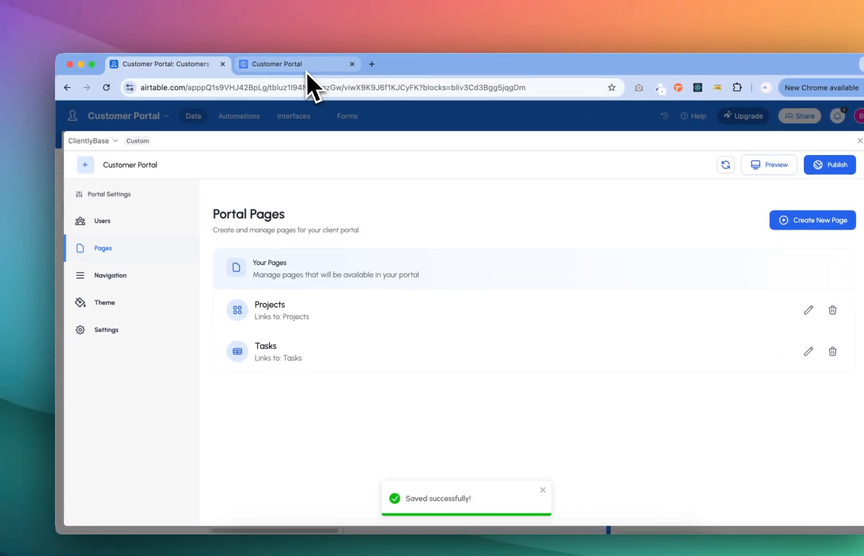
# - Reload the client portal, view the linked task "Morbi metus urna, ornare non dolor" from Marketing Strategy and go back to the project's details
pyautogui.click(241, 72)
pyautogui.click(105, 88)
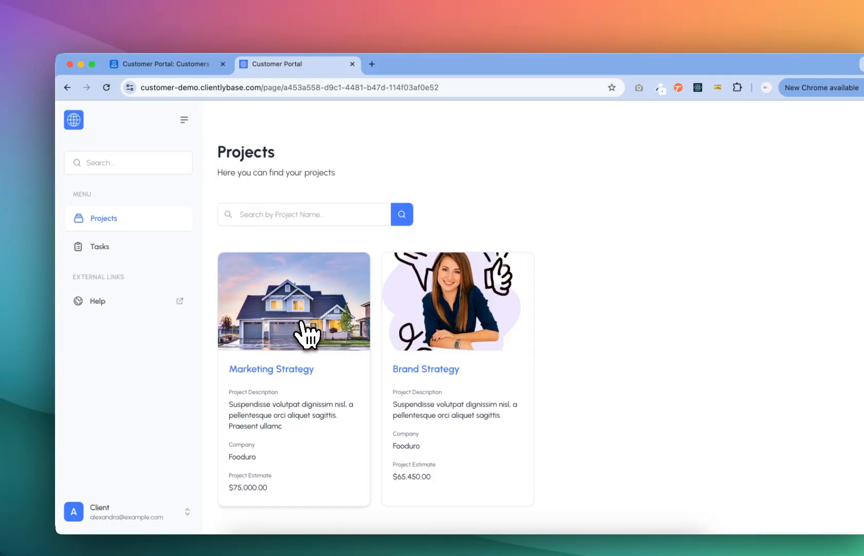
pyautogui.click(307, 334)
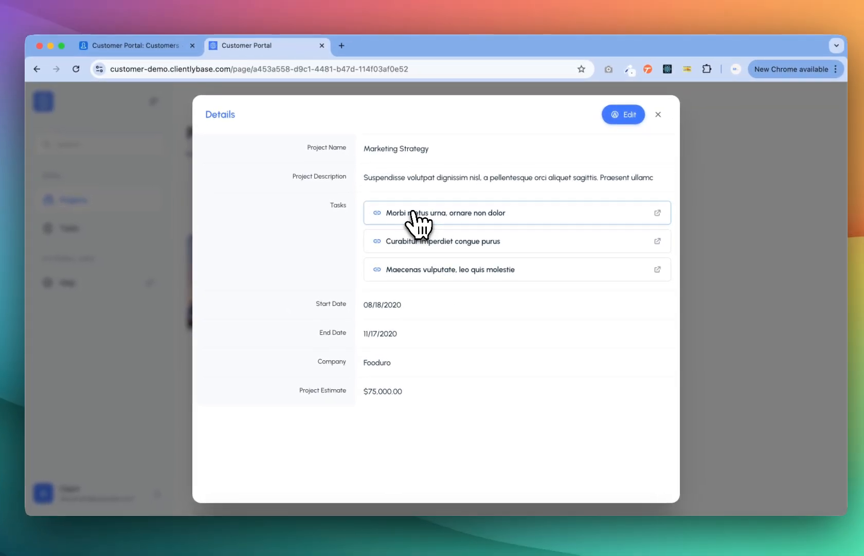
pyautogui.click(413, 214)
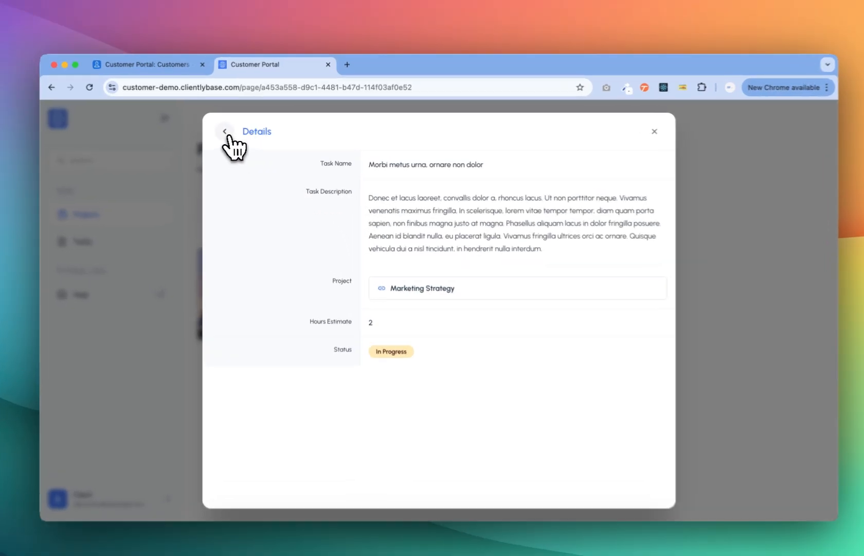
pyautogui.click(231, 131)
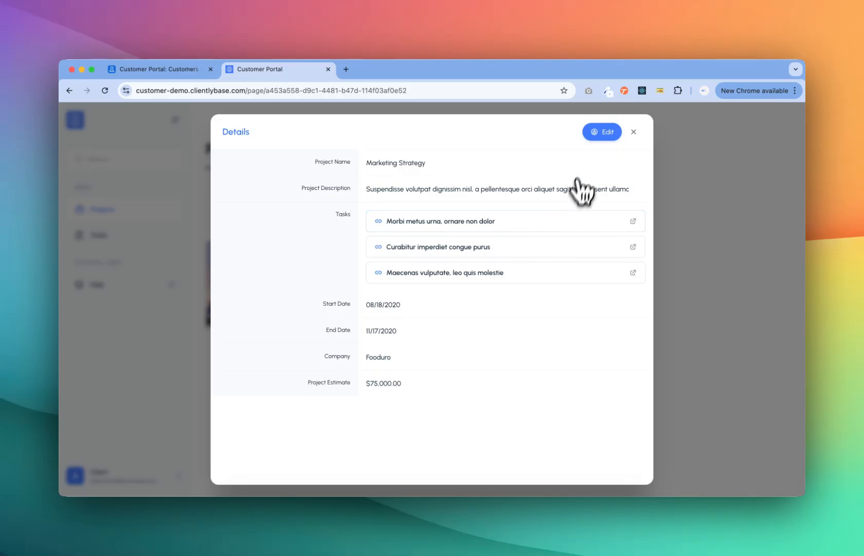
# - Edit the Marketing Strategy project, examine the edit form of its first linked task and go back to the project form
pyautogui.click(600, 133)
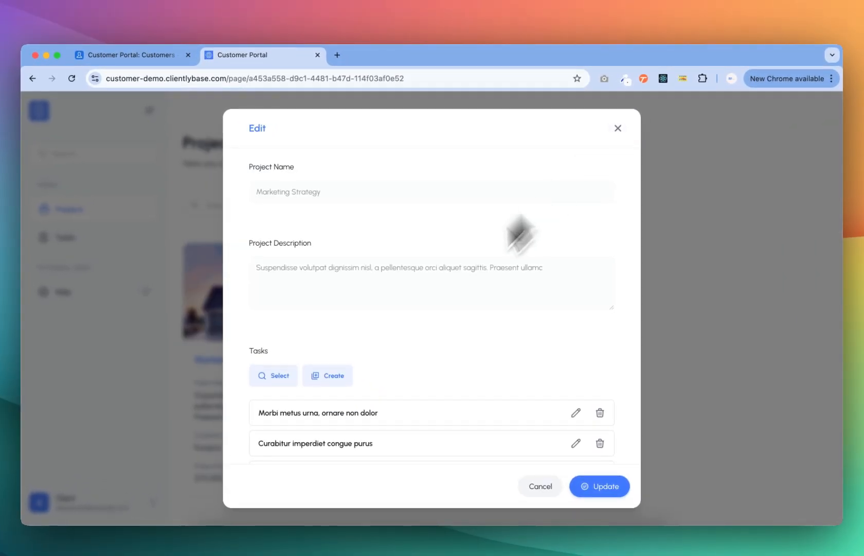
pyautogui.scroll(-5, 399, 339)
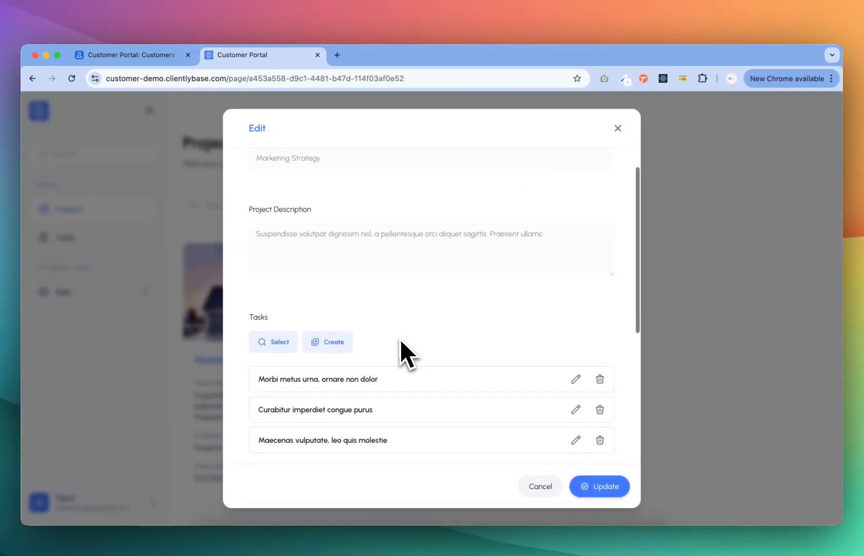
pyautogui.scroll(2, 400, 339)
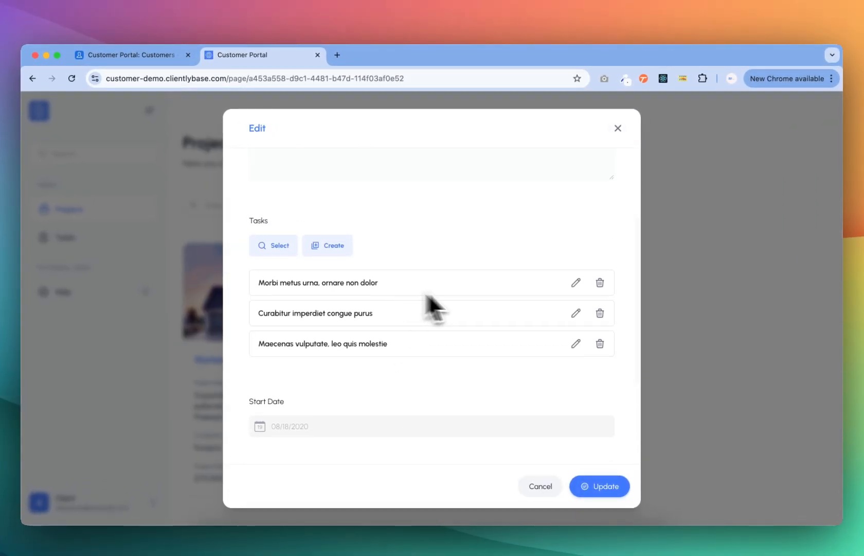
pyautogui.click(576, 282)
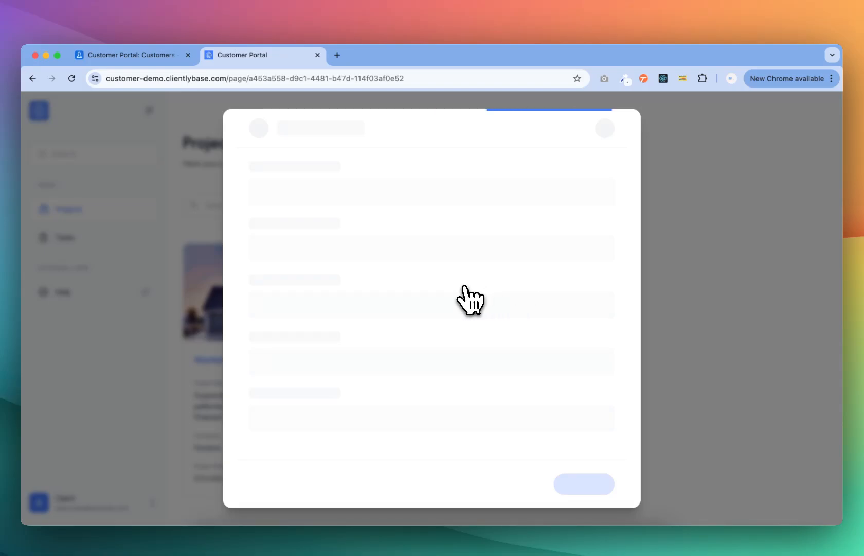
pyautogui.scroll(-2, 469, 300)
pyautogui.scroll(-3, 442, 363)
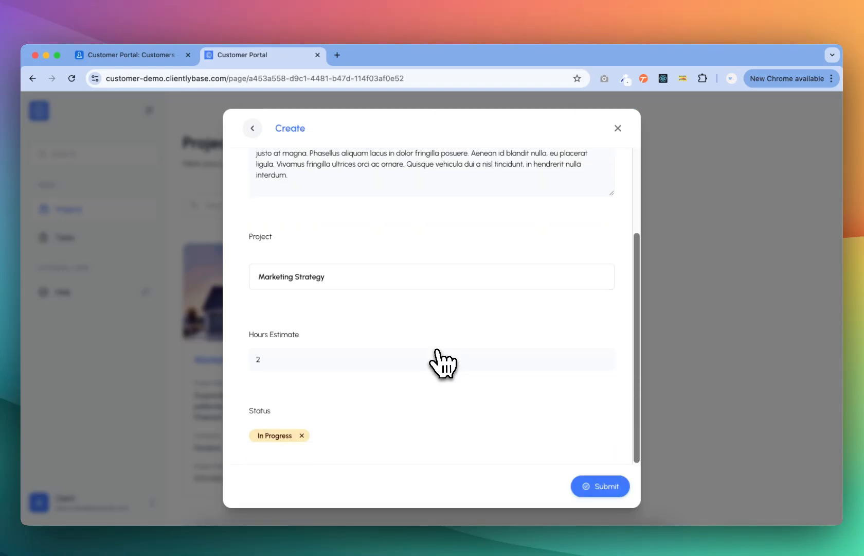
pyautogui.scroll(3, 442, 363)
pyautogui.click(252, 128)
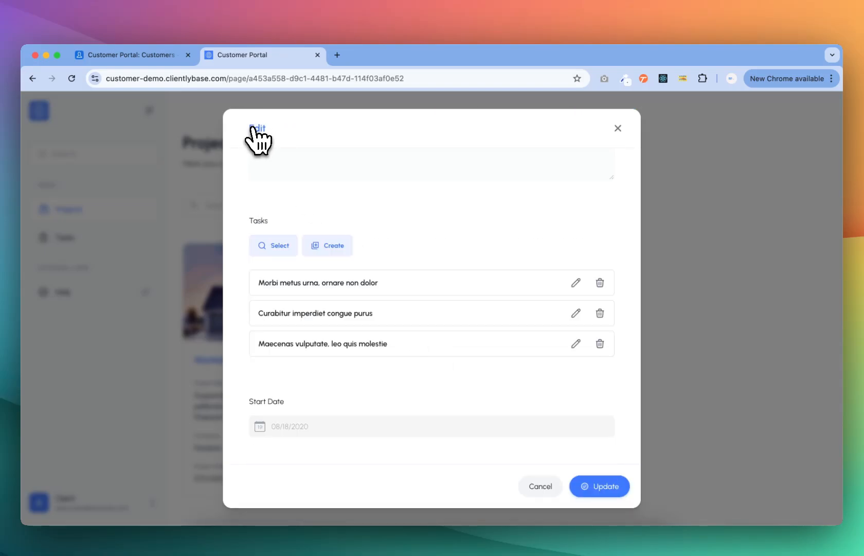
# - Examine the form for creating a new linked task and go back without submitting it
pyautogui.click(313, 245)
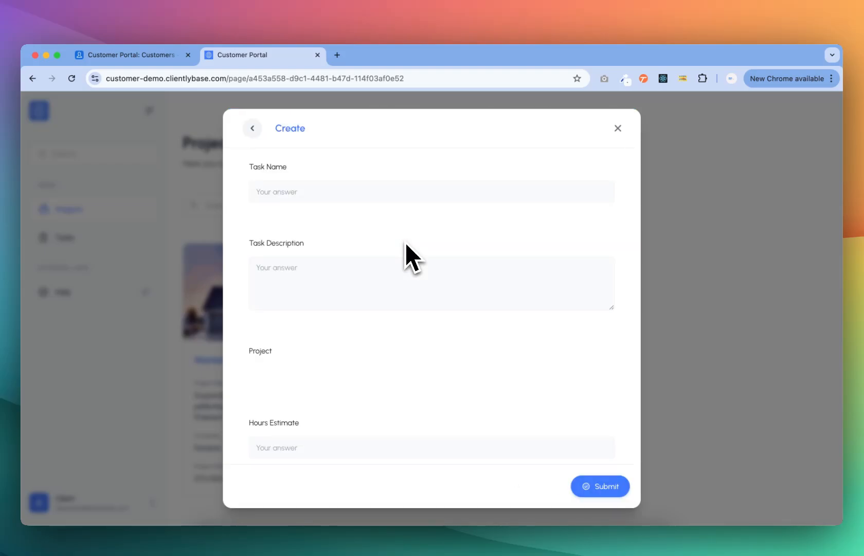
pyautogui.scroll(-3, 406, 245)
pyautogui.scroll(3, 406, 245)
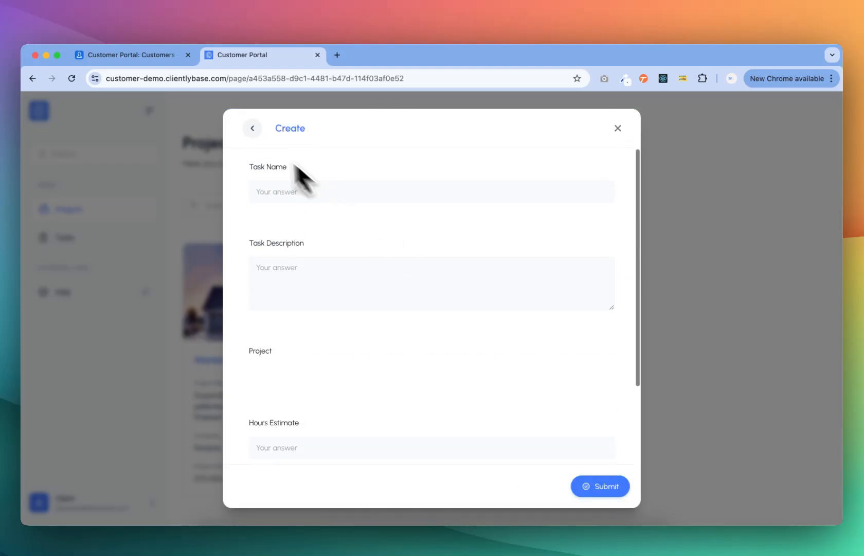
pyautogui.click(252, 128)
# - Check the remaining project fields, close the edit form without updating and return to the Airtable base
pyautogui.scroll(-3, 321, 383)
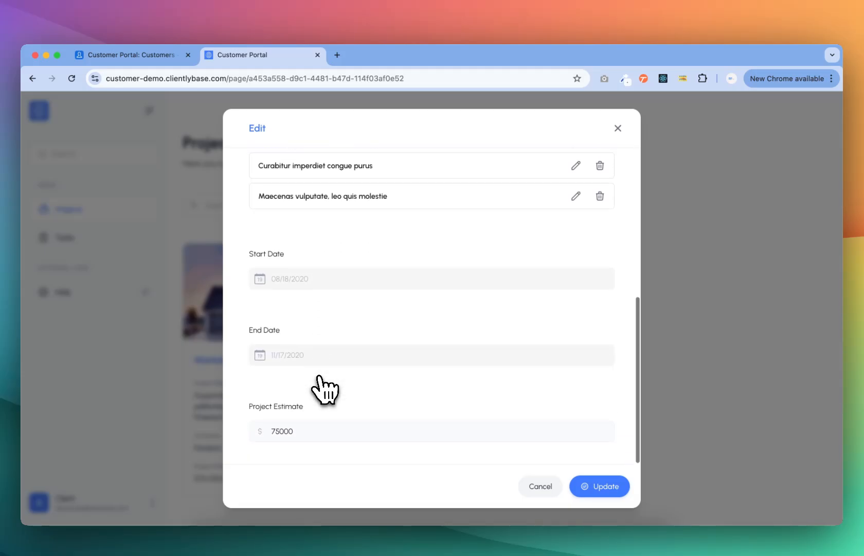
pyautogui.scroll(5, 319, 378)
pyautogui.press('Escape')
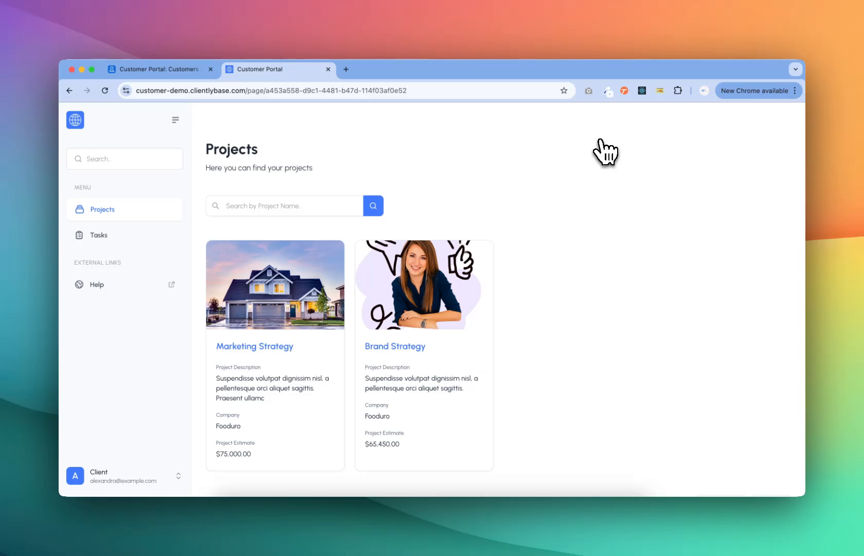
pyautogui.click(123, 71)
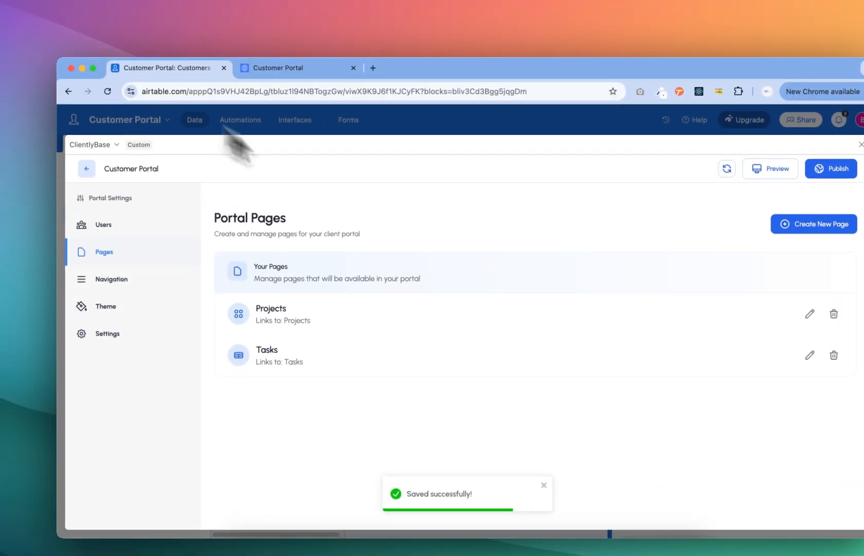